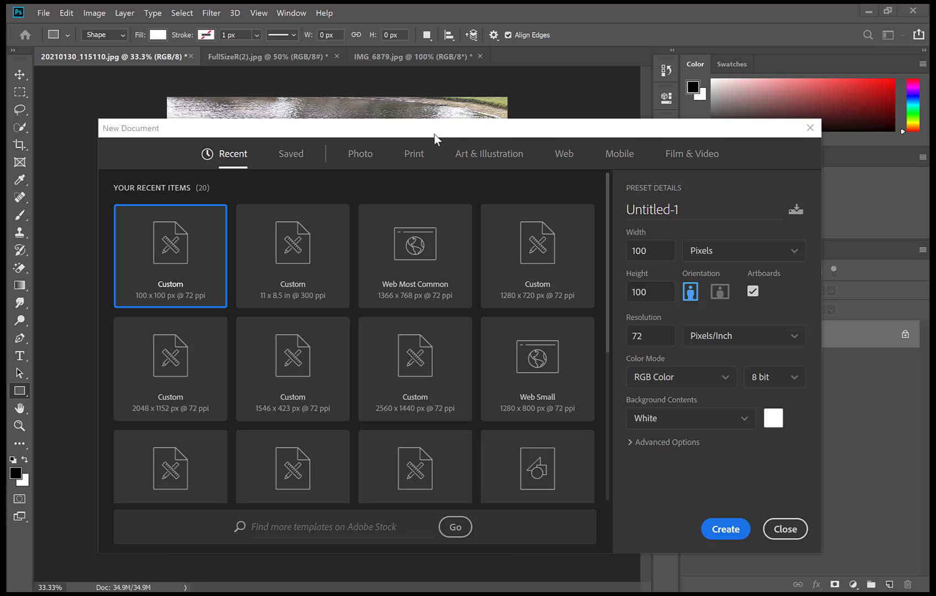
Create a print document named valentines from the Letter preset, in landscape orientation, 11 x 8.5 inches at 300 pixels/inch
{"action": "left_click", "coordinate": [415, 155]}
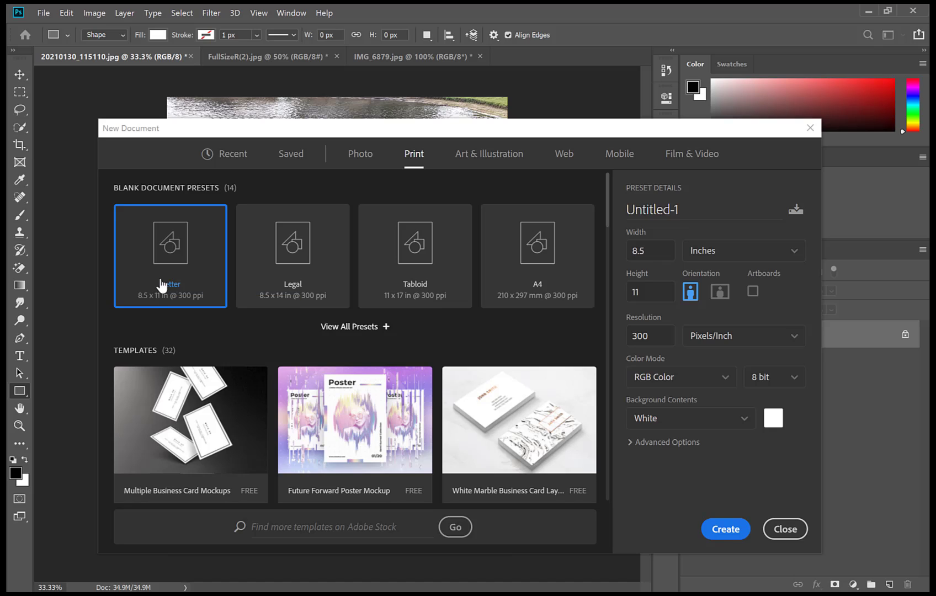
{"action": "left_click", "coordinate": [719, 216]}
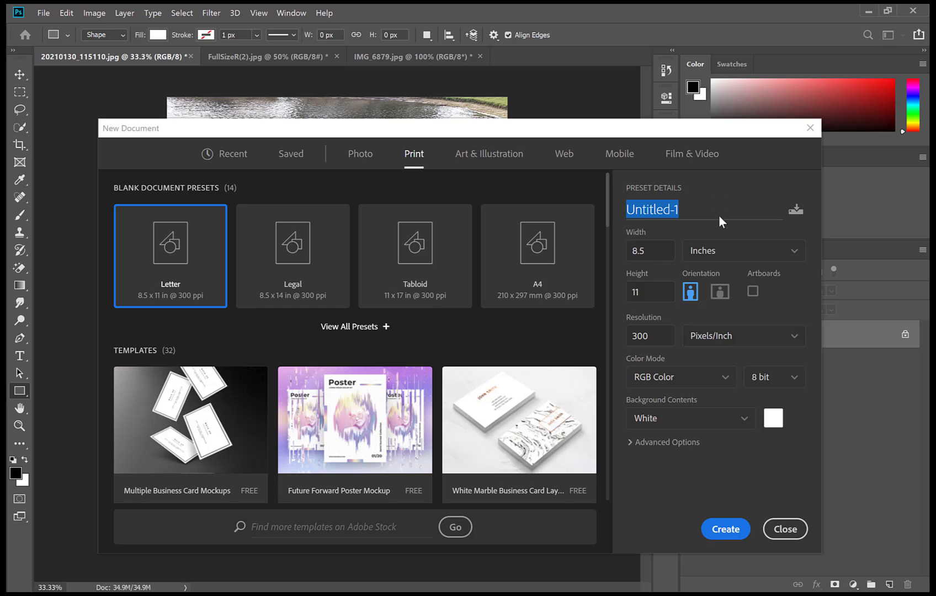
{"action": "type", "text": "valentines"}
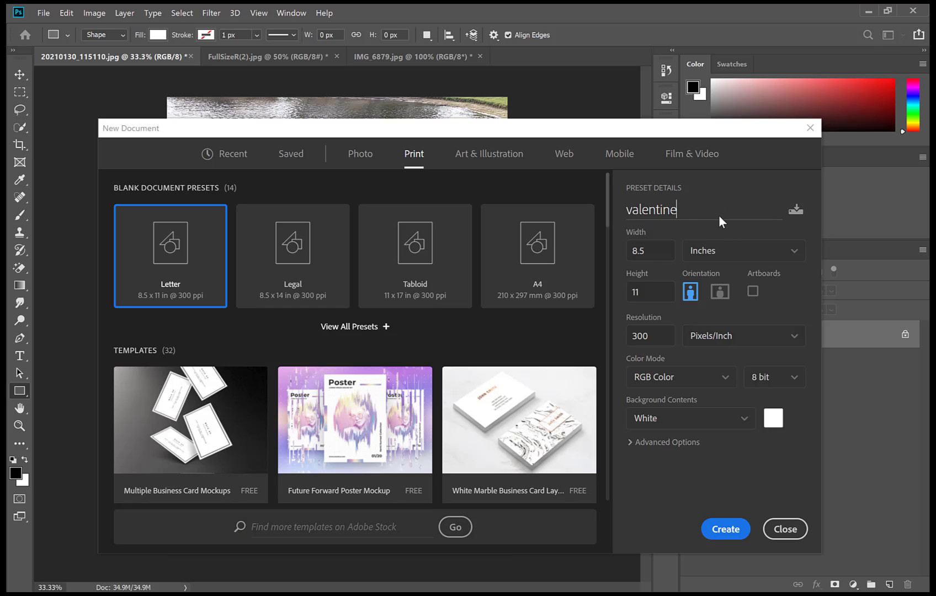
{"action": "left_click", "coordinate": [658, 256]}
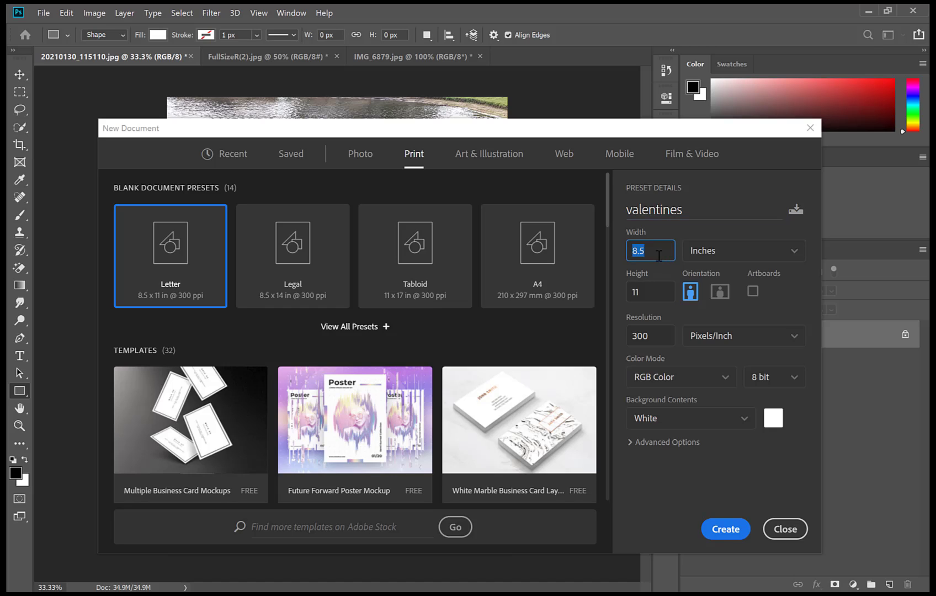
{"action": "left_click", "coordinate": [662, 285]}
{"action": "left_click", "coordinate": [721, 295]}
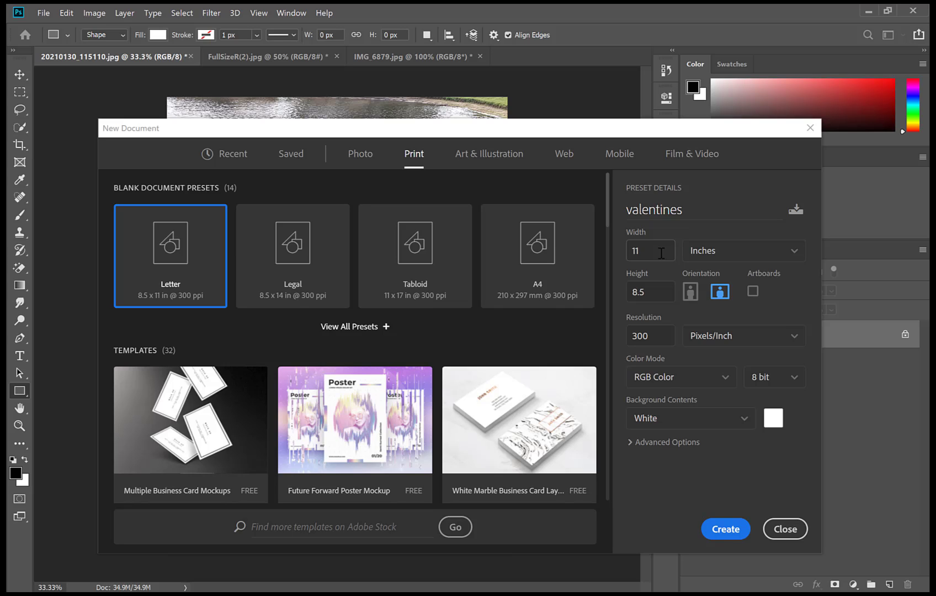
{"action": "left_click", "coordinate": [692, 296]}
{"action": "left_click", "coordinate": [714, 294]}
{"action": "left_click", "coordinate": [720, 533]}
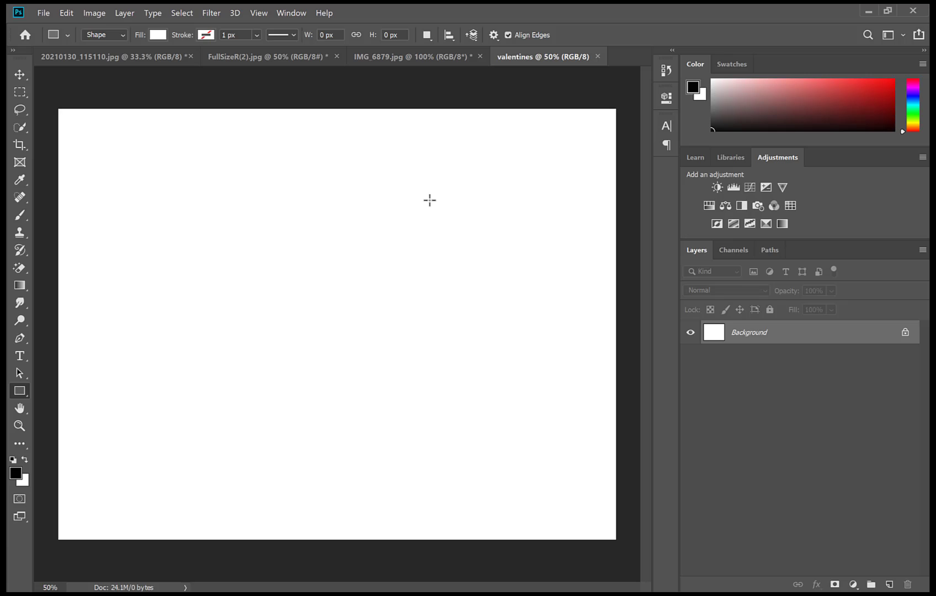
Look through the three open child photos and return to the blank valentines document
{"action": "left_click", "coordinate": [119, 57]}
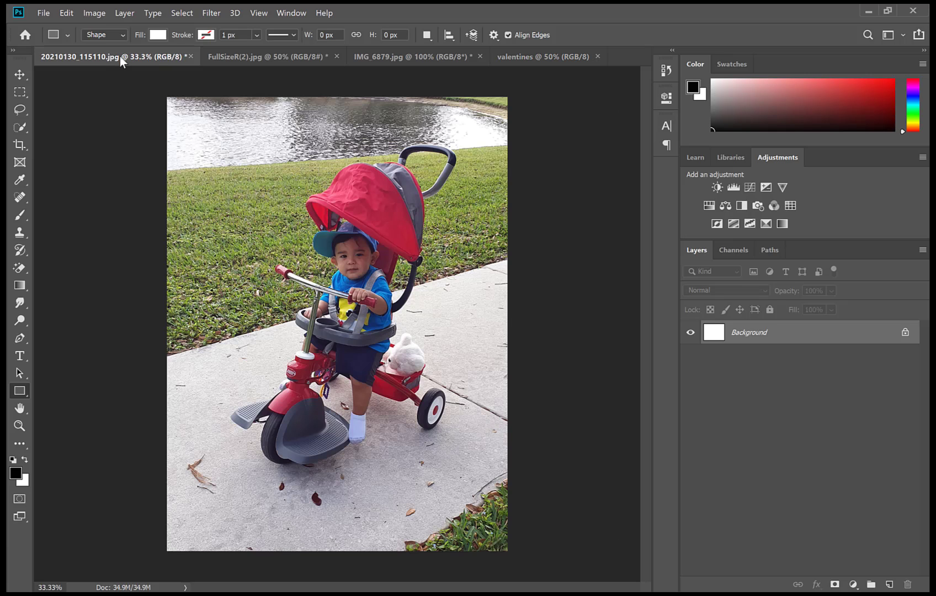
{"action": "left_click", "coordinate": [229, 58]}
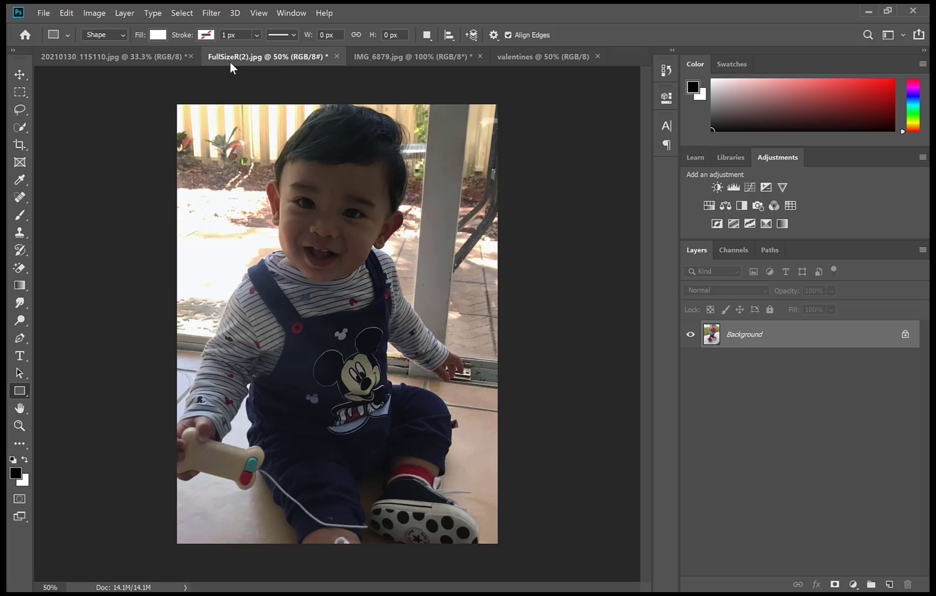
{"action": "left_click", "coordinate": [376, 57]}
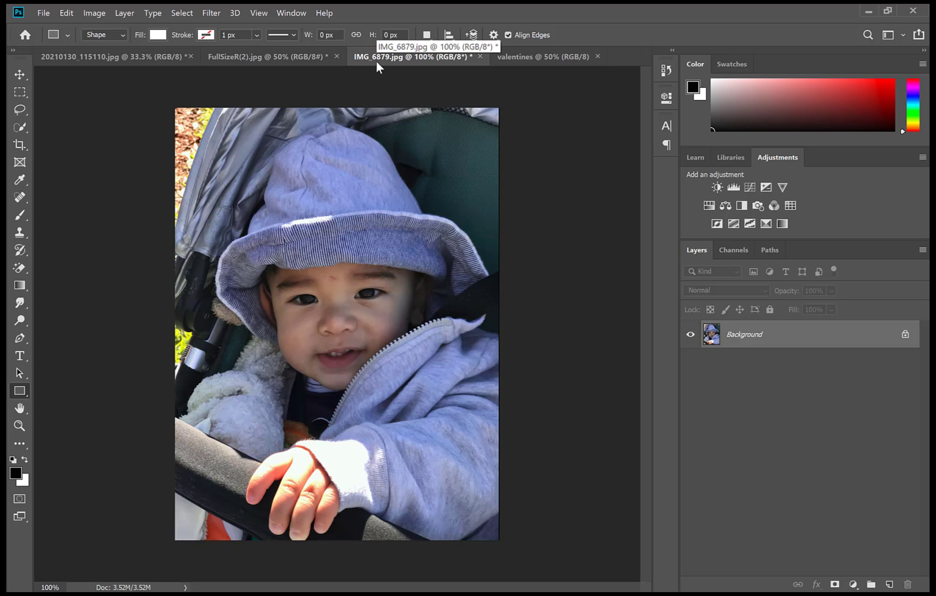
{"action": "left_click", "coordinate": [305, 59]}
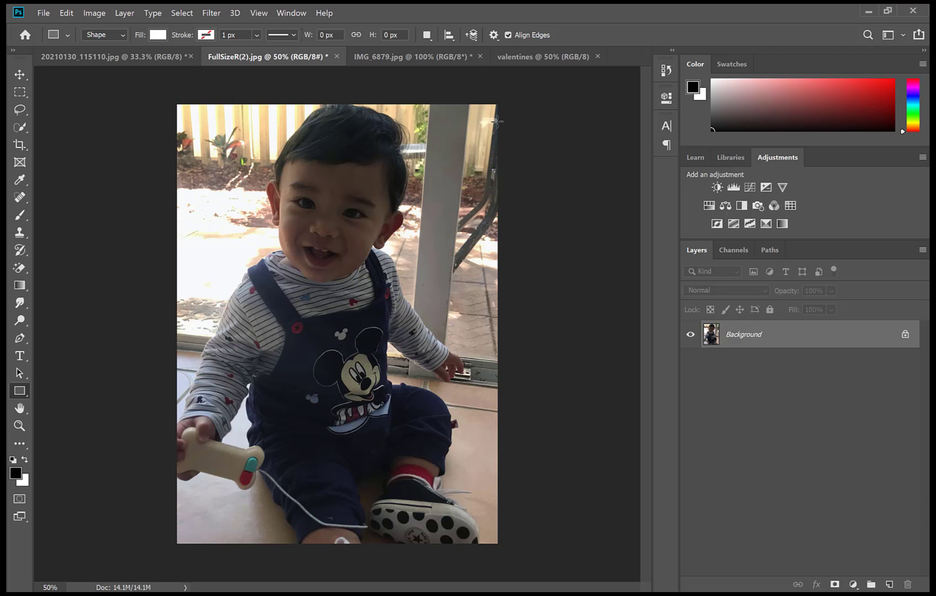
{"action": "left_click", "coordinate": [513, 61]}
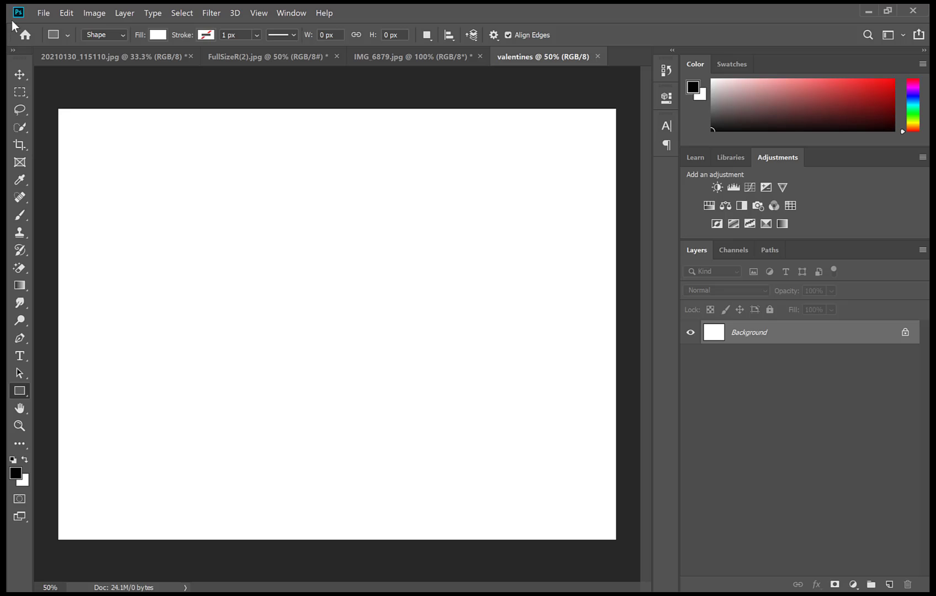
Create a web document named pattern, 100 x 100 pixels at 72 pixels/inch with a white background
{"action": "left_click", "coordinate": [44, 14]}
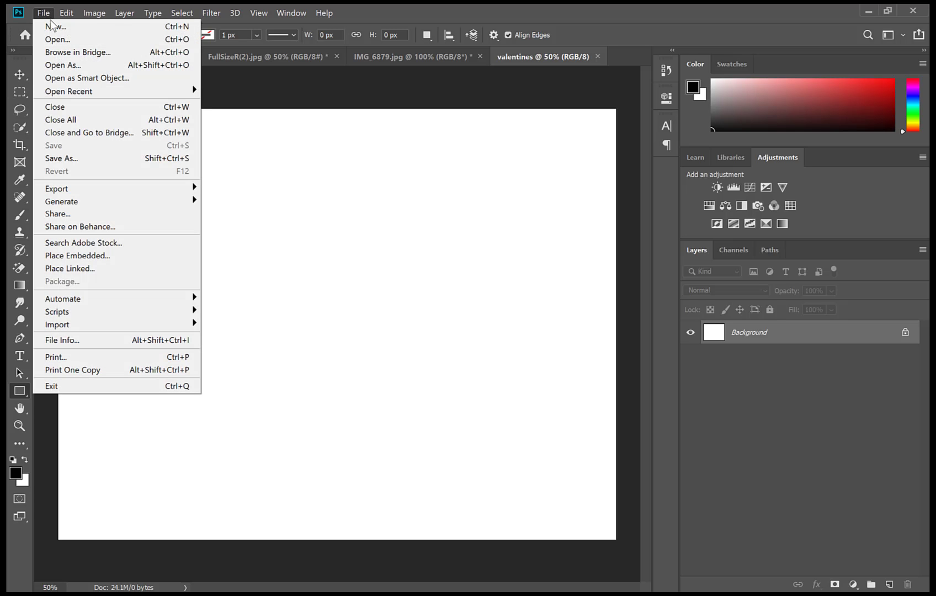
{"action": "left_click", "coordinate": [54, 27]}
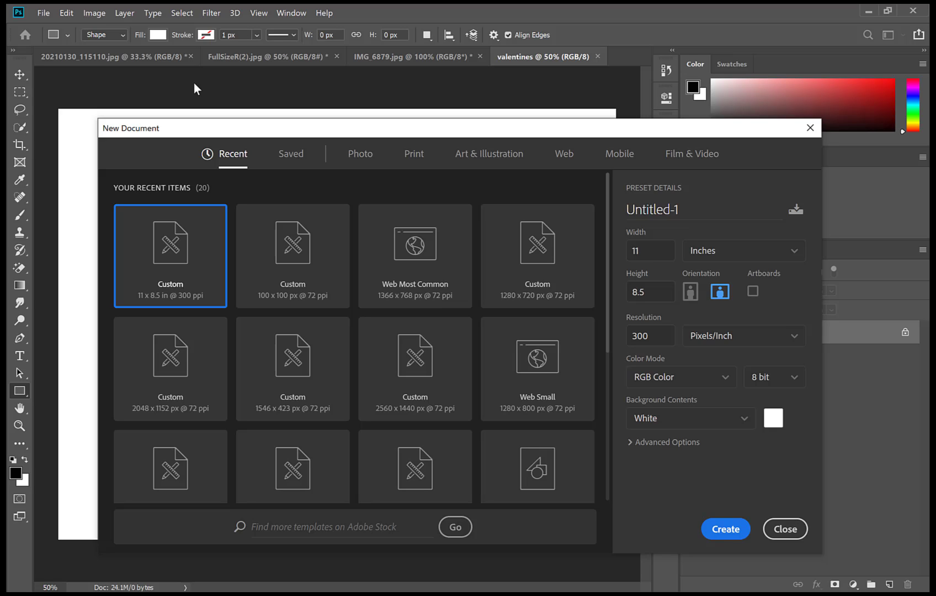
{"action": "left_click", "coordinate": [562, 151]}
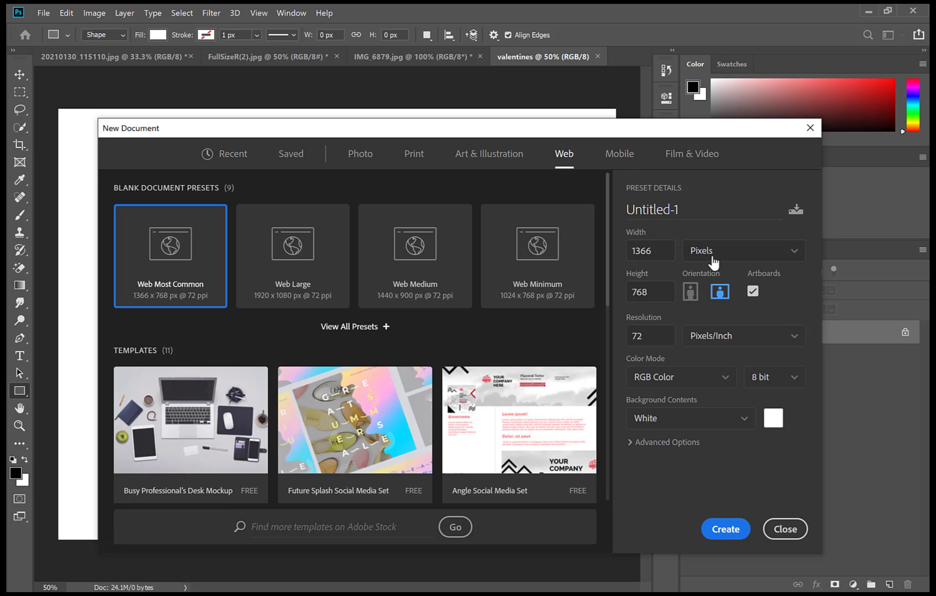
{"action": "left_click", "coordinate": [674, 207]}
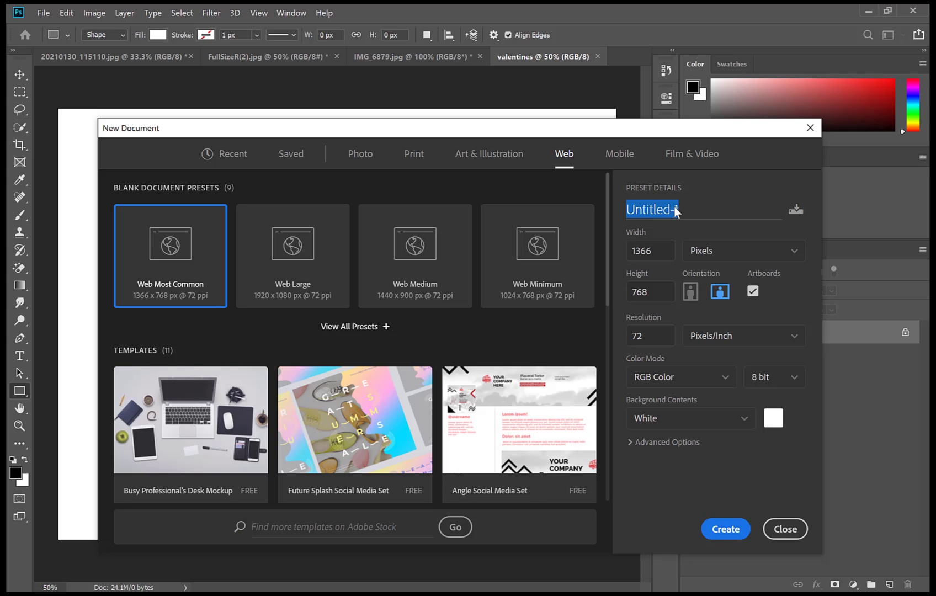
{"action": "type", "text": "pattern"}
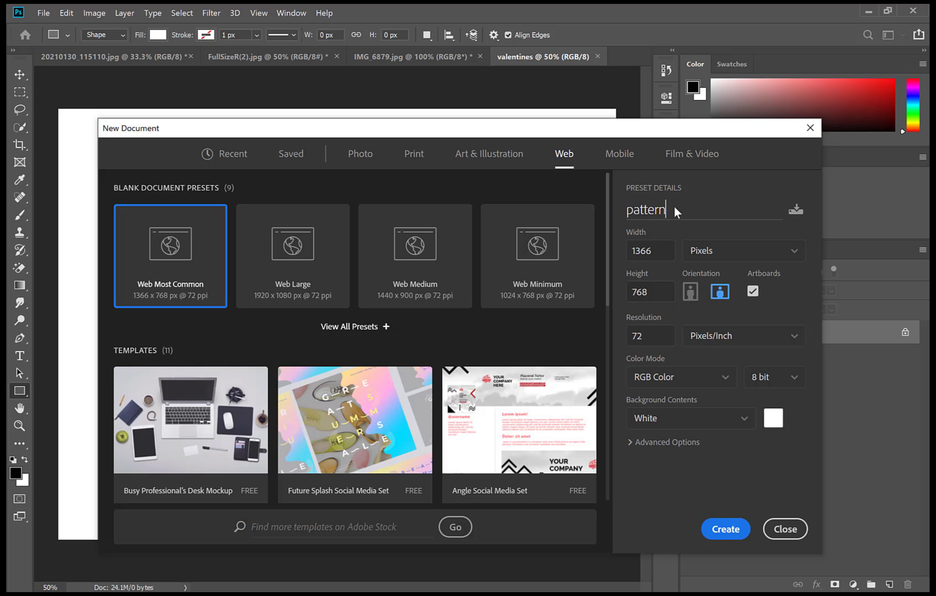
{"action": "left_click", "coordinate": [655, 255]}
{"action": "left_click", "coordinate": [650, 291]}
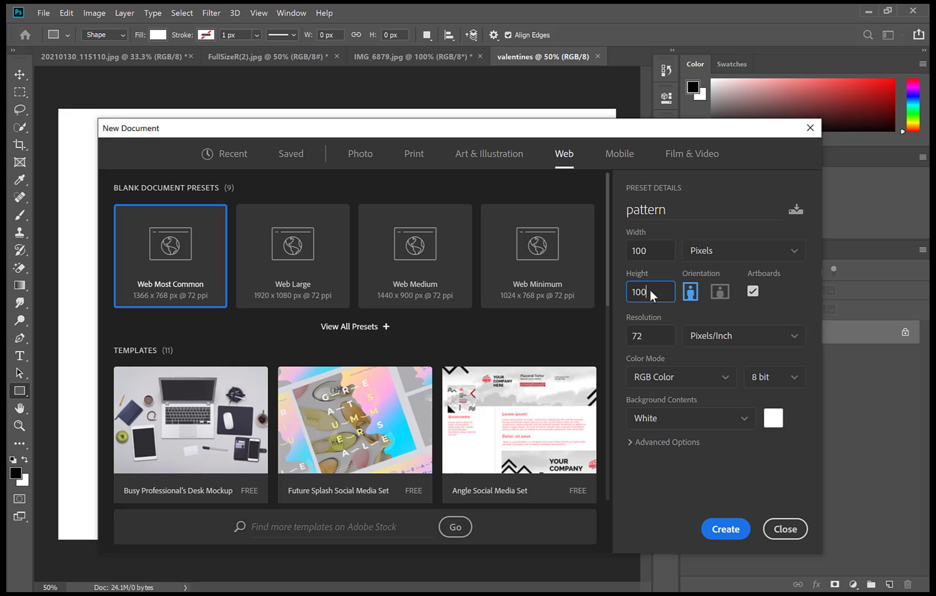
{"action": "left_click", "coordinate": [660, 337]}
{"action": "left_click", "coordinate": [734, 532]}
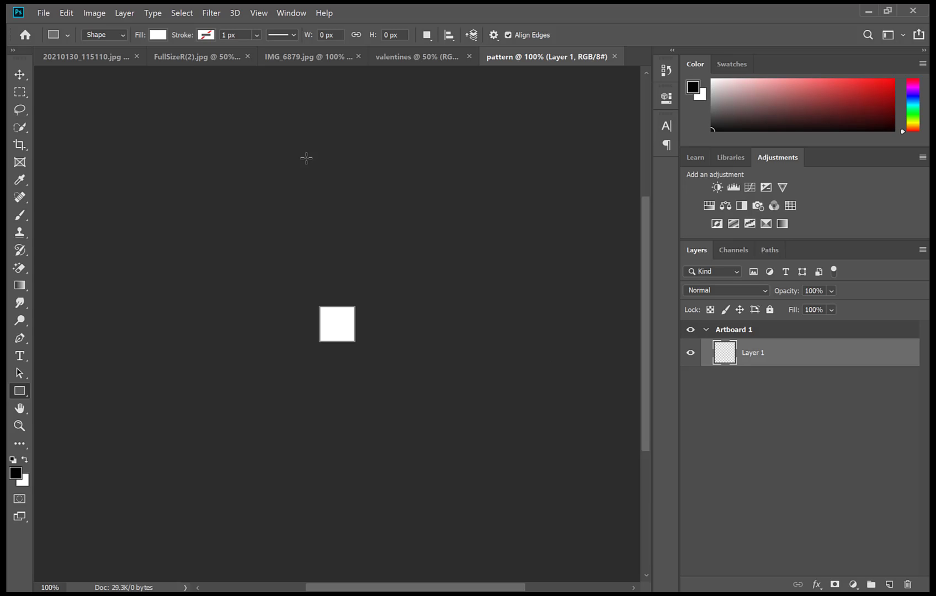
Activate the Custom Shape tool and reset its shape library to the default shapes
{"action": "left_click", "coordinate": [22, 425]}
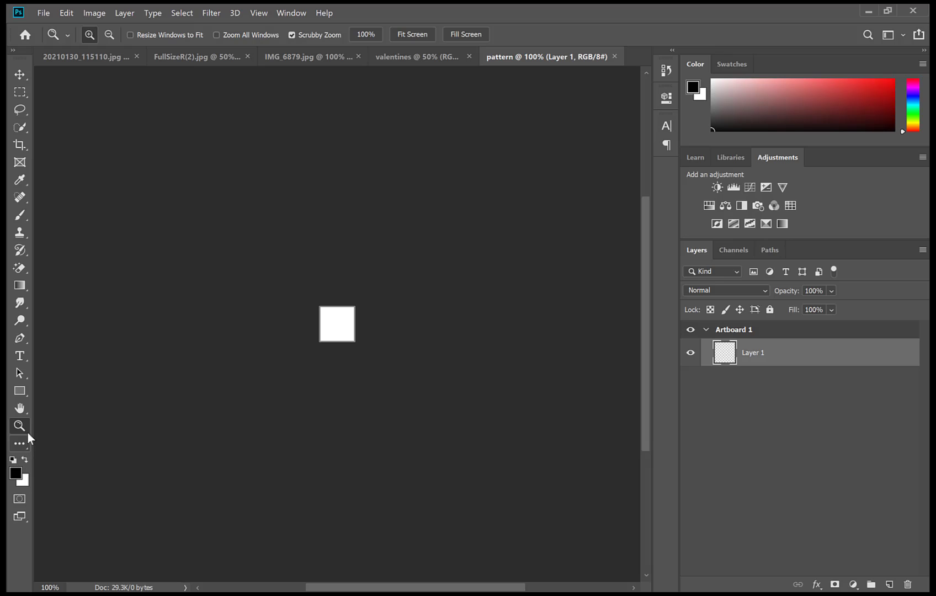
{"action": "left_click", "coordinate": [410, 33]}
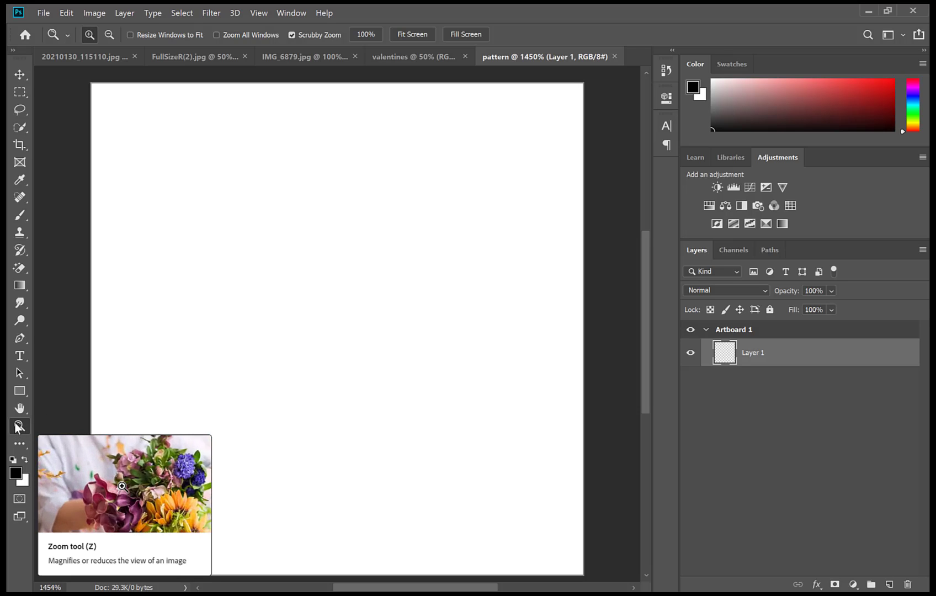
{"action": "left_click", "coordinate": [19, 394]}
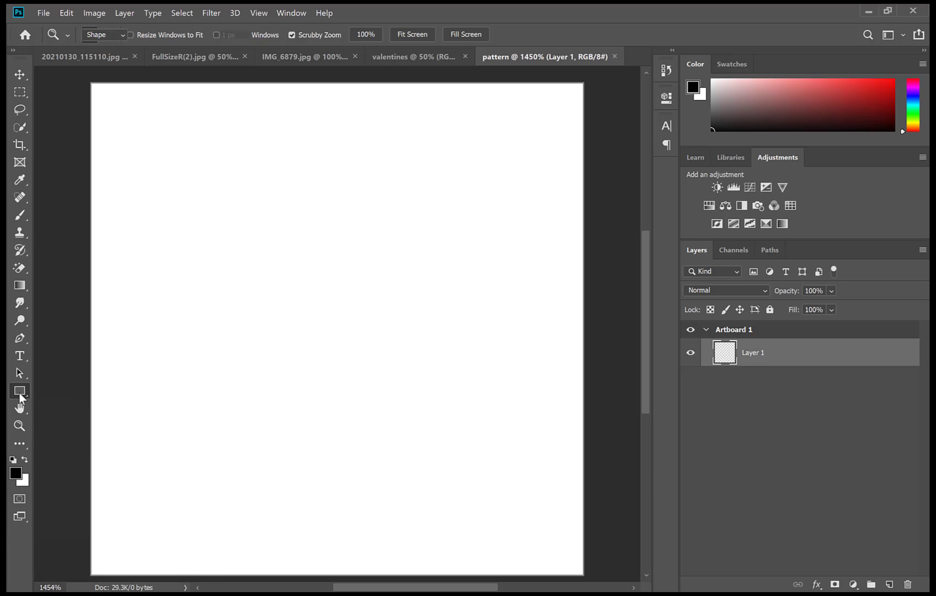
{"action": "right_click", "coordinate": [18, 393]}
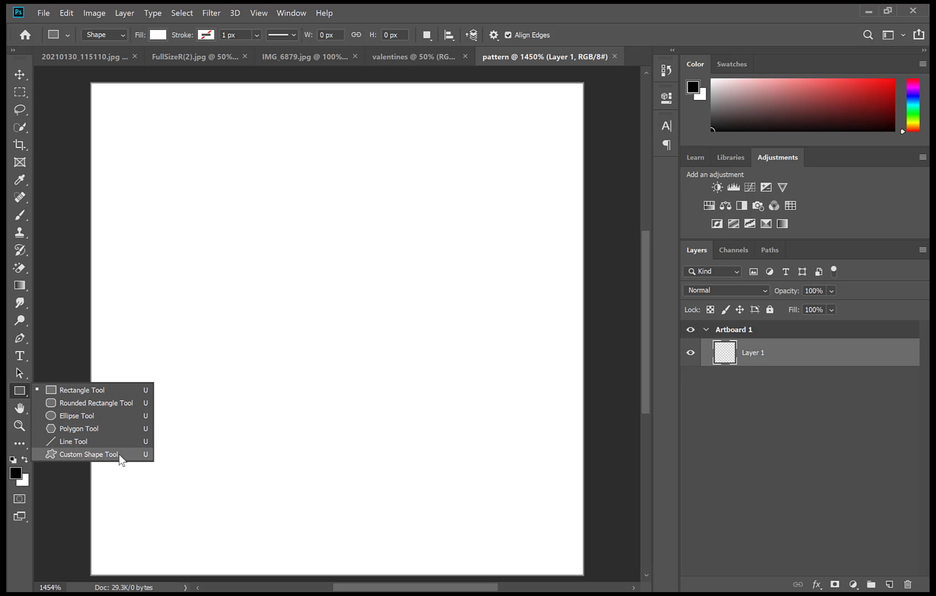
{"action": "left_click", "coordinate": [89, 454]}
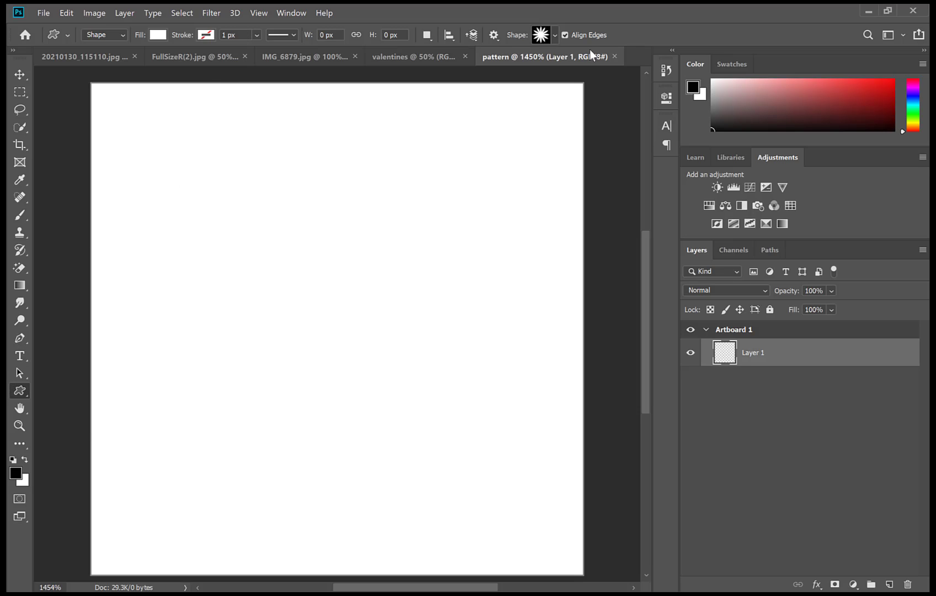
{"action": "left_click", "coordinate": [554, 36]}
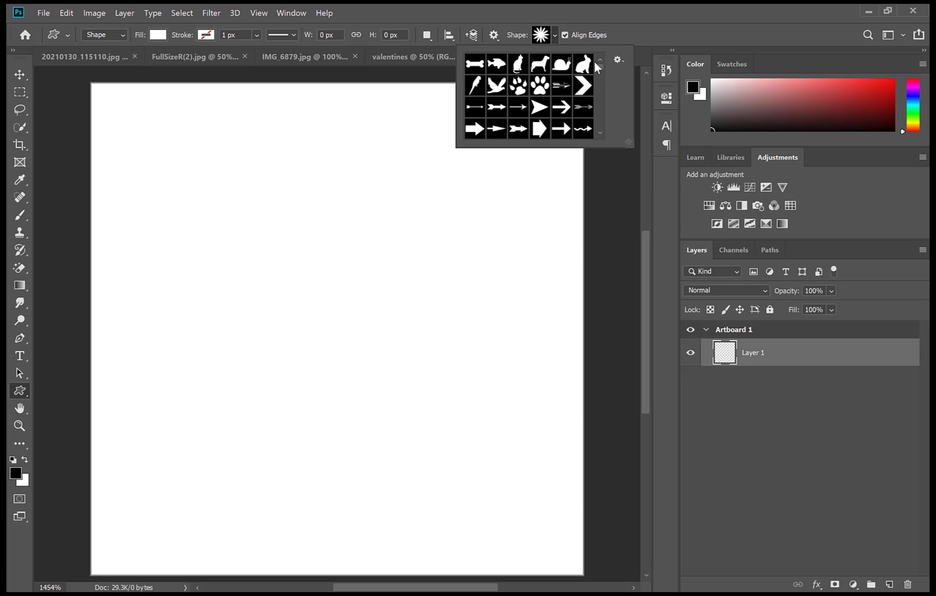
{"action": "left_click_drag", "start_coordinate": [600, 64], "coordinate": [599, 91]}
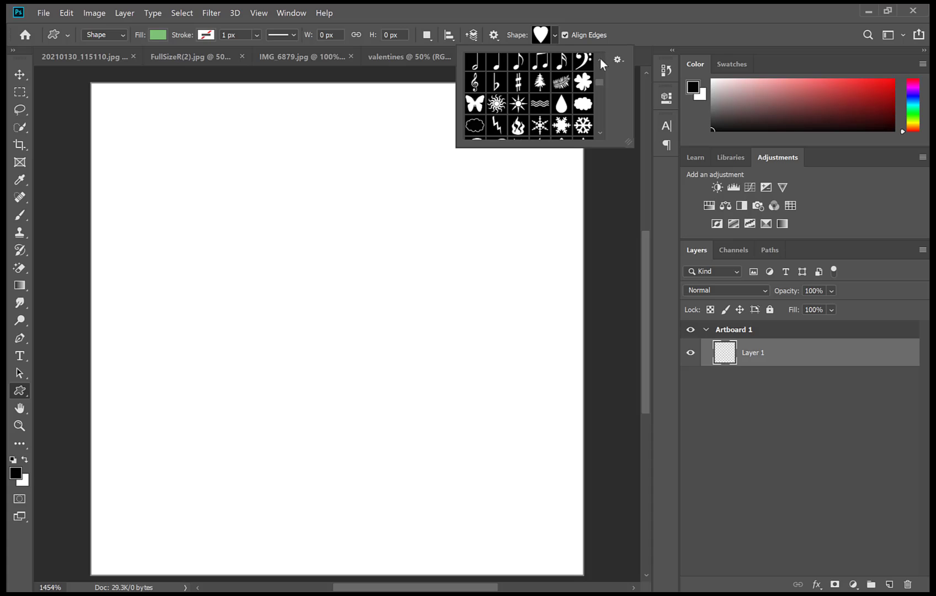
{"action": "left_click", "coordinate": [600, 59]}
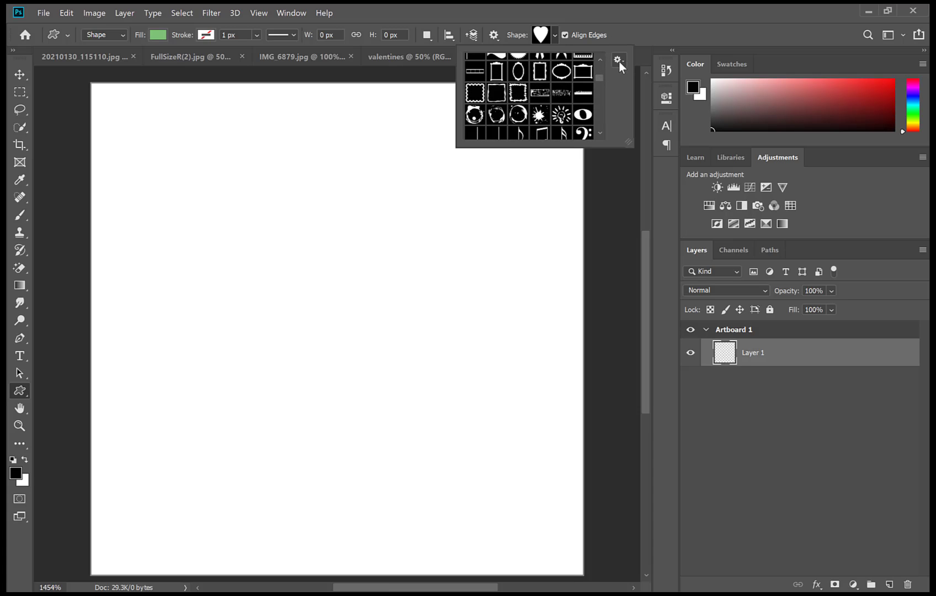
{"action": "left_click", "coordinate": [619, 61]}
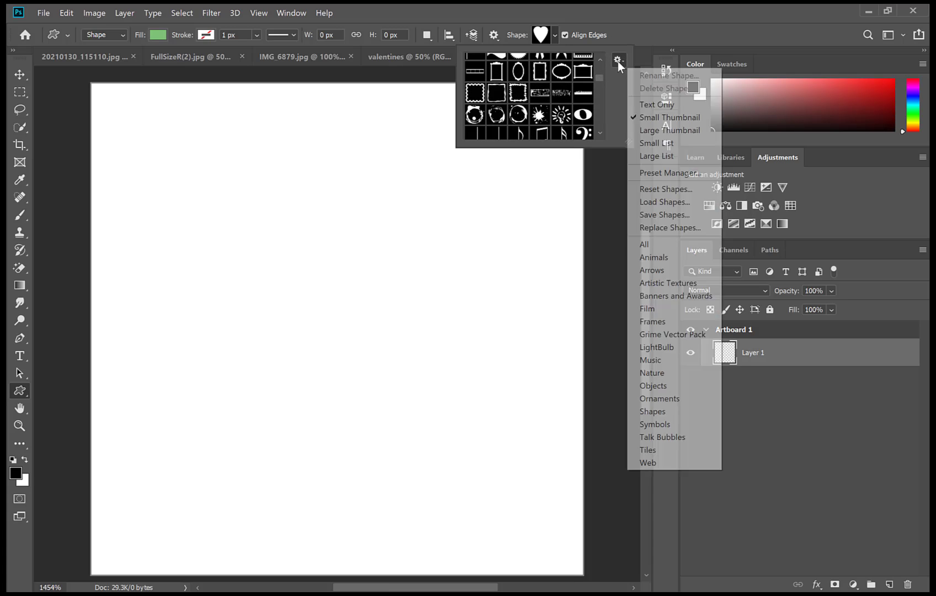
{"action": "left_click", "coordinate": [649, 193]}
{"action": "left_click", "coordinate": [482, 251]}
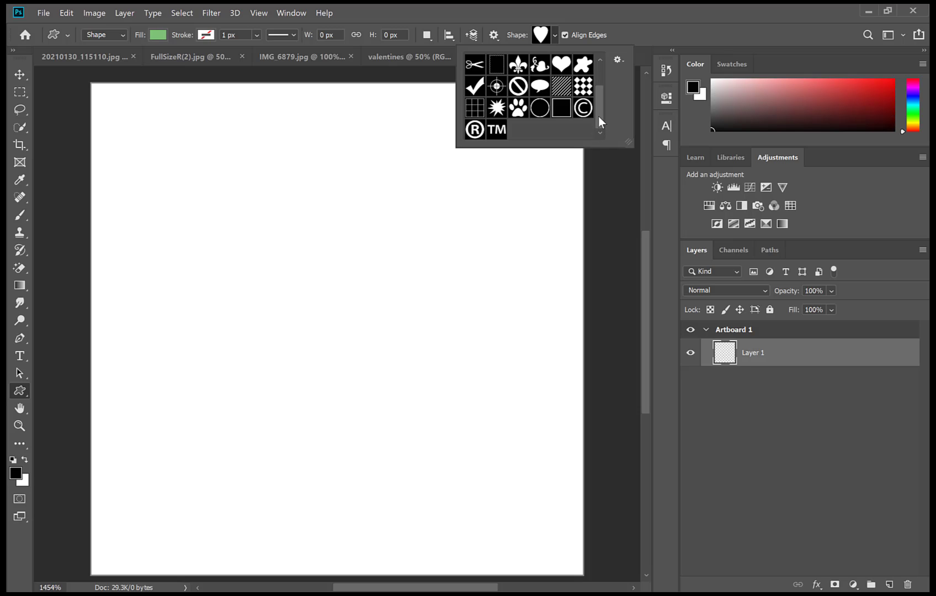
Draw a green heart custom shape about 53 x 48 px and move it fully inside the artboard, slightly up and left of its centre
{"action": "left_click_drag", "start_coordinate": [598, 116], "coordinate": [601, 103]}
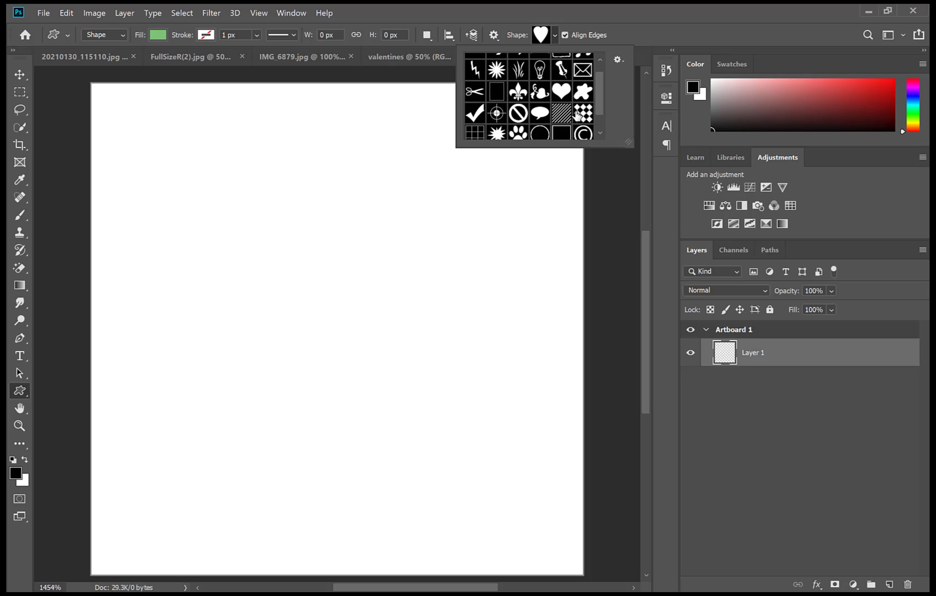
{"action": "left_click", "coordinate": [560, 93]}
{"action": "left_click_drag", "start_coordinate": [164, 208], "coordinate": [290, 321]}
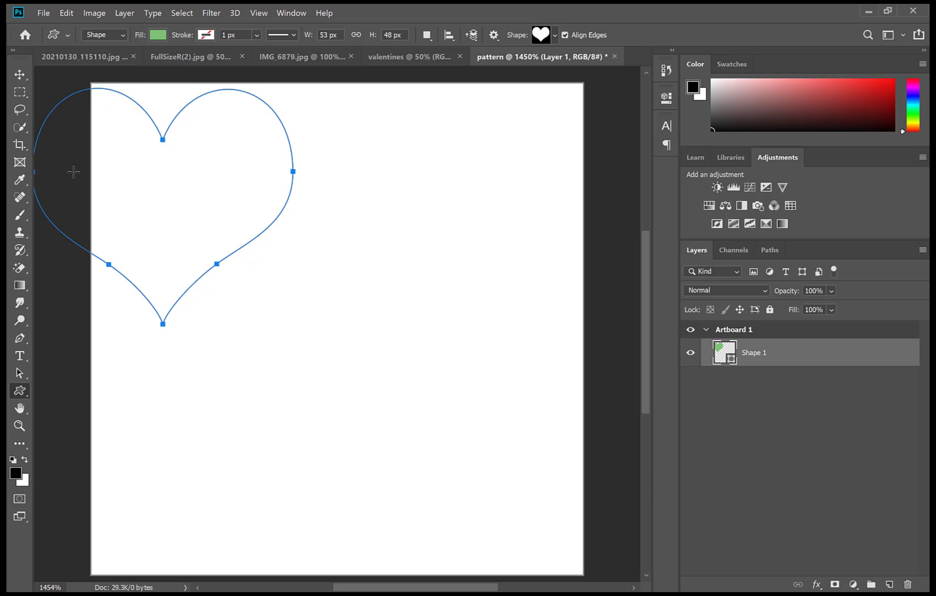
{"action": "left_click", "coordinate": [19, 74]}
{"action": "left_click_drag", "start_coordinate": [141, 202], "coordinate": [250, 295]}
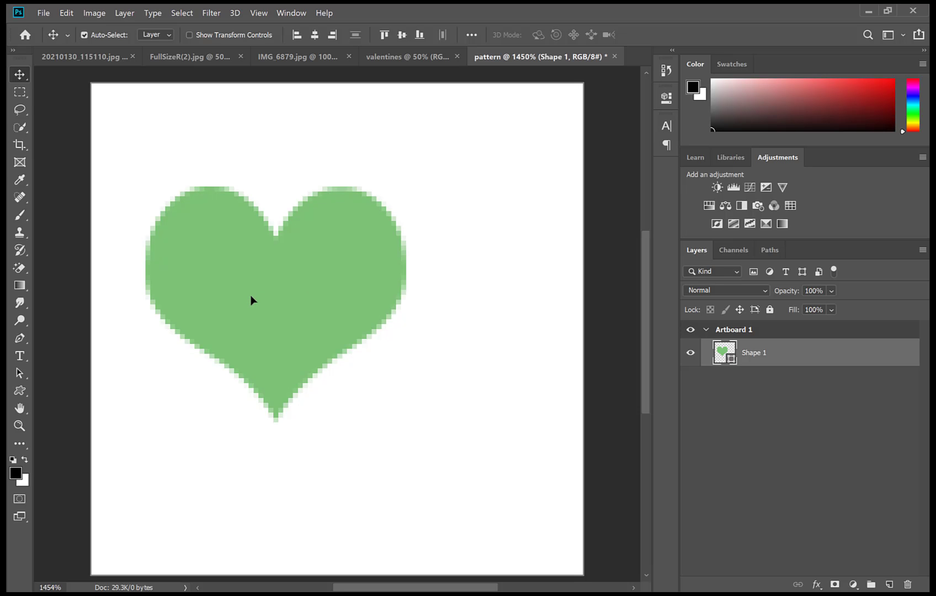
Rotate the green heart about 16° counterclockwise with Free Transform
{"action": "left_click", "coordinate": [66, 13]}
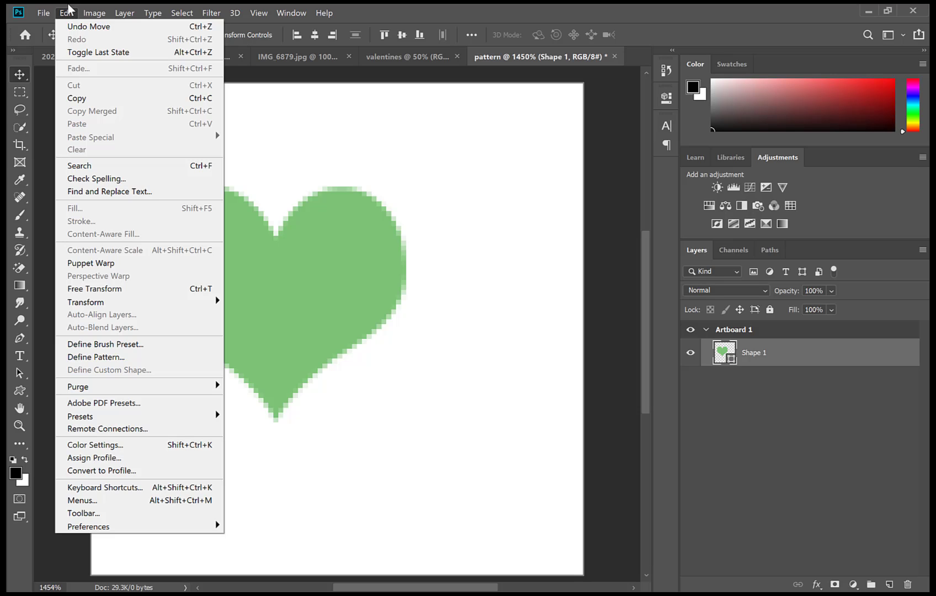
{"action": "key", "text": "Escape"}
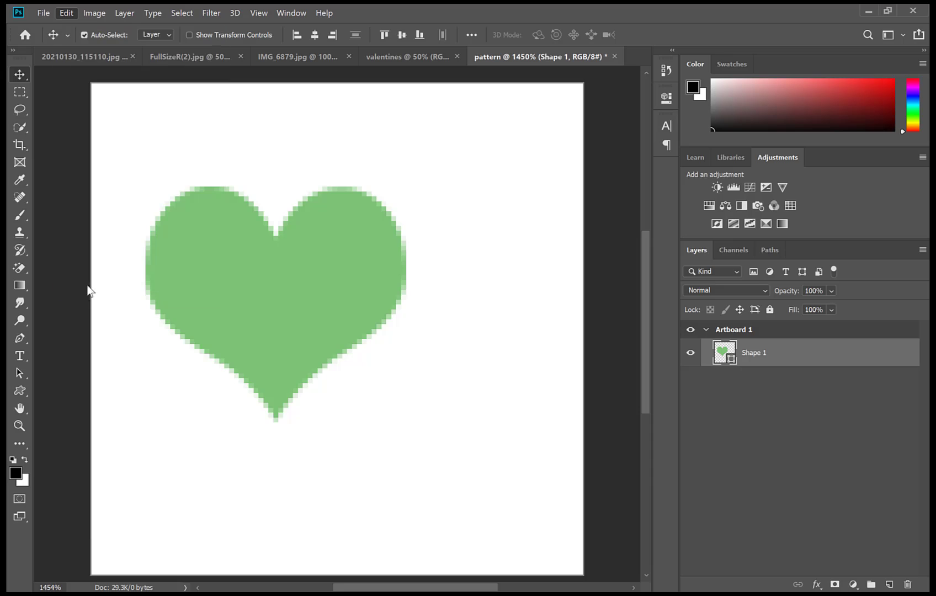
{"action": "key", "text": "ctrl+t"}
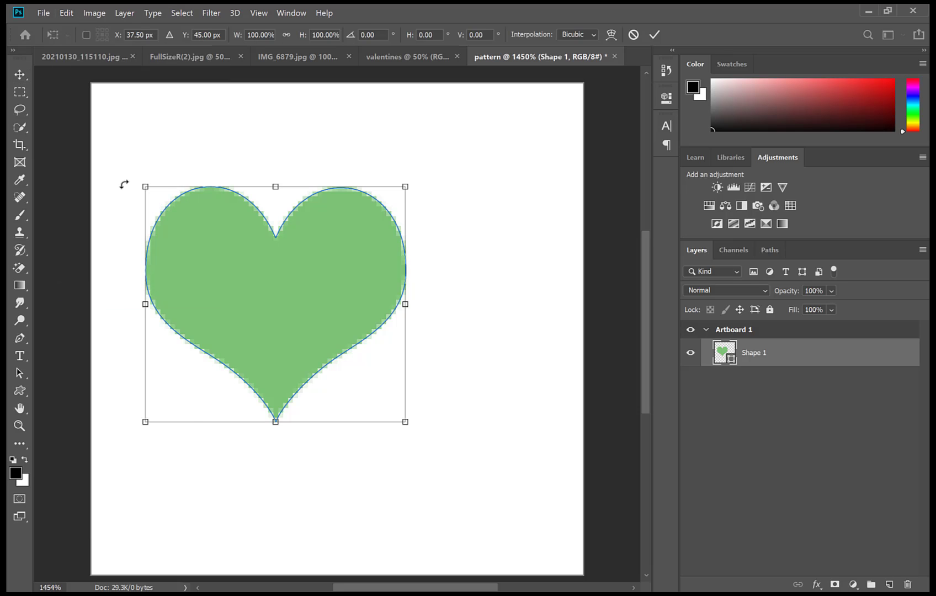
{"action": "left_click_drag", "start_coordinate": [123, 184], "coordinate": [125, 222]}
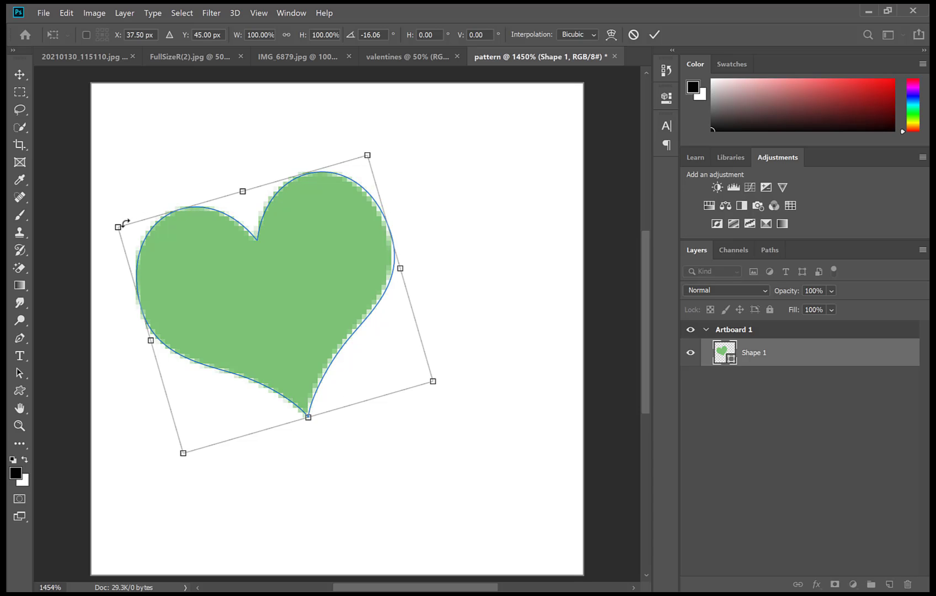
{"action": "key", "text": "Return"}
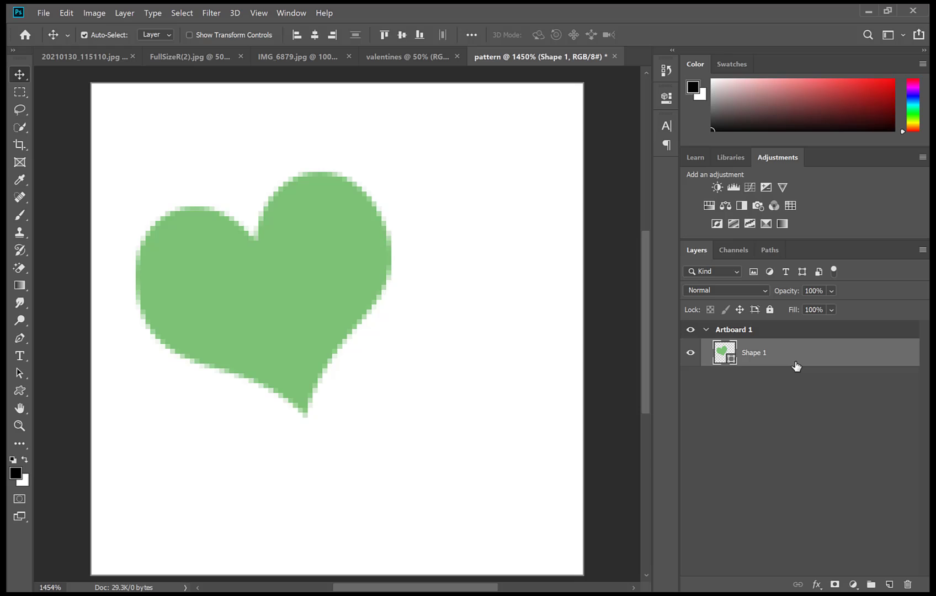
Duplicate the tilted heart, place the copy overlapping to the lower right, and rotate the copy about 29° clockwise
{"action": "key", "text": "ctrl+j"}
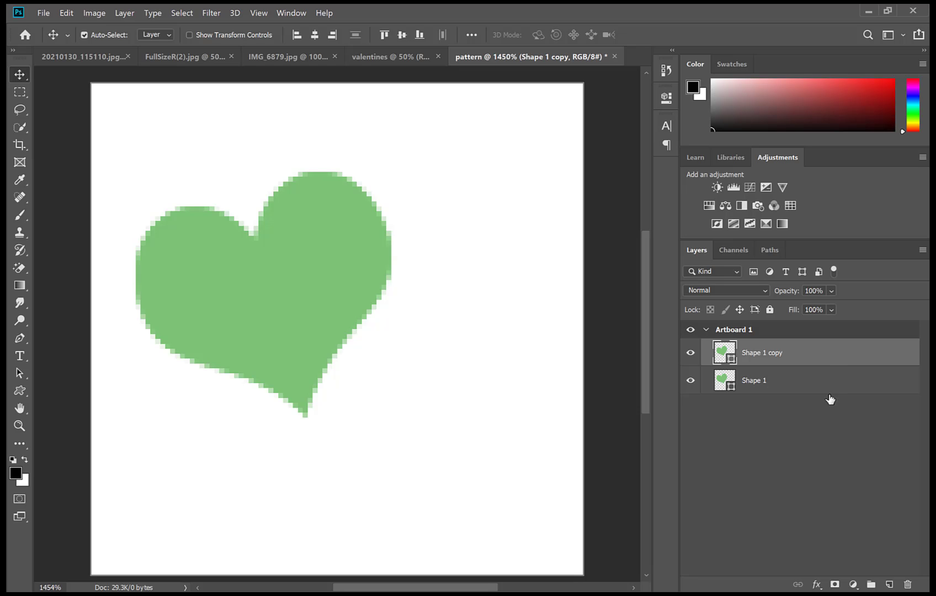
{"action": "left_click_drag", "start_coordinate": [238, 303], "coordinate": [374, 378]}
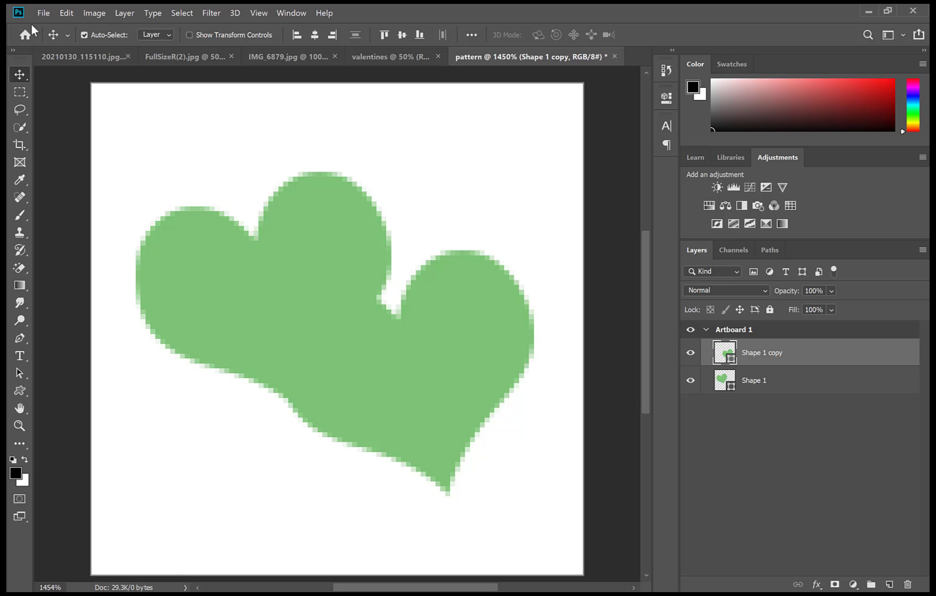
{"action": "left_click", "coordinate": [66, 12]}
{"action": "left_click", "coordinate": [82, 293]}
{"action": "left_click_drag", "start_coordinate": [537, 235], "coordinate": [555, 330]}
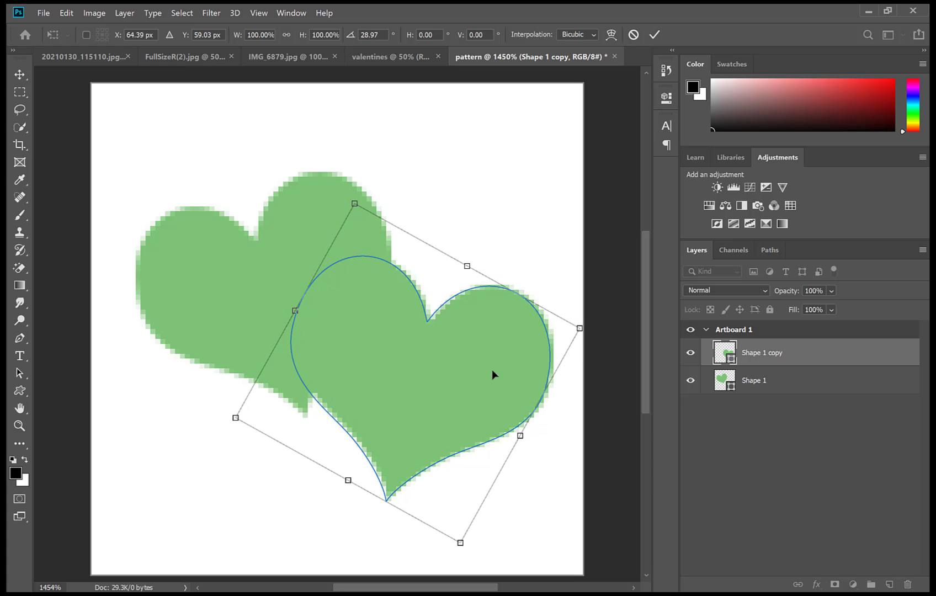
{"action": "left_click_drag", "start_coordinate": [492, 369], "coordinate": [492, 348]}
{"action": "key", "text": "Return"}
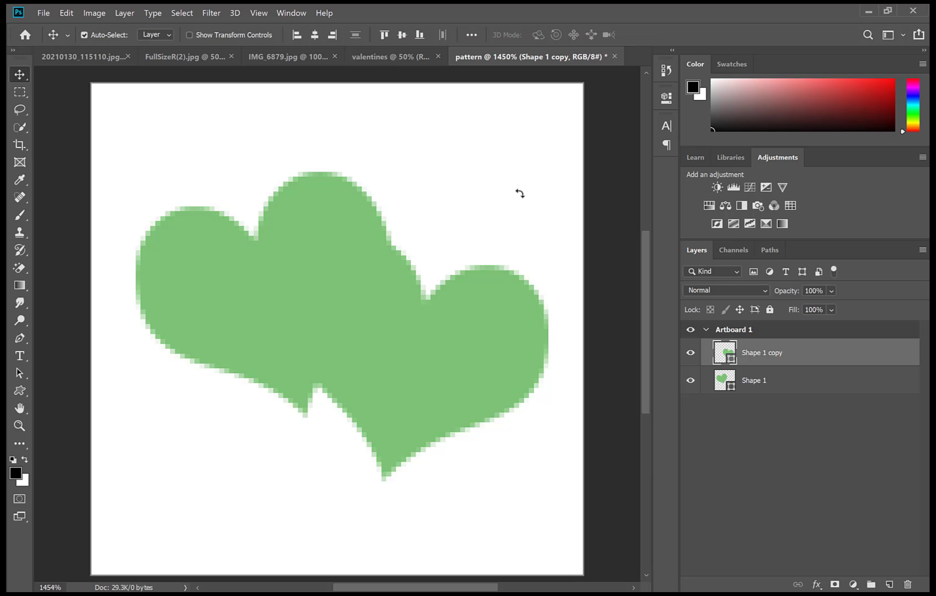
Fill the original heart on the Shape 1 layer with the preset blue, red, yellow linear gradient
{"action": "left_click", "coordinate": [762, 392]}
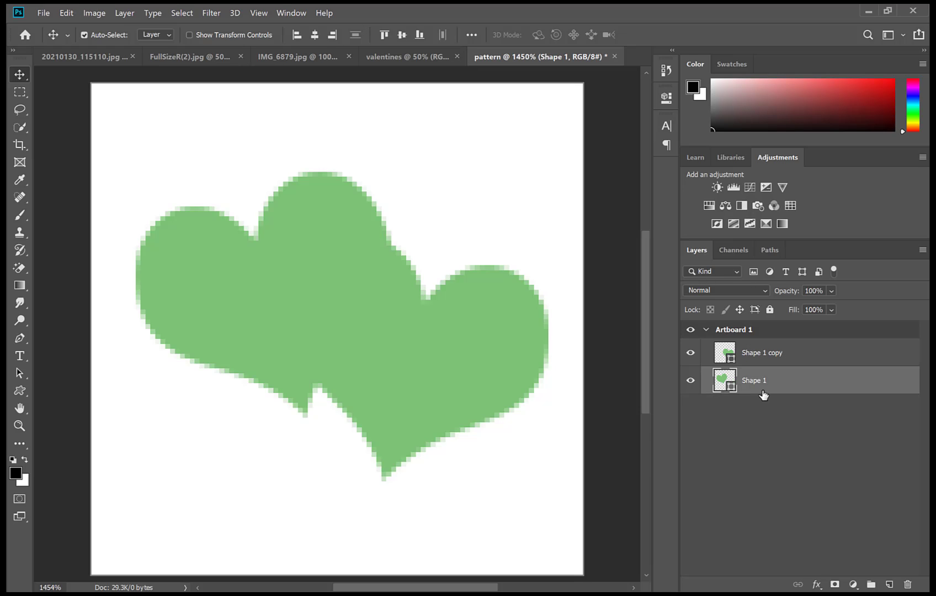
{"action": "left_click", "coordinate": [18, 395]}
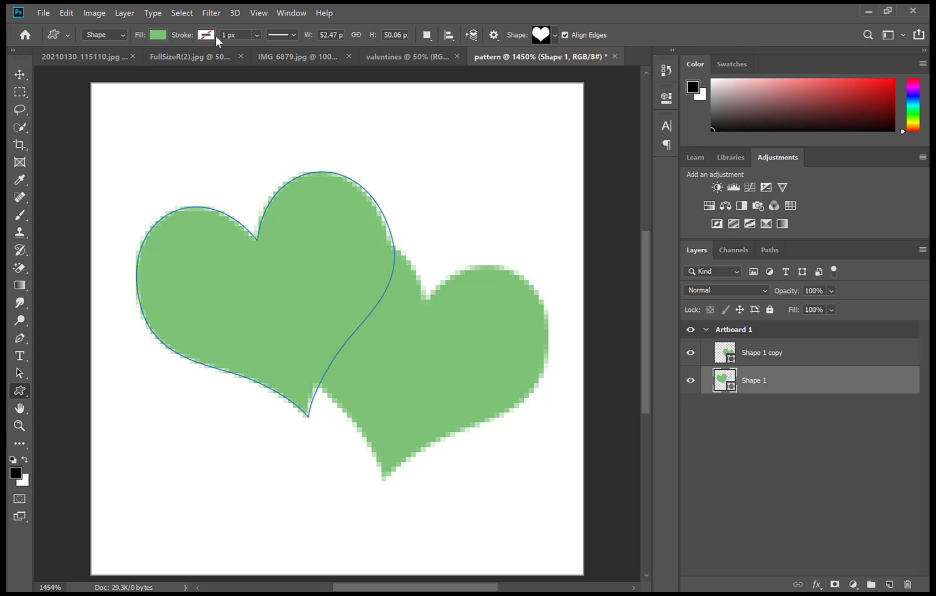
{"action": "scroll", "coordinate": [165, 34], "scroll_direction": "down", "scroll_amount": 1}
{"action": "left_click", "coordinate": [158, 34]}
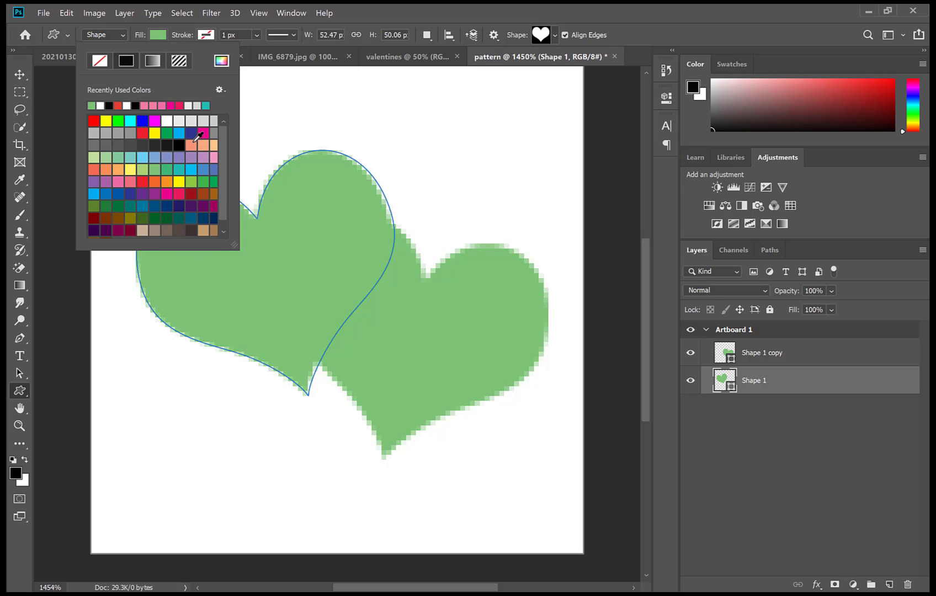
{"action": "left_click", "coordinate": [151, 60]}
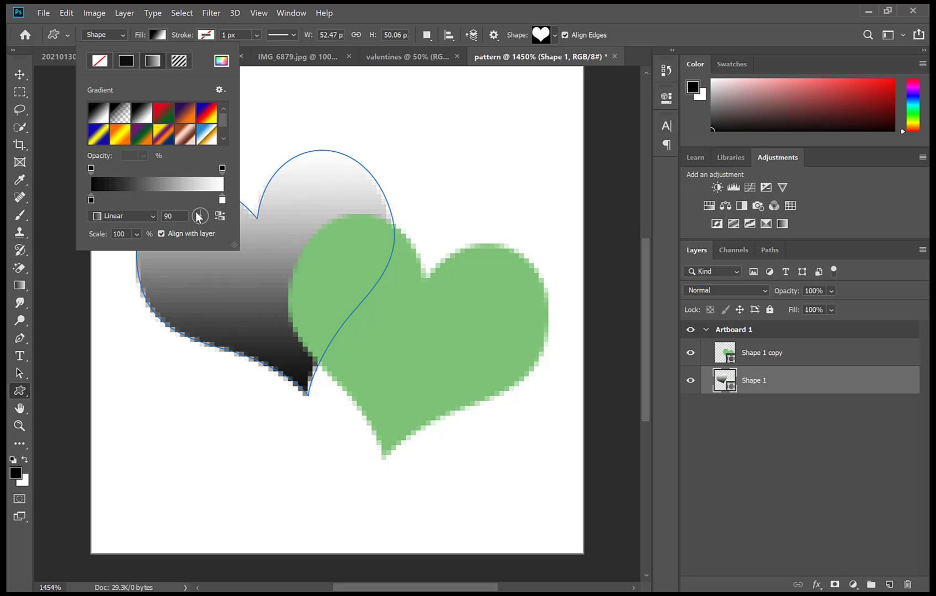
{"action": "left_click", "coordinate": [187, 113]}
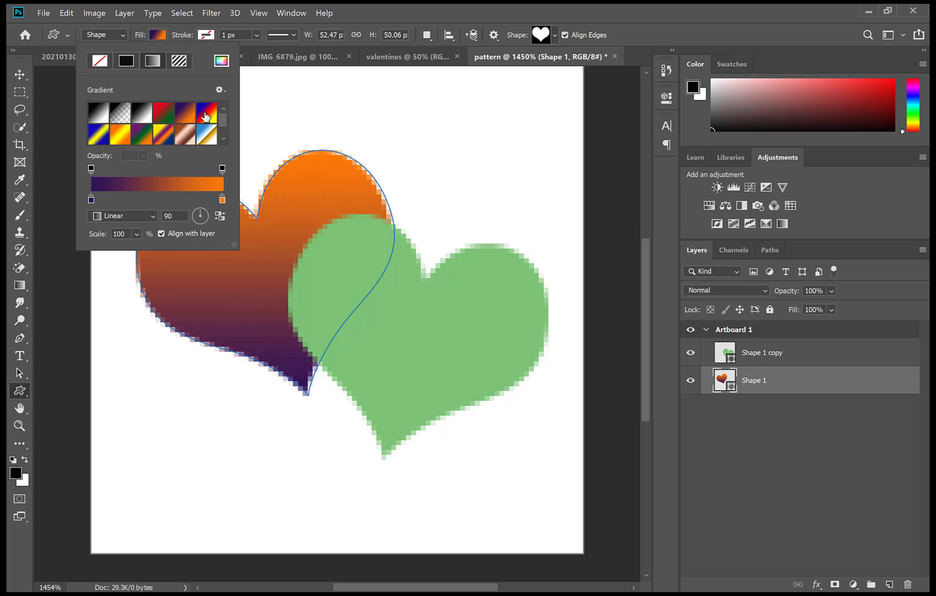
{"action": "left_click", "coordinate": [207, 113]}
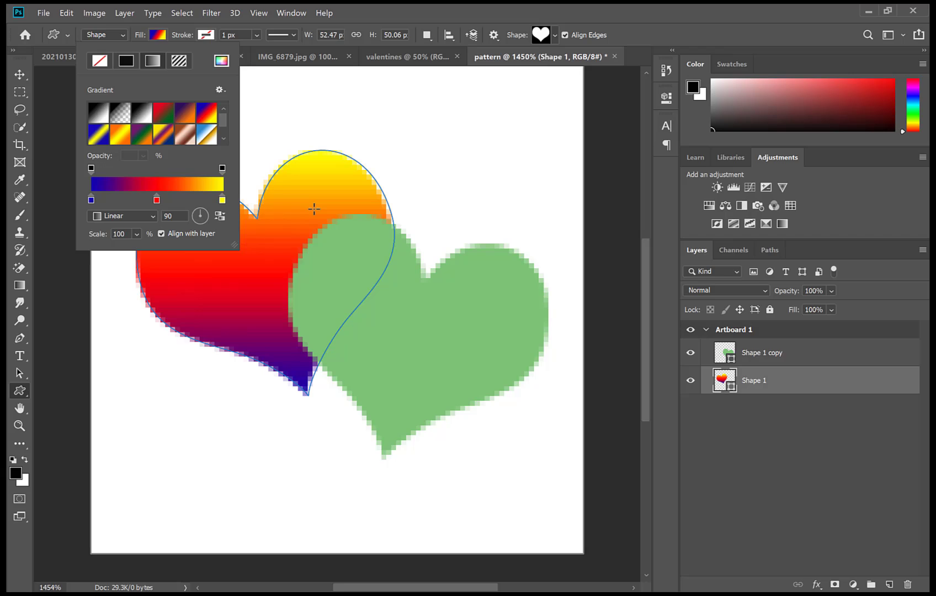
Change the blue stop of the original heart's gradient to hot pink fe0066
{"action": "double_click", "coordinate": [91, 200]}
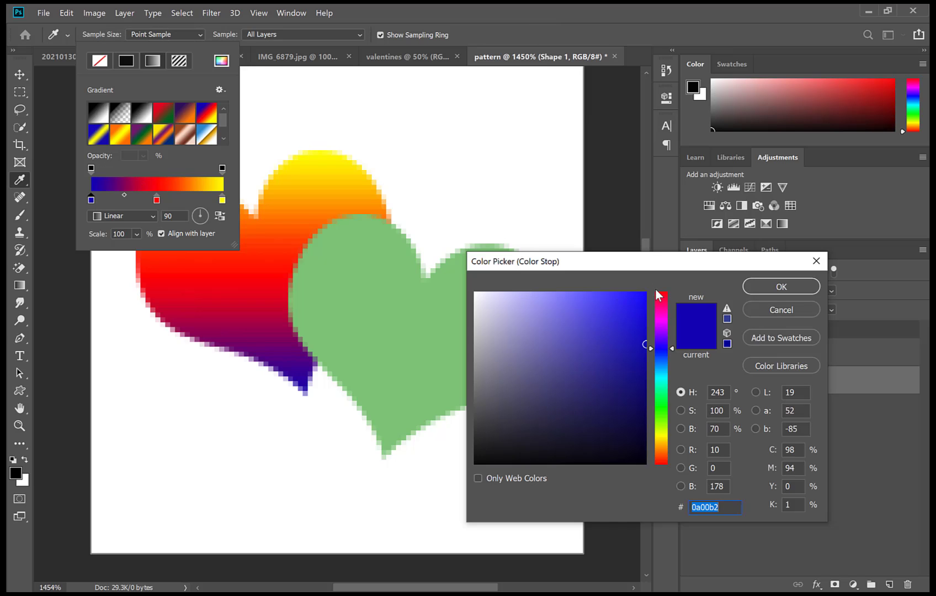
{"action": "mouse_move", "coordinate": [663, 307]}
{"action": "left_mouse_down"}
{"action": "mouse_move", "coordinate": [668, 290]}
{"action": "mouse_move", "coordinate": [669, 305]}
{"action": "left_mouse_up"}
{"action": "mouse_move", "coordinate": [612, 311]}
{"action": "left_mouse_down"}
{"action": "mouse_move", "coordinate": [638, 308]}
{"action": "mouse_move", "coordinate": [663, 289]}
{"action": "left_mouse_up"}
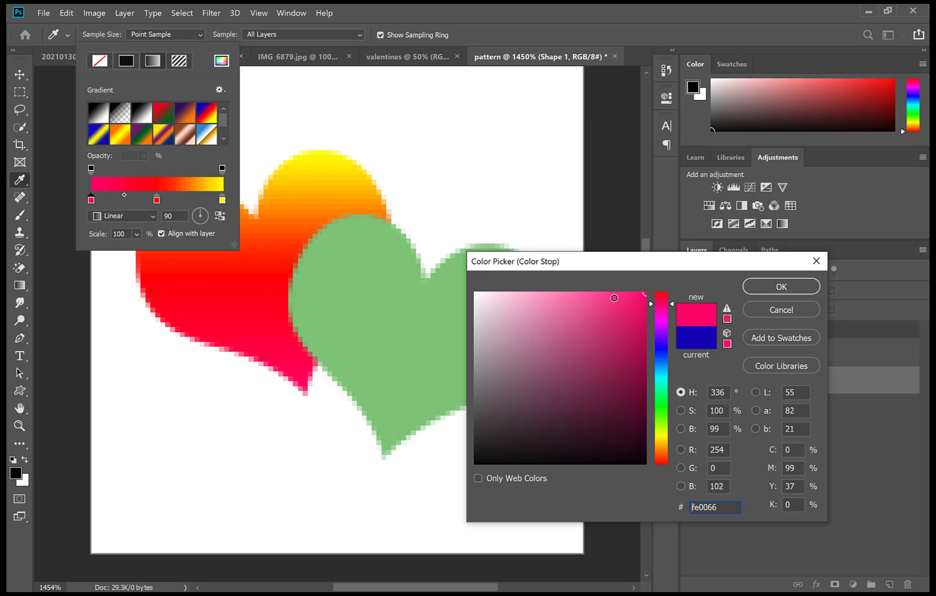
{"action": "left_click", "coordinate": [755, 286]}
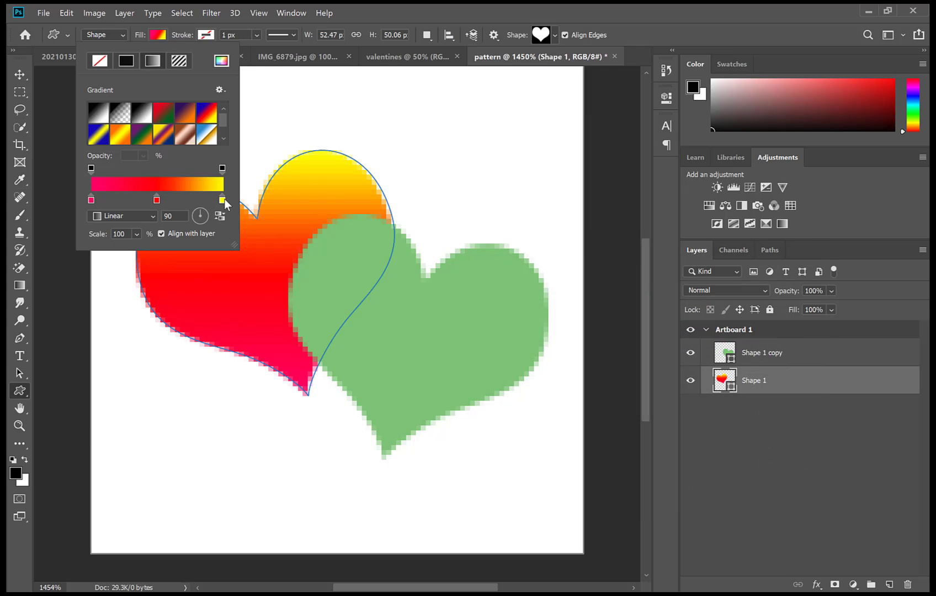
Change the yellow stop of the original heart's gradient to a muted dusty pink
{"action": "double_click", "coordinate": [222, 199]}
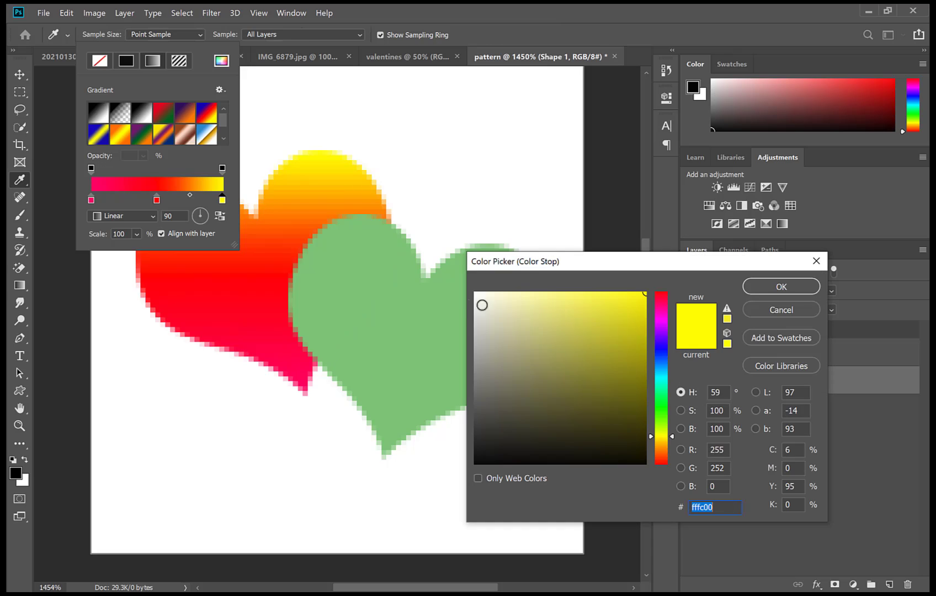
{"action": "left_click", "coordinate": [287, 356]}
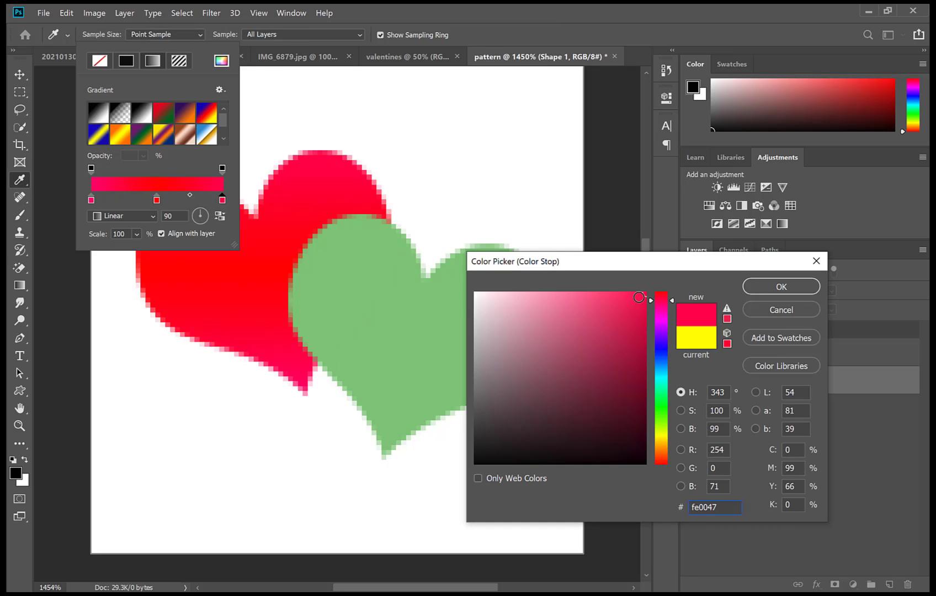
{"action": "mouse_move", "coordinate": [530, 298]}
{"action": "left_mouse_down"}
{"action": "mouse_move", "coordinate": [502, 295]}
{"action": "mouse_move", "coordinate": [554, 299]}
{"action": "mouse_move", "coordinate": [501, 320]}
{"action": "mouse_move", "coordinate": [548, 310]}
{"action": "left_mouse_up"}
{"action": "left_click", "coordinate": [758, 285]}
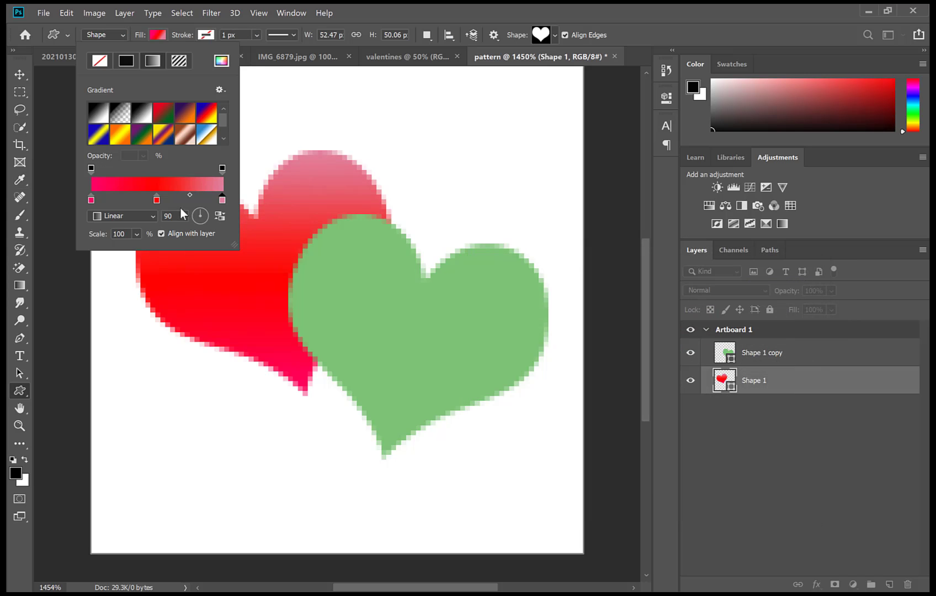
Change the red middle stop of the original heart's gradient to pale lilac pink f3bdf0
{"action": "double_click", "coordinate": [157, 200]}
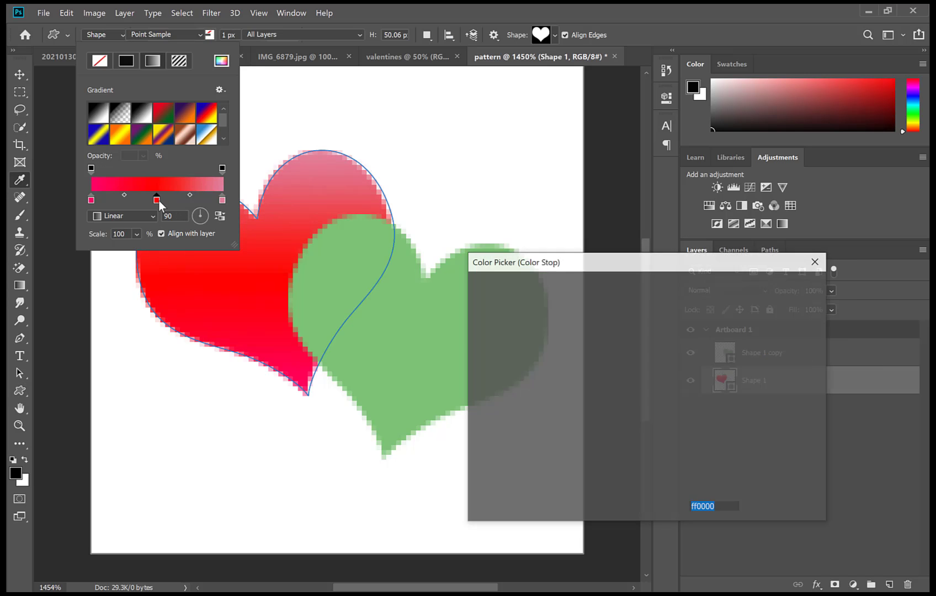
{"action": "left_click", "coordinate": [665, 318]}
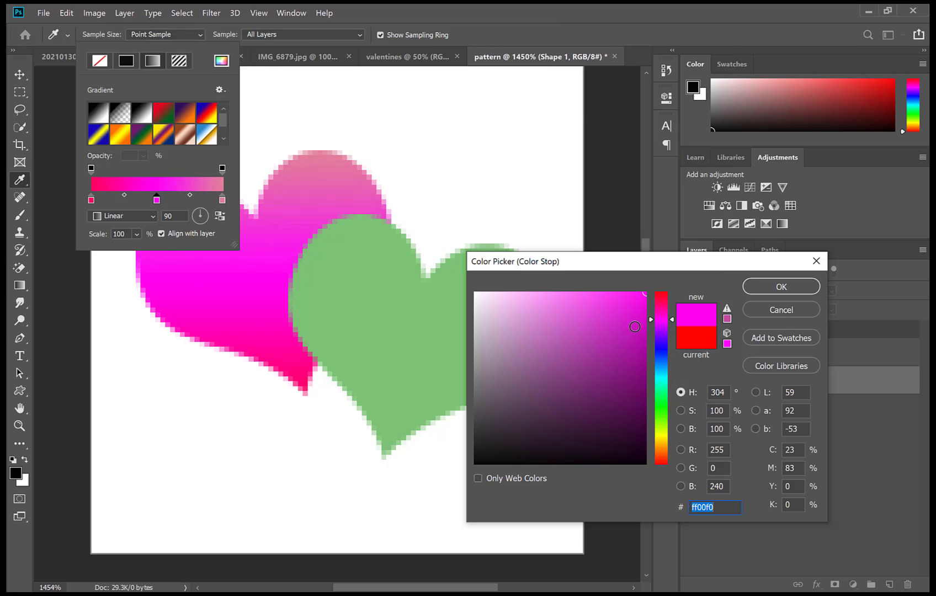
{"action": "left_click_drag", "start_coordinate": [636, 324], "coordinate": [513, 301]}
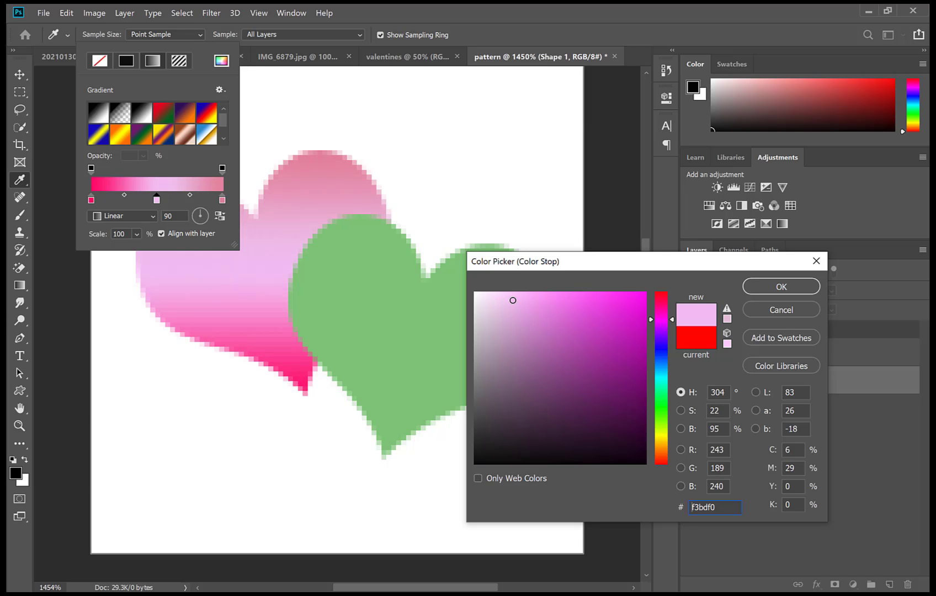
{"action": "left_click", "coordinate": [754, 290]}
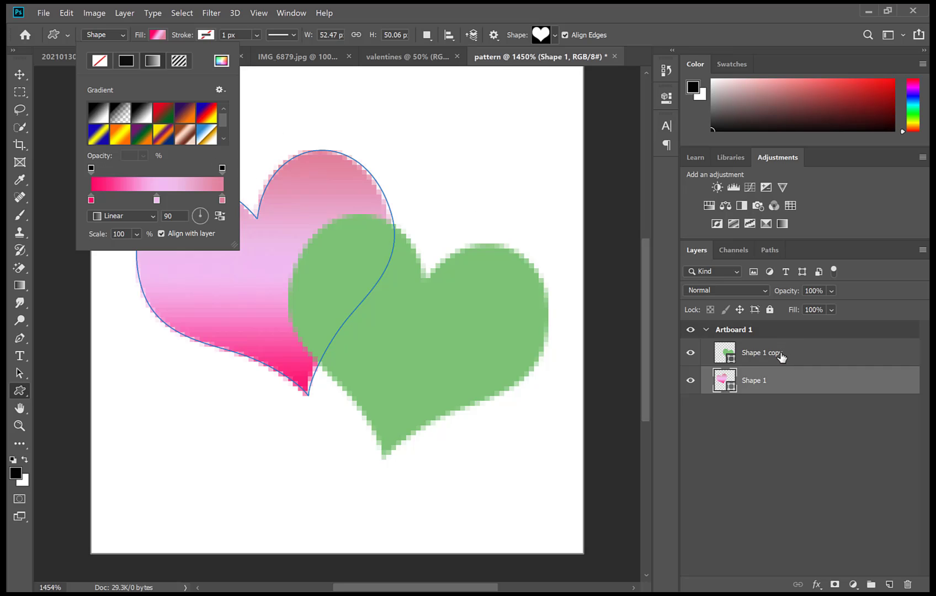
Fill the front heart on the Shape 1 copy layer with the preset blue, red, yellow linear gradient
{"action": "left_click", "coordinate": [19, 75]}
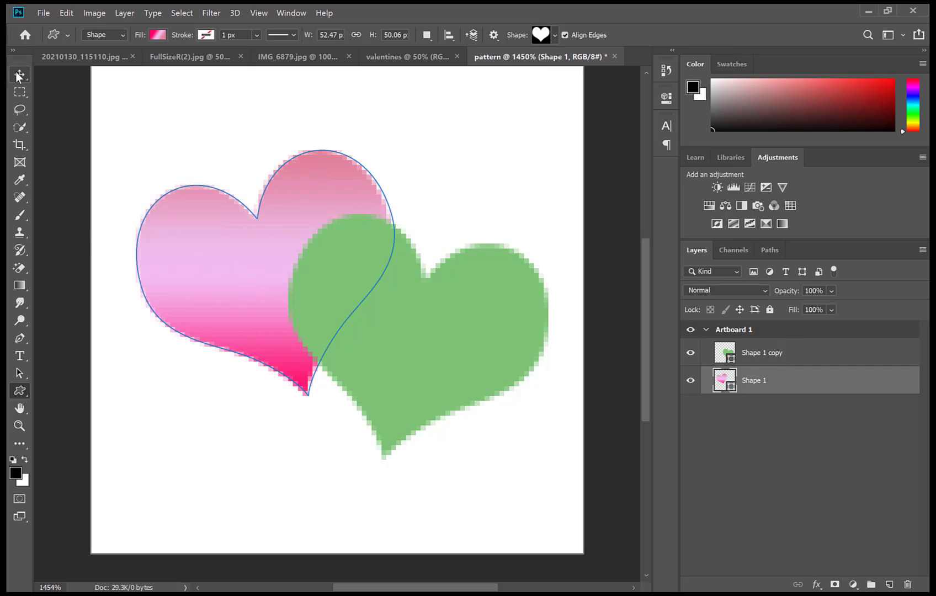
{"action": "left_click", "coordinate": [847, 355]}
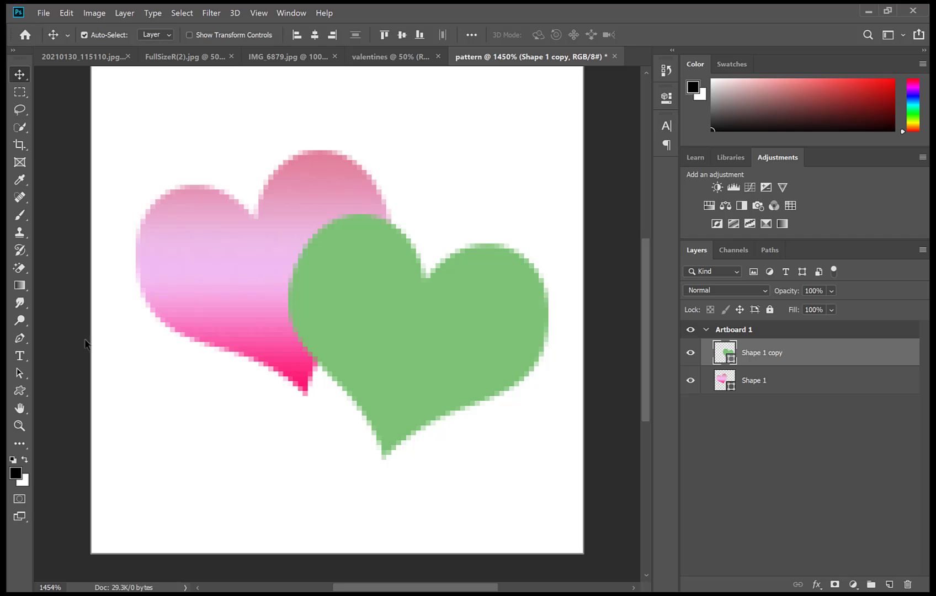
{"action": "left_click", "coordinate": [19, 390]}
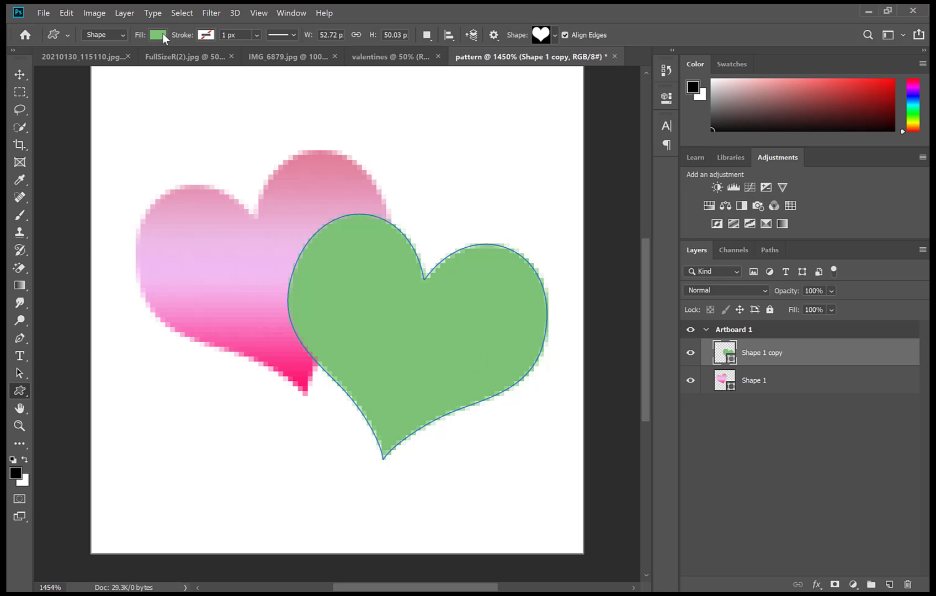
{"action": "left_click", "coordinate": [162, 34]}
{"action": "left_click", "coordinate": [157, 57]}
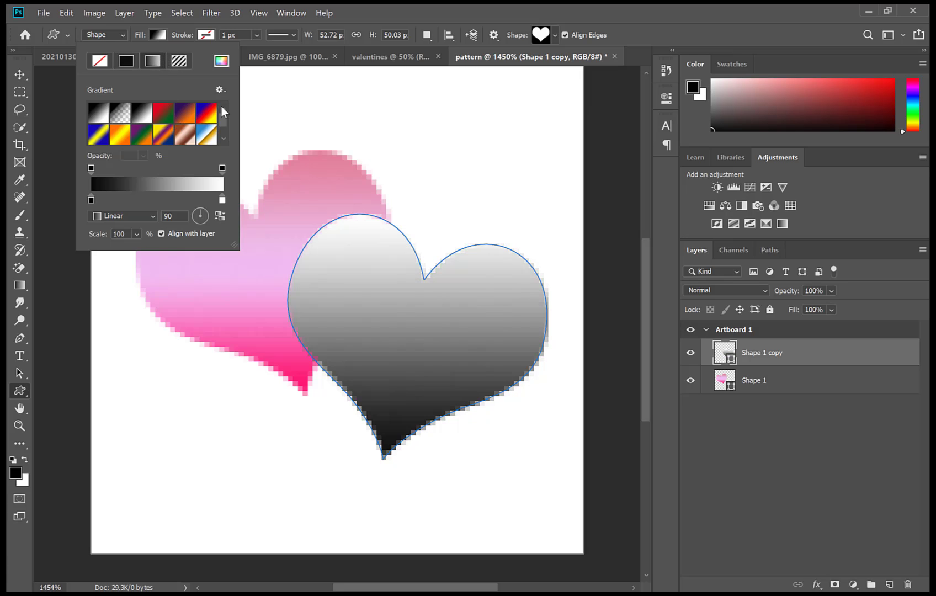
{"action": "left_click", "coordinate": [211, 117]}
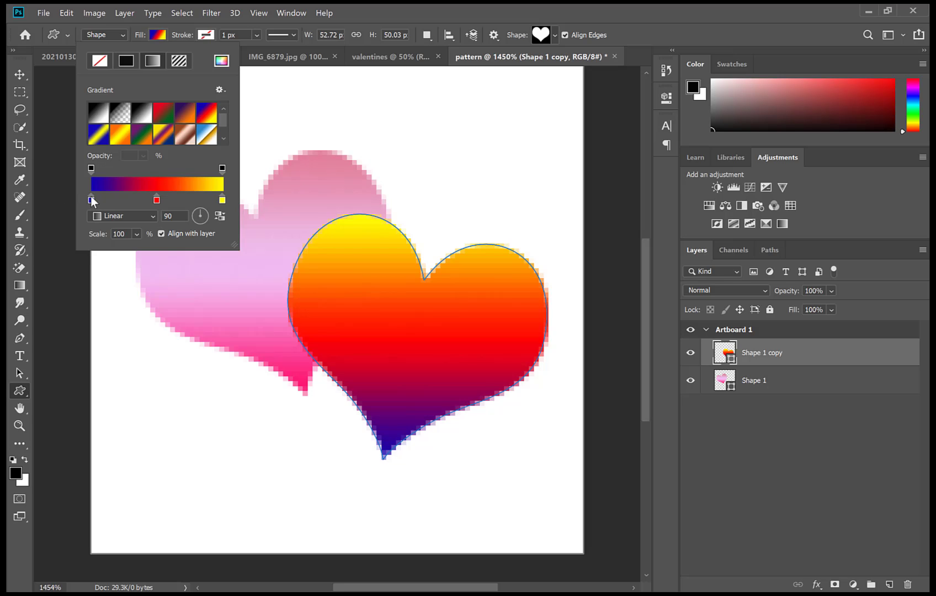
Recolor the front heart's blue gradient stop to pink fd1e7c and its yellow stop to light pink, sampling both from the back heart
{"action": "double_click", "coordinate": [90, 200]}
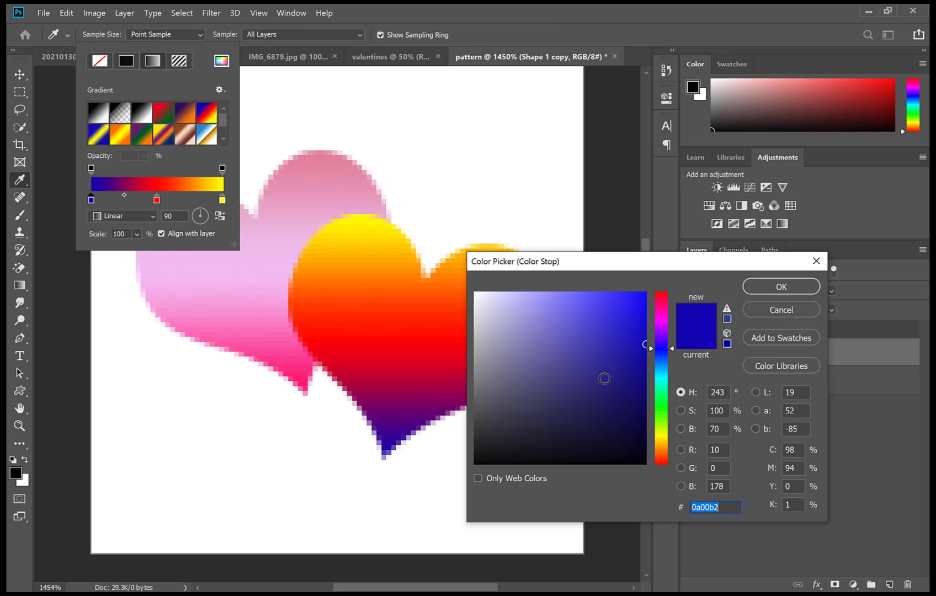
{"action": "left_click", "coordinate": [301, 350]}
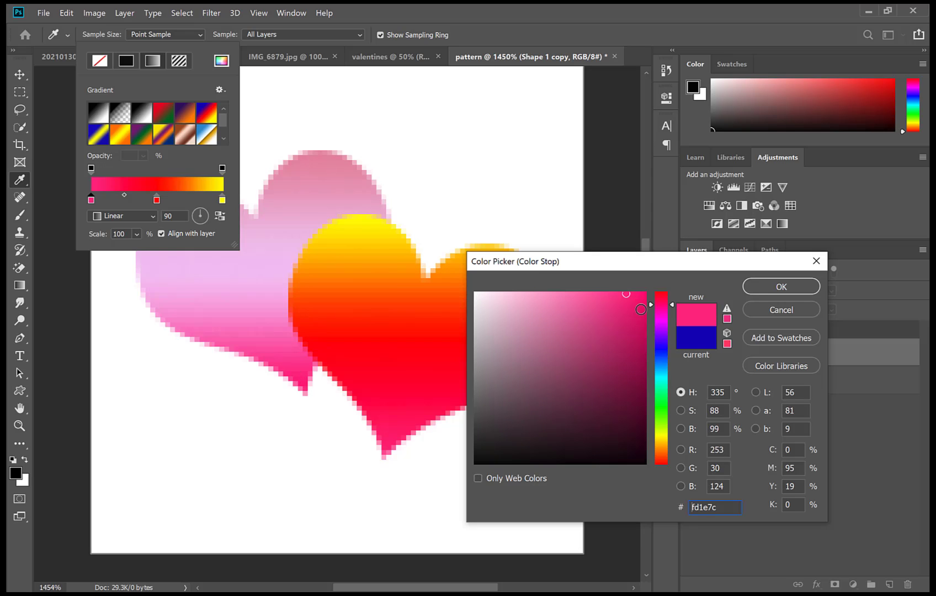
{"action": "left_click", "coordinate": [750, 288]}
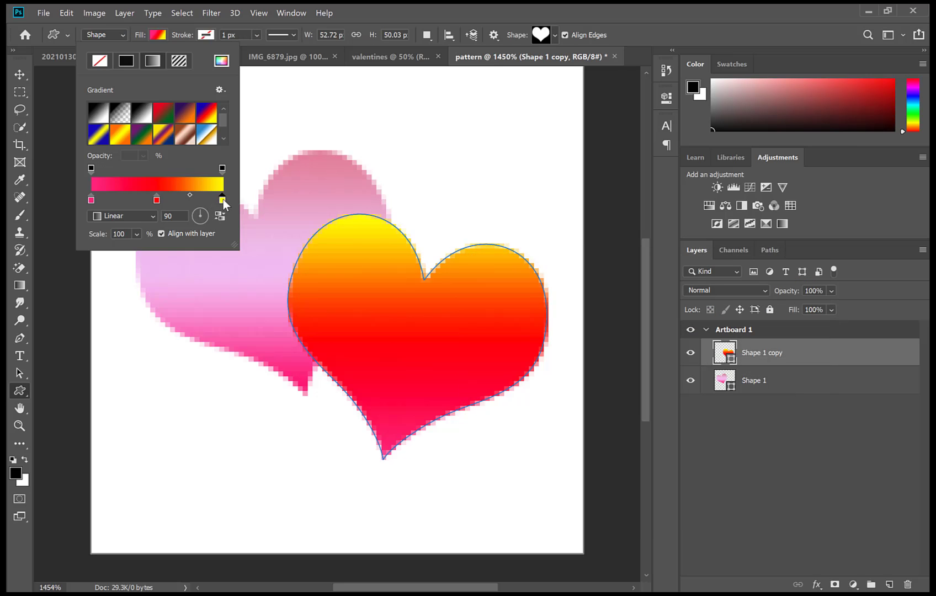
{"action": "double_click", "coordinate": [224, 199]}
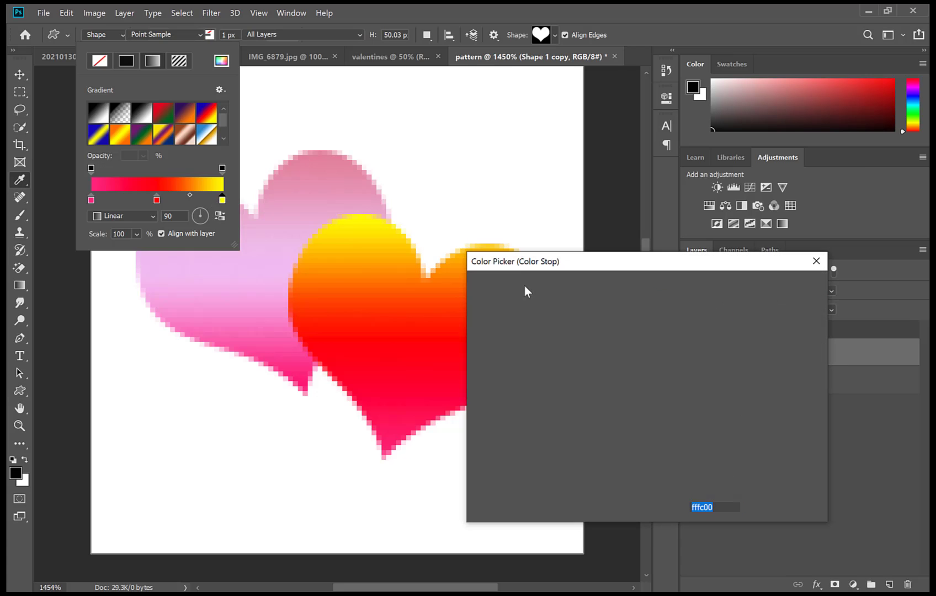
{"action": "left_click", "coordinate": [273, 272]}
{"action": "left_click", "coordinate": [776, 287]}
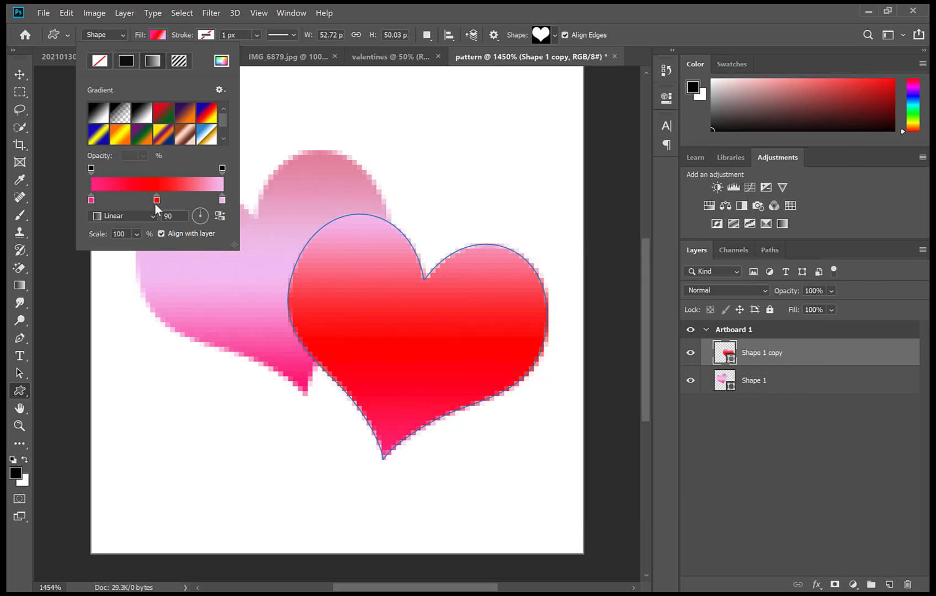
Change the red middle stop of the front heart's gradient to muted red c04241
{"action": "double_click", "coordinate": [157, 200]}
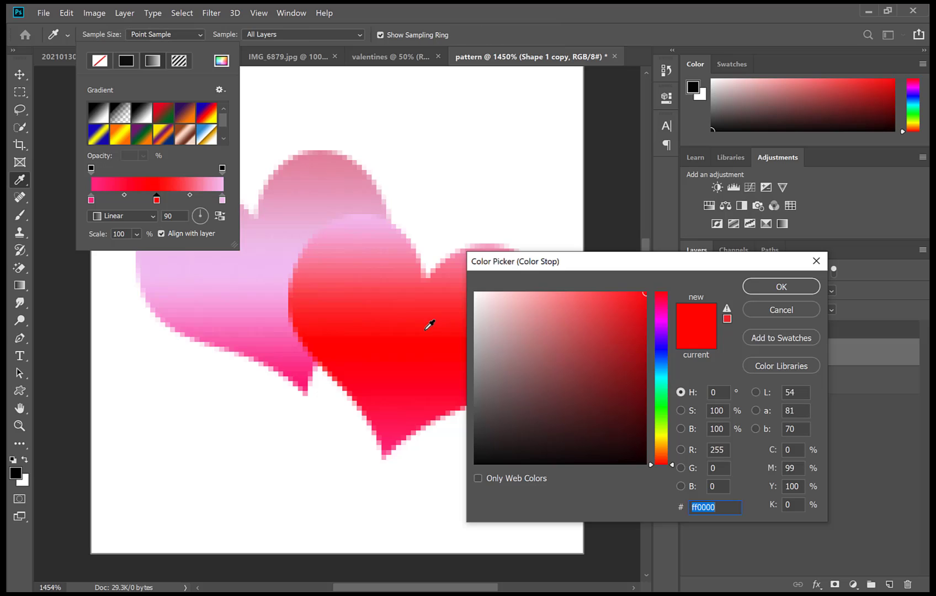
{"action": "left_click", "coordinate": [569, 327]}
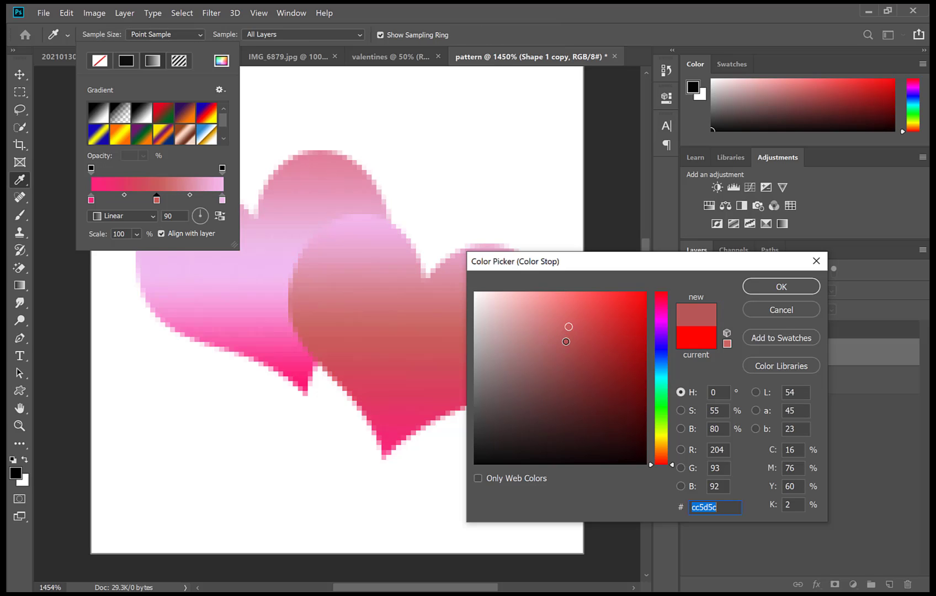
{"action": "left_click", "coordinate": [588, 360]}
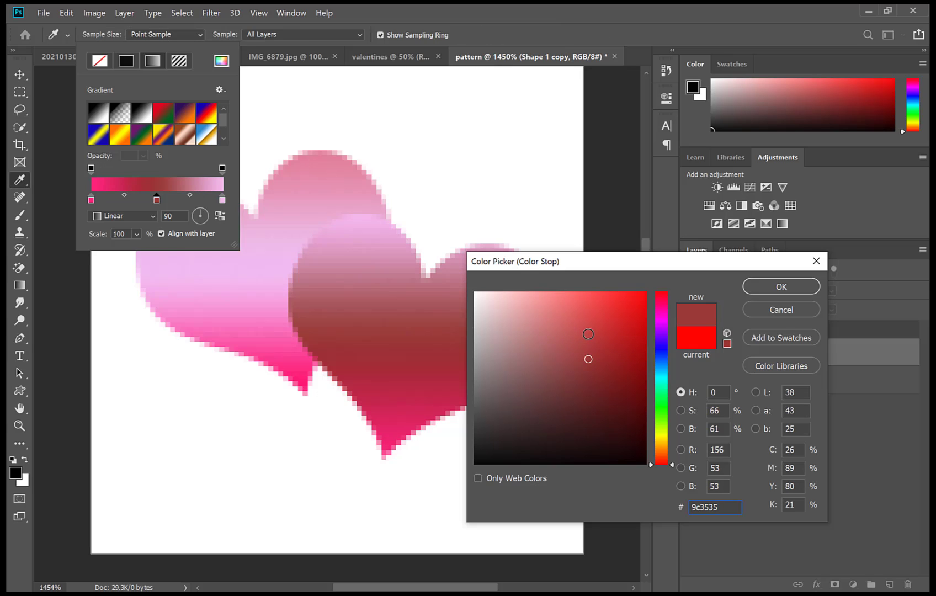
{"action": "left_click", "coordinate": [588, 334]}
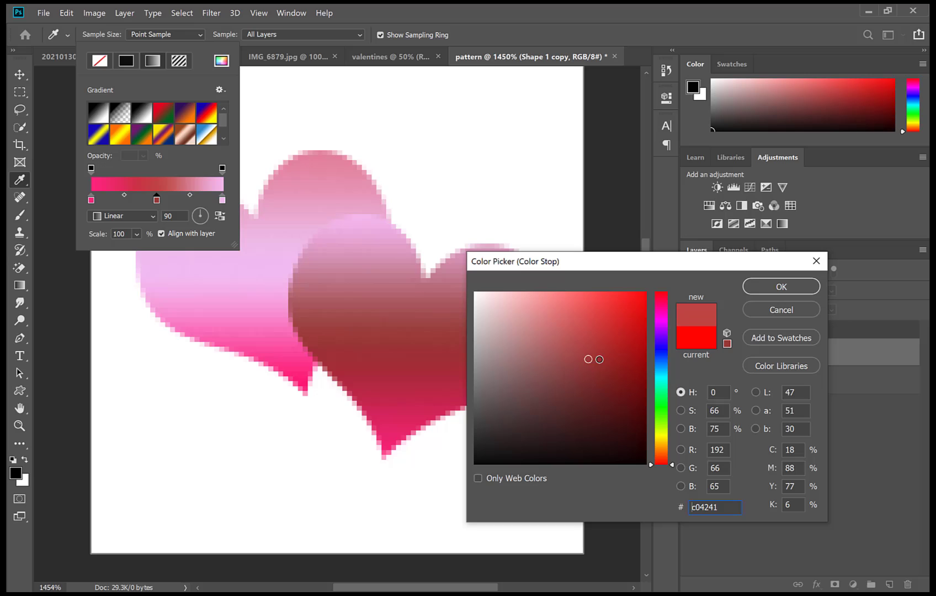
{"action": "left_click", "coordinate": [777, 290]}
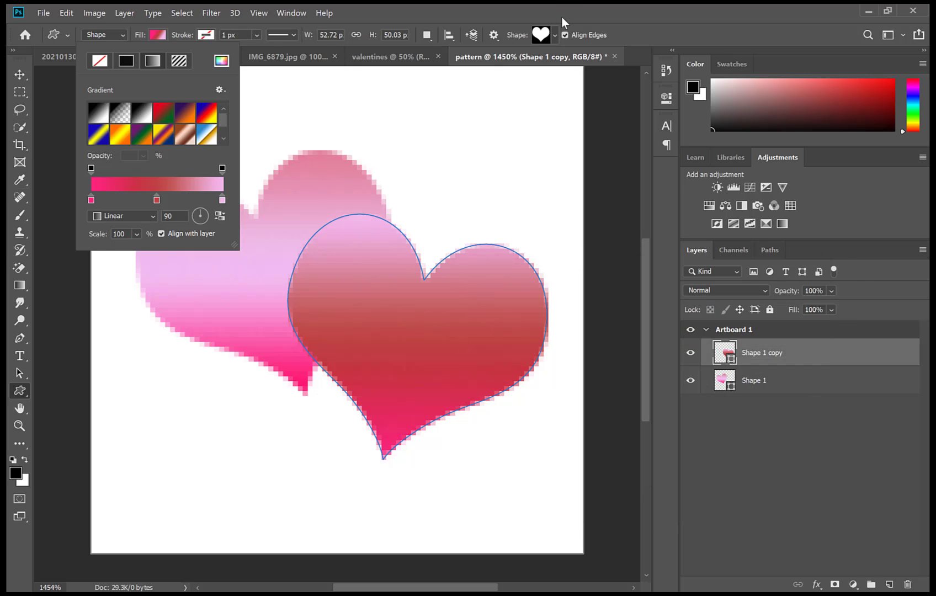
{"action": "left_click", "coordinate": [623, 19]}
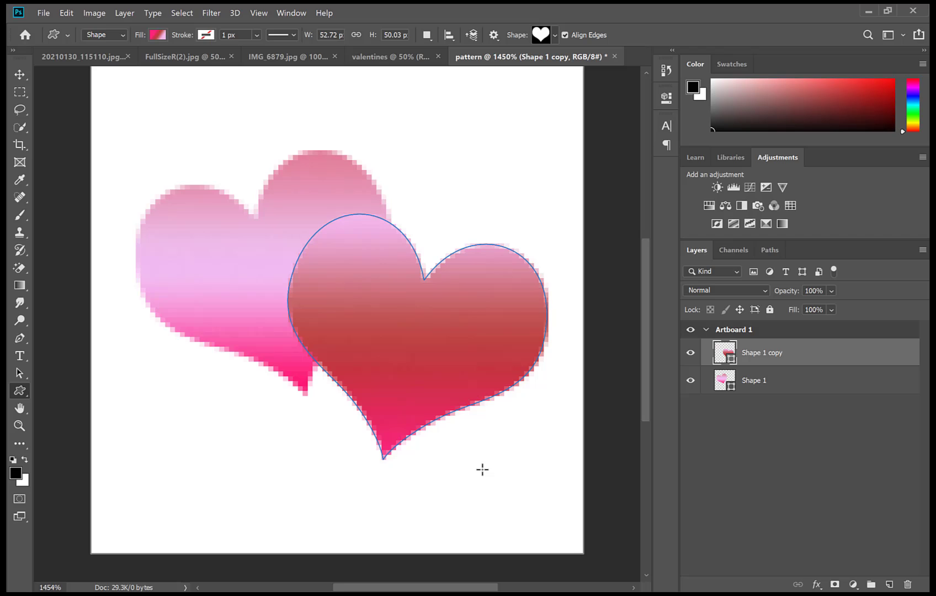
Define the two-heart artwork as a pattern named hearts and close the pattern document without saving
{"action": "left_click", "coordinate": [20, 74]}
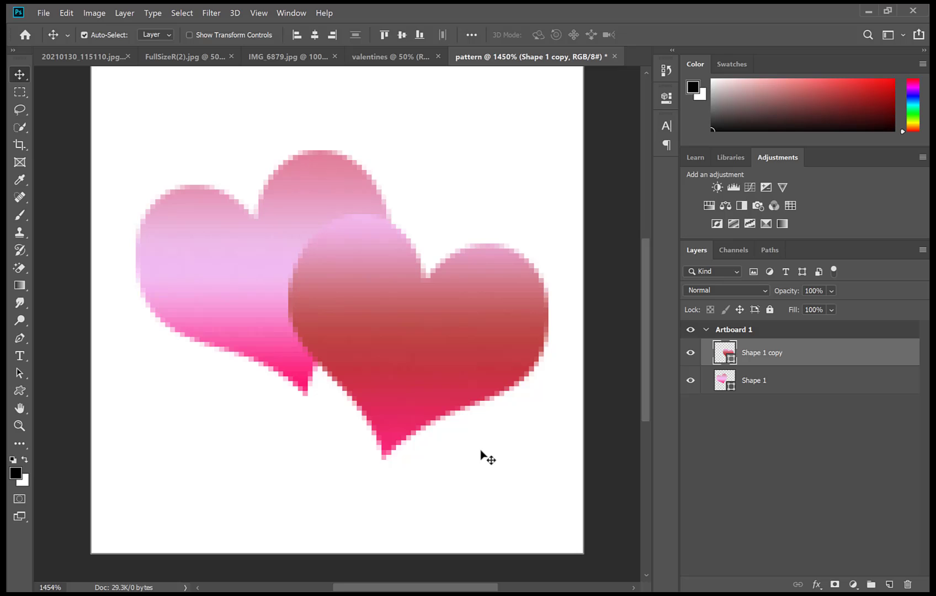
{"action": "left_click", "coordinate": [66, 12]}
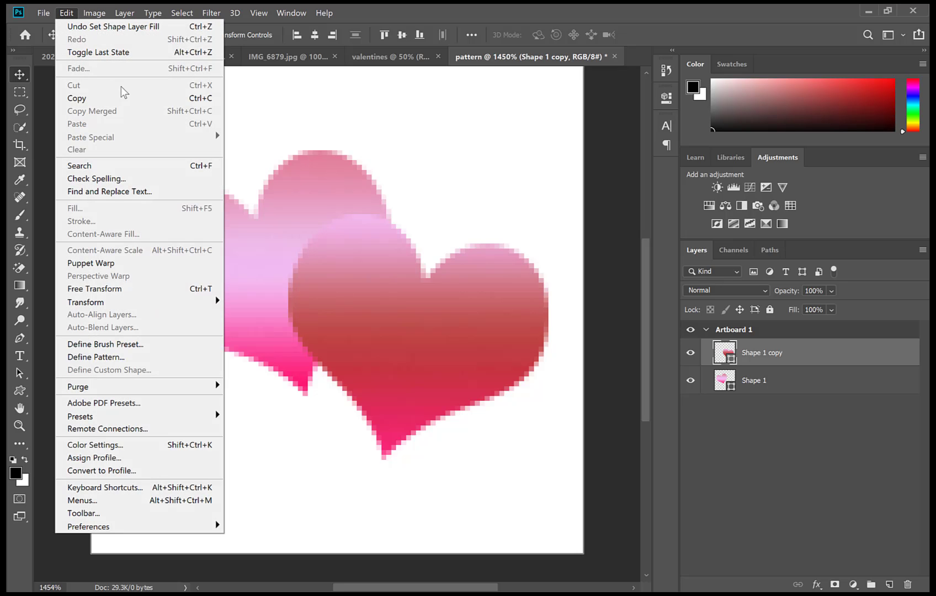
{"action": "left_click", "coordinate": [173, 360]}
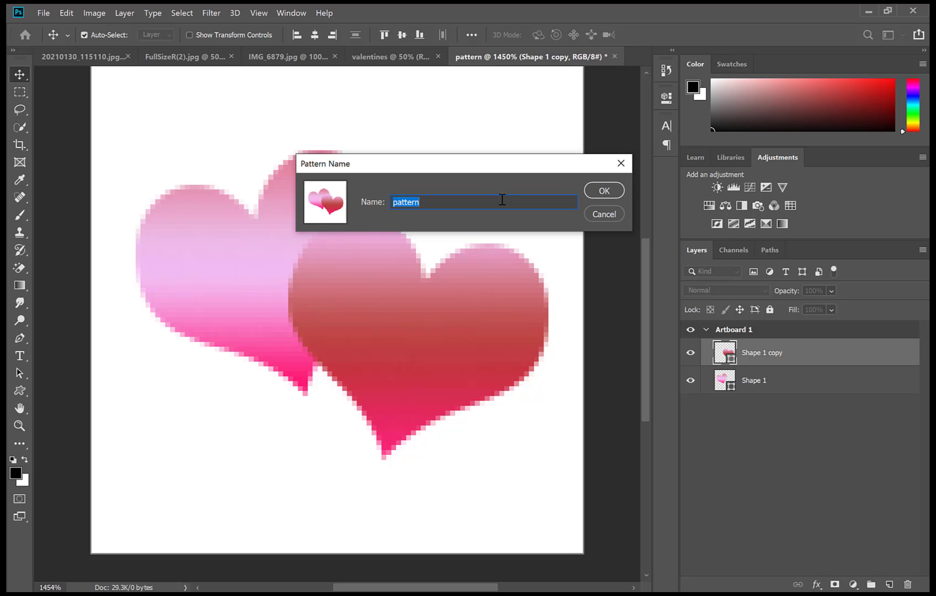
{"action": "key", "text": "BackSpace"}
{"action": "type", "text": "hearts"}
{"action": "left_click", "coordinate": [604, 190]}
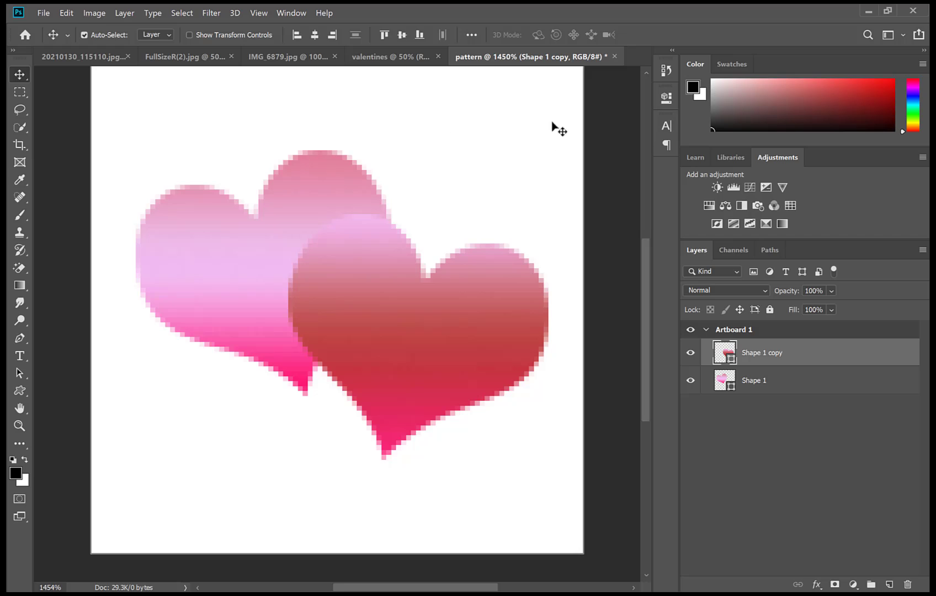
{"action": "left_click", "coordinate": [616, 57]}
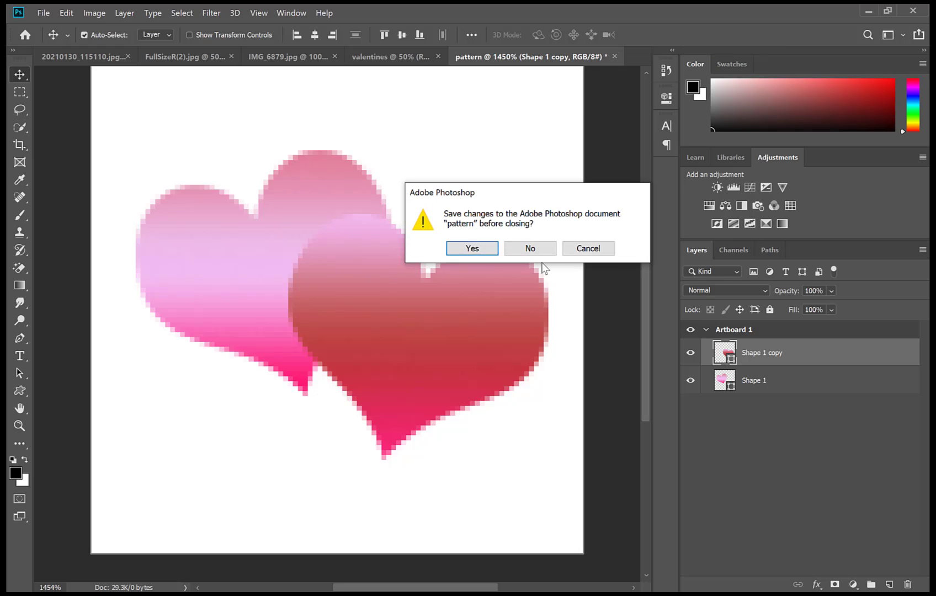
{"action": "left_click", "coordinate": [530, 248]}
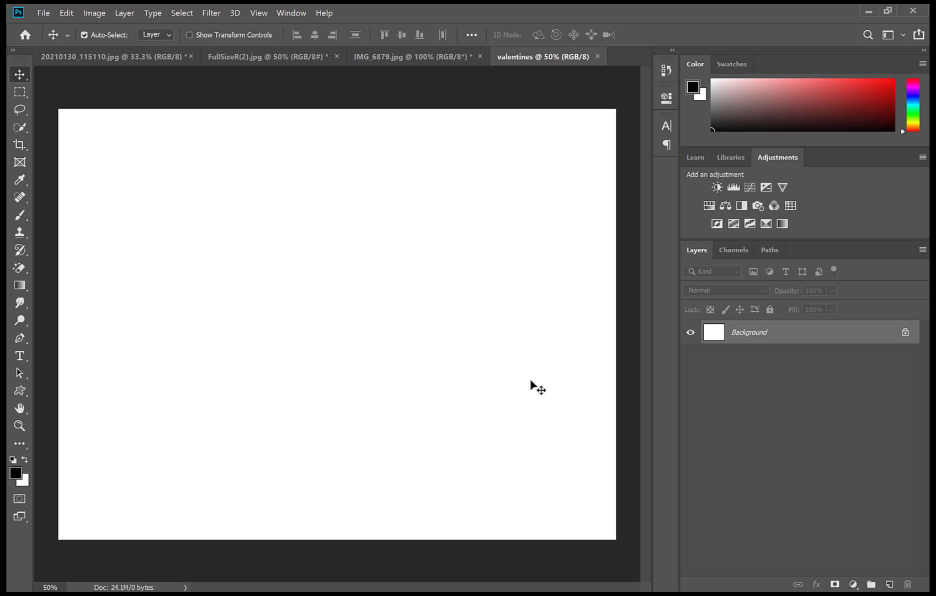
{"action": "left_click", "coordinate": [65, 13]}
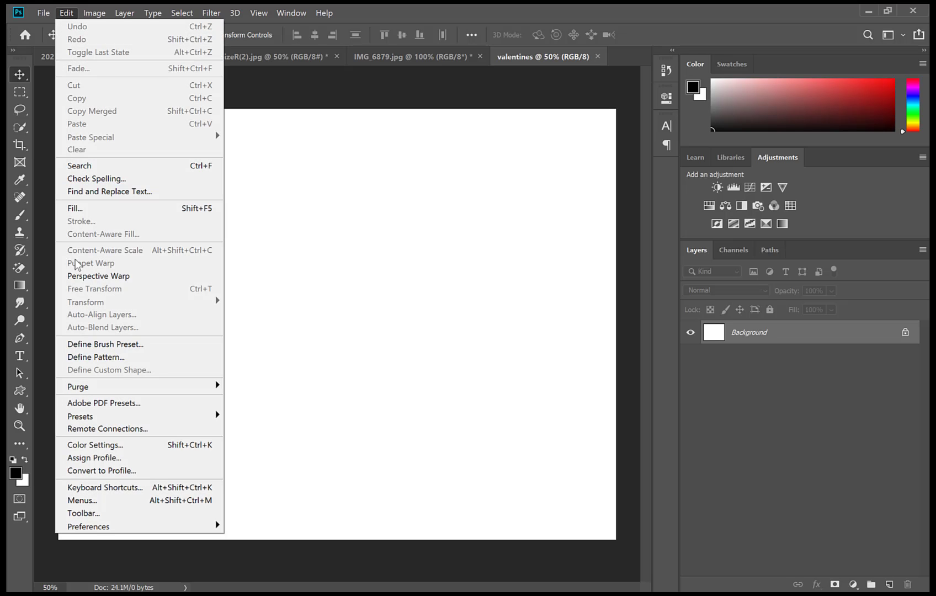
{"action": "left_click", "coordinate": [85, 213]}
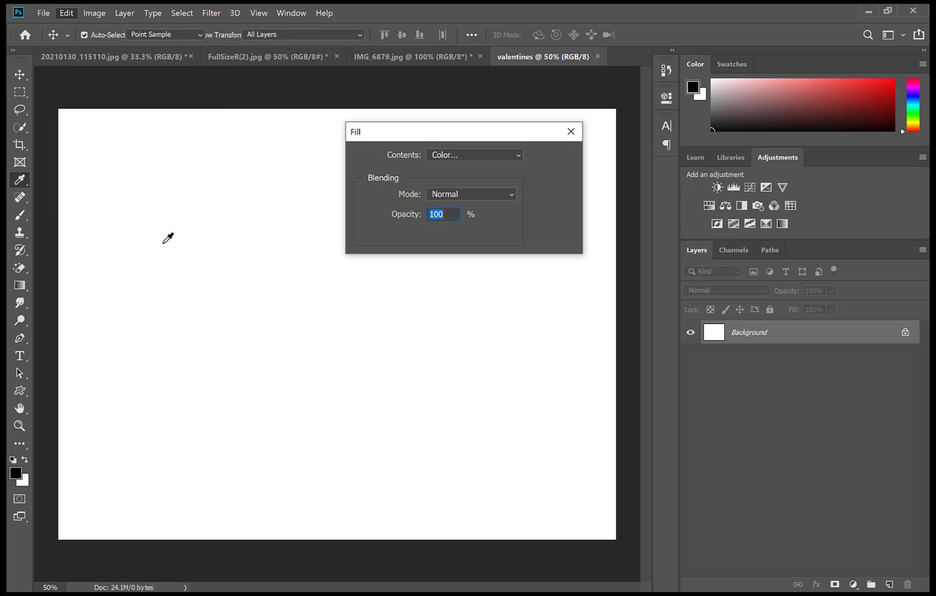
{"action": "left_click", "coordinate": [496, 156]}
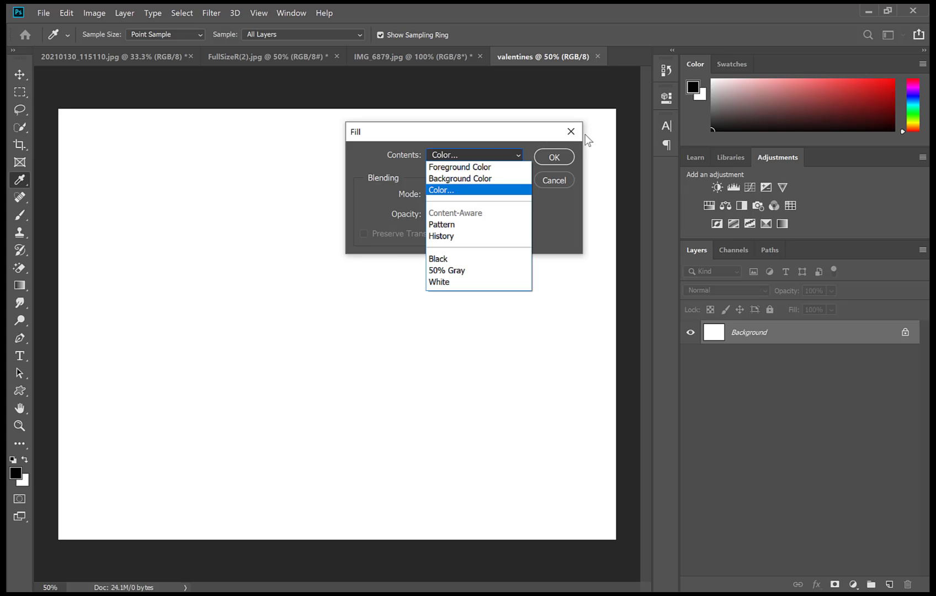
{"action": "key", "text": "Return"}
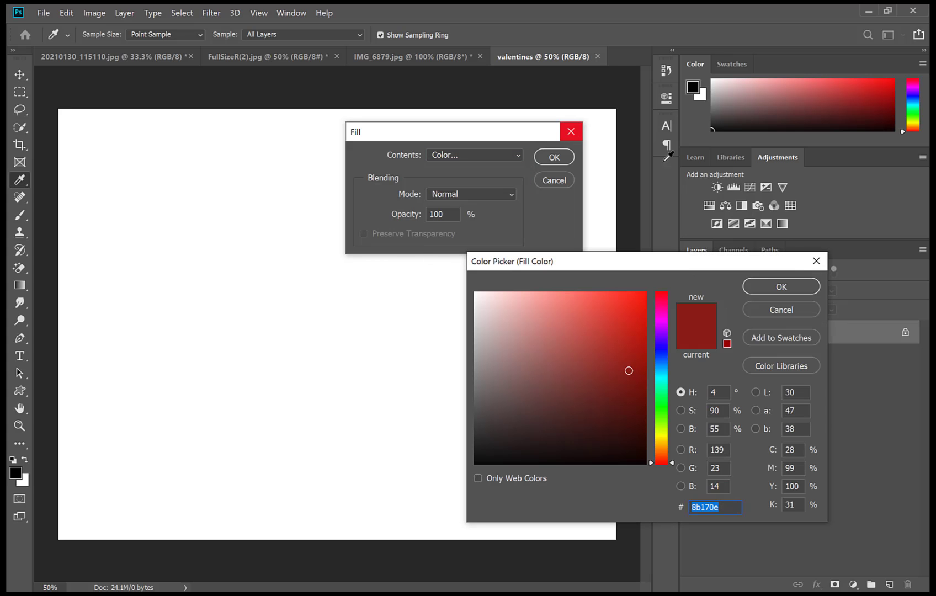
{"action": "left_click", "coordinate": [746, 311]}
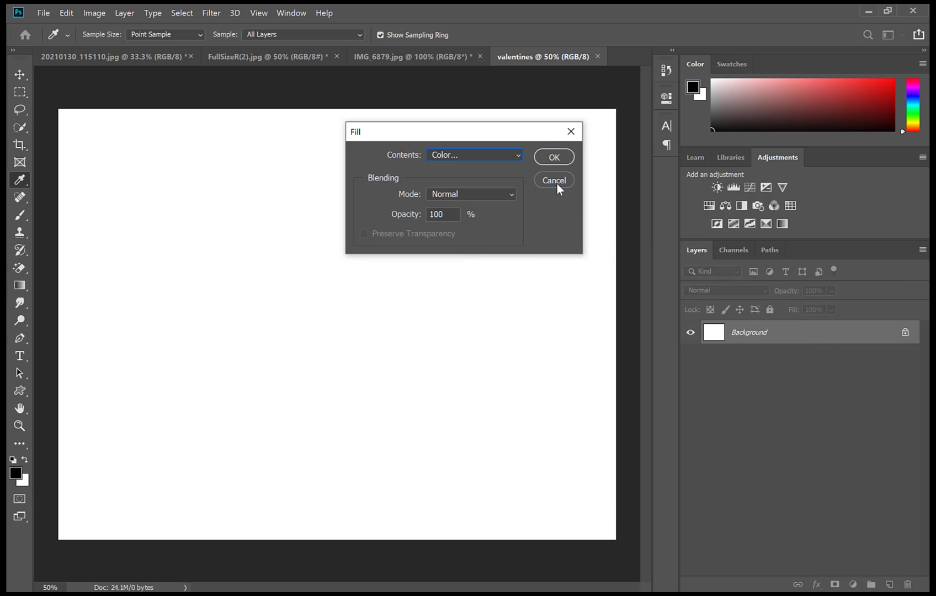
{"action": "left_click", "coordinate": [554, 181]}
{"action": "key", "text": "v"}
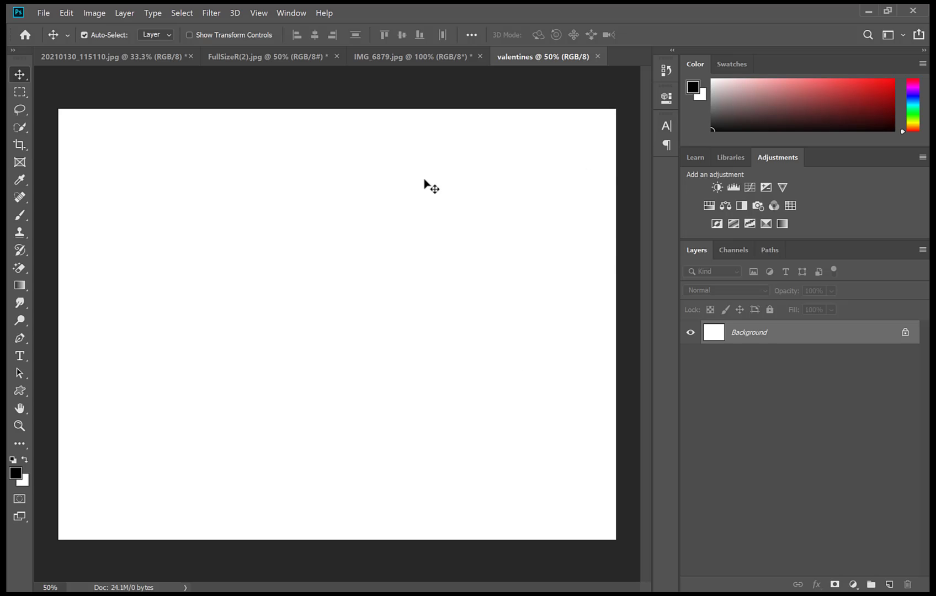
Add a Pattern fill layer with the hearts pattern above the background of the valentines document
{"action": "left_click", "coordinate": [853, 585]}
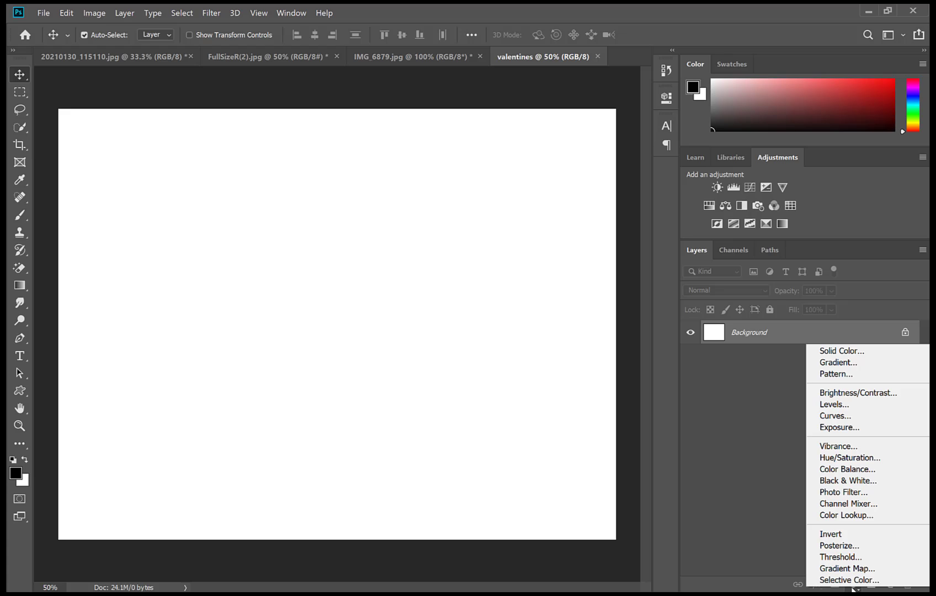
{"action": "left_click", "coordinate": [845, 375]}
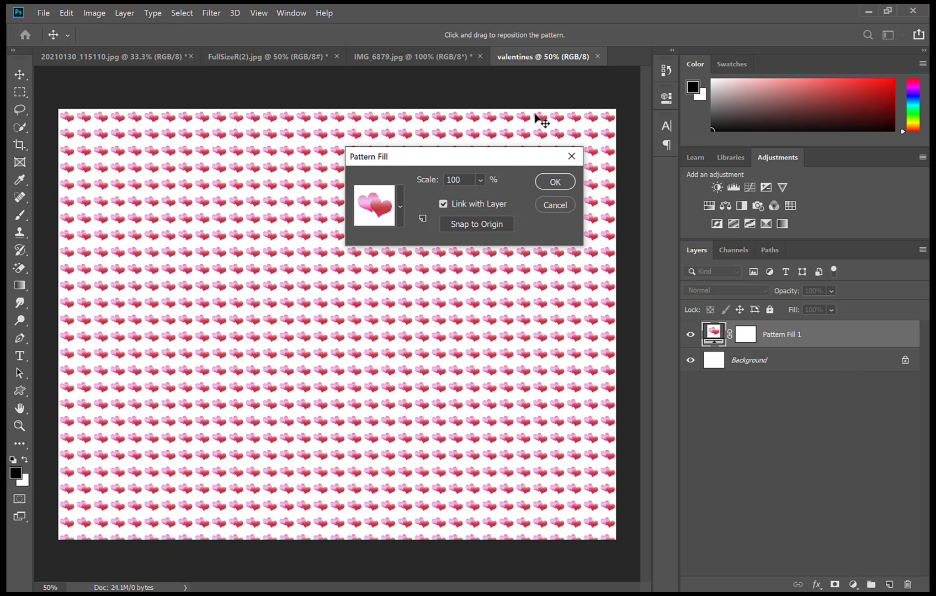
{"action": "left_click", "coordinate": [401, 209]}
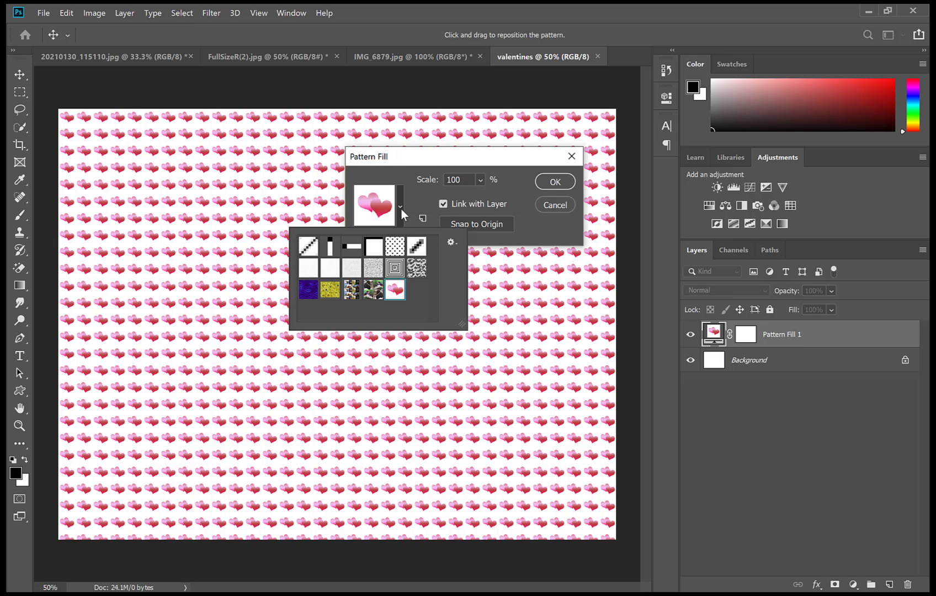
{"action": "left_click", "coordinate": [401, 208]}
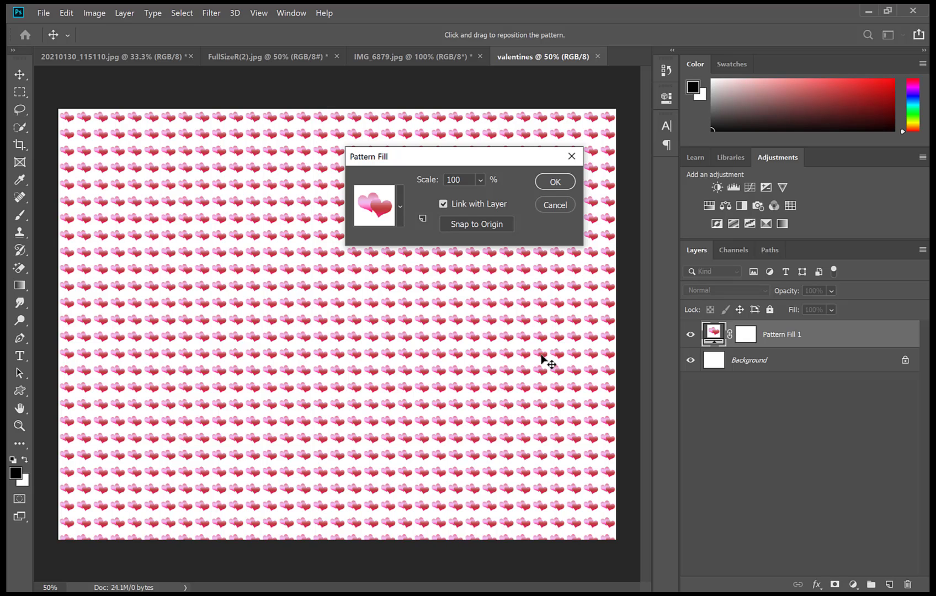
Try the heart pattern fill at scales of 385% and 200%
{"action": "left_click", "coordinate": [481, 179]}
{"action": "mouse_move", "coordinate": [485, 196]}
{"action": "left_mouse_down"}
{"action": "mouse_move", "coordinate": [529, 196]}
{"action": "mouse_move", "coordinate": [487, 196]}
{"action": "left_mouse_up"}
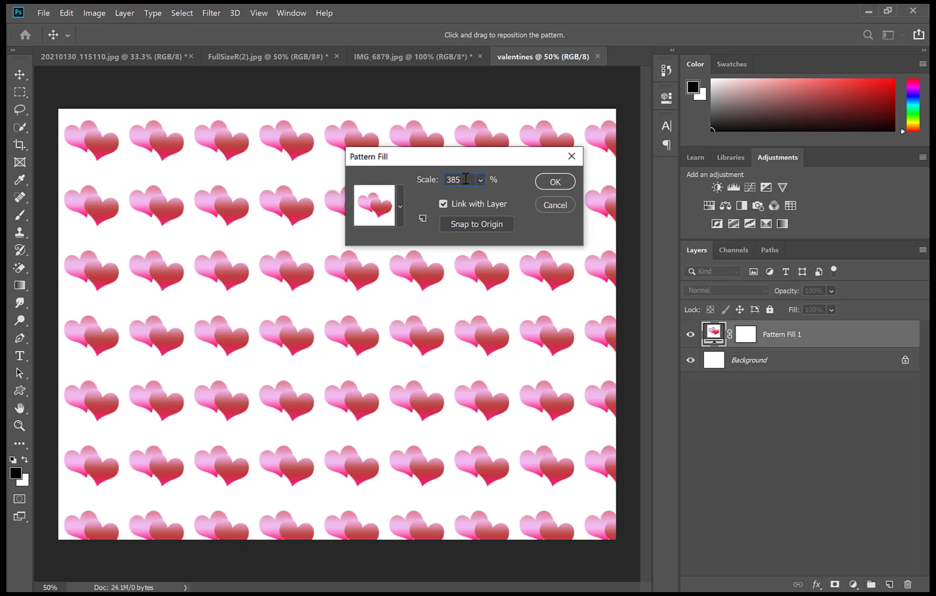
{"action": "key", "text": "BackSpace"}
{"action": "key", "text": "BackSpace"}
{"action": "key", "text": "BackSpace"}
{"action": "type", "text": "200"}
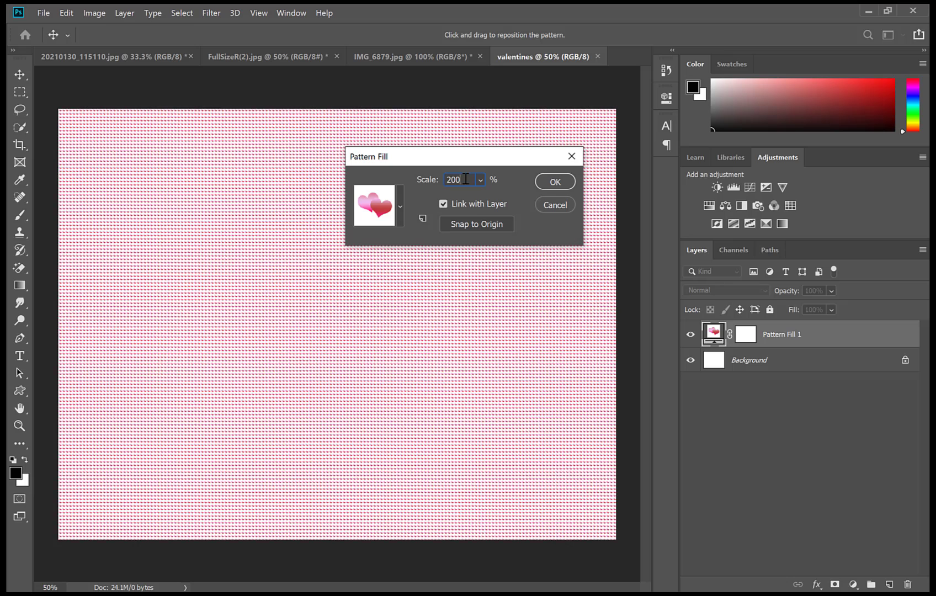
Set the heart pattern fill's scale to 150% and accept the fill
{"action": "key", "text": "BackSpace"}
{"action": "key", "text": "BackSpace"}
{"action": "key", "text": "BackSpace"}
{"action": "type", "text": "1"}
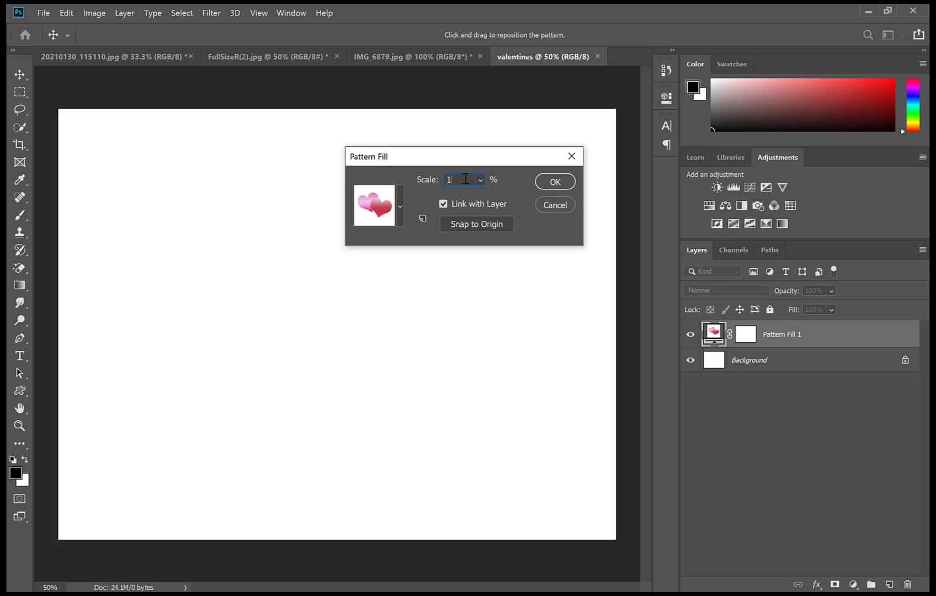
{"action": "type", "text": "50"}
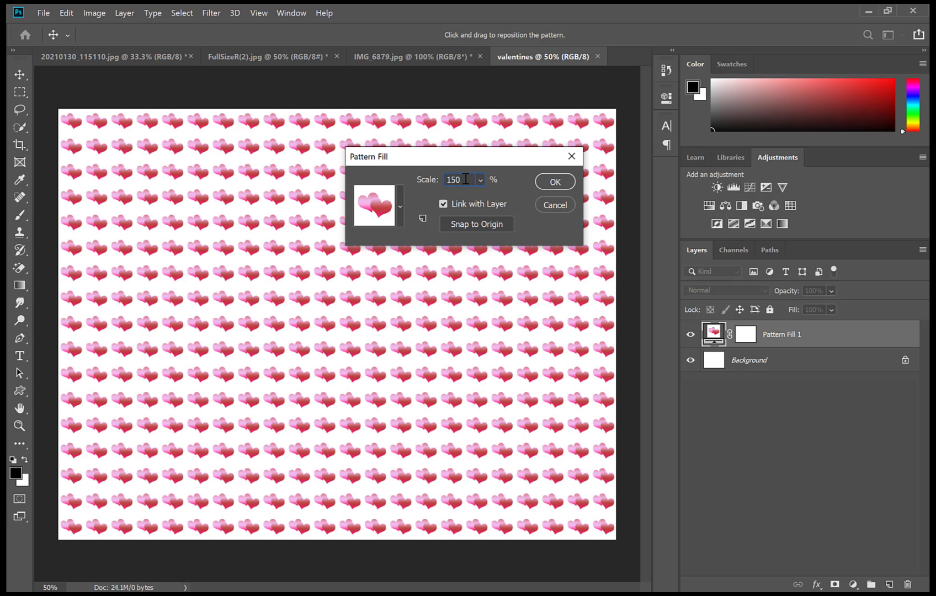
{"action": "left_click", "coordinate": [568, 183]}
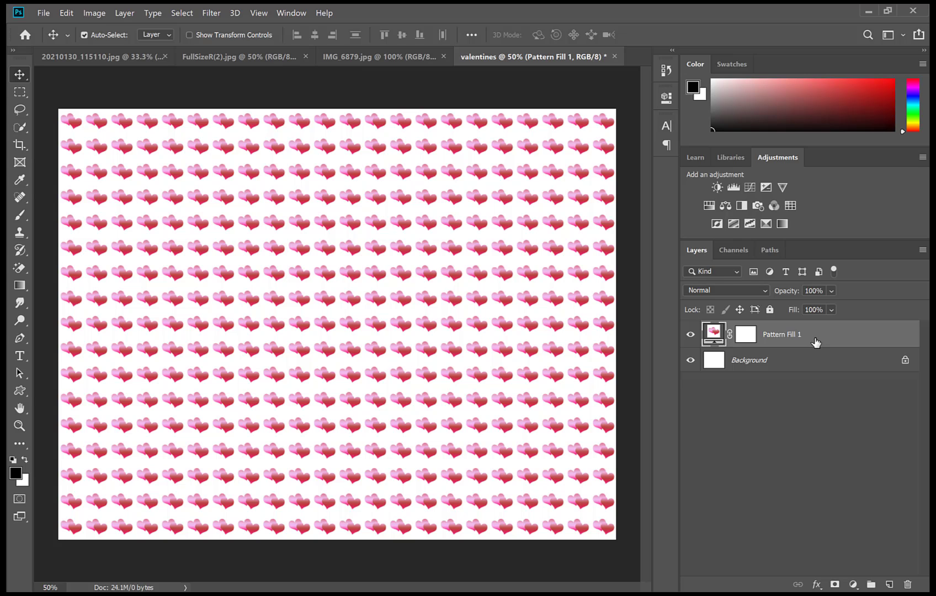
Add a Solid Color fill layer in light pink above the heart pattern layer
{"action": "left_click", "coordinate": [854, 585]}
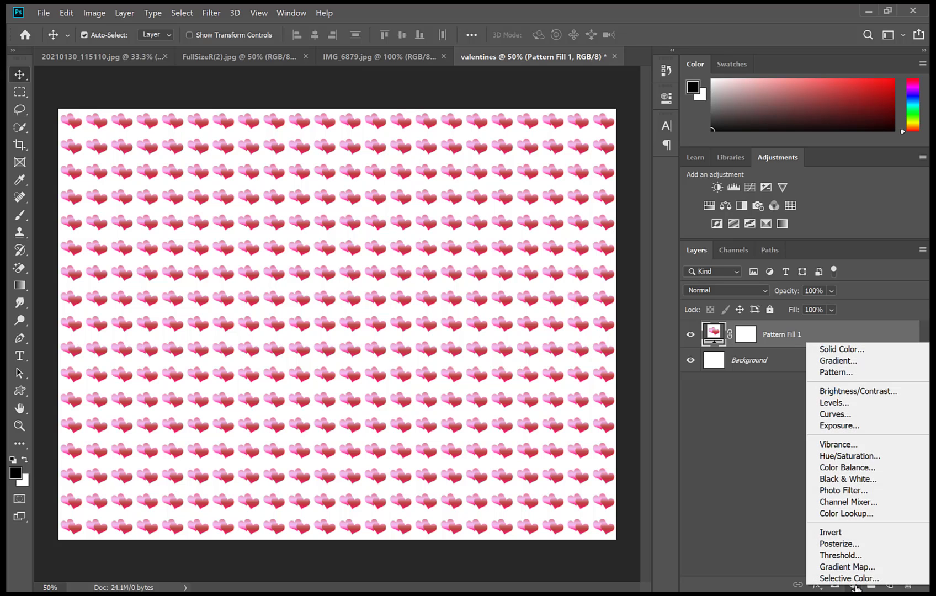
{"action": "key", "text": "Escape"}
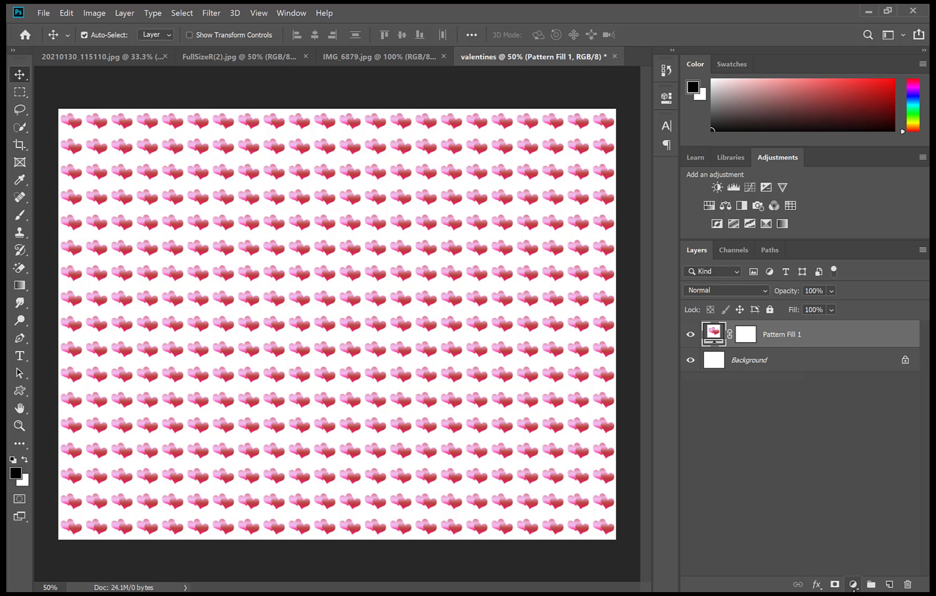
{"action": "left_click", "coordinate": [853, 586]}
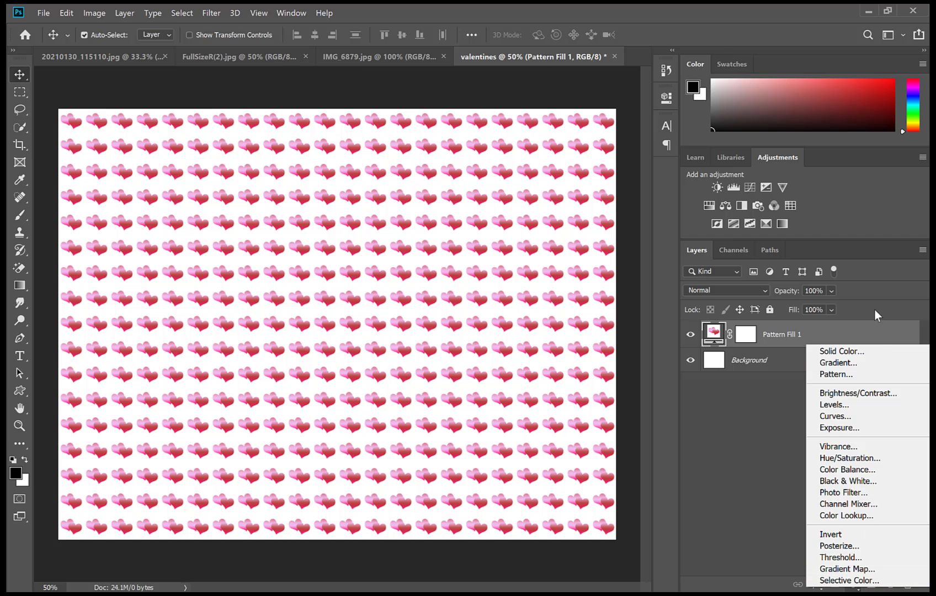
{"action": "left_click", "coordinate": [873, 351]}
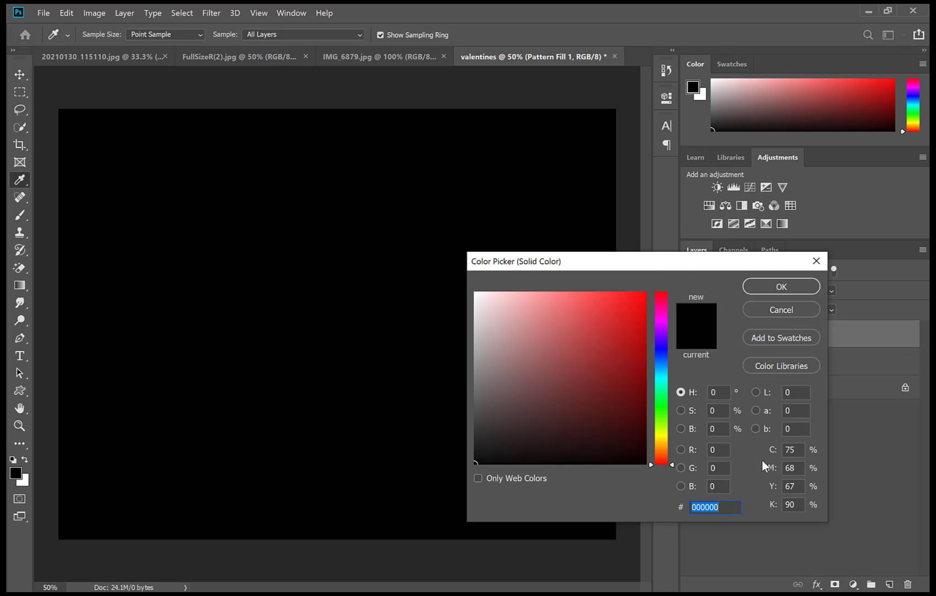
{"action": "left_click", "coordinate": [661, 331]}
{"action": "left_click", "coordinate": [663, 324]}
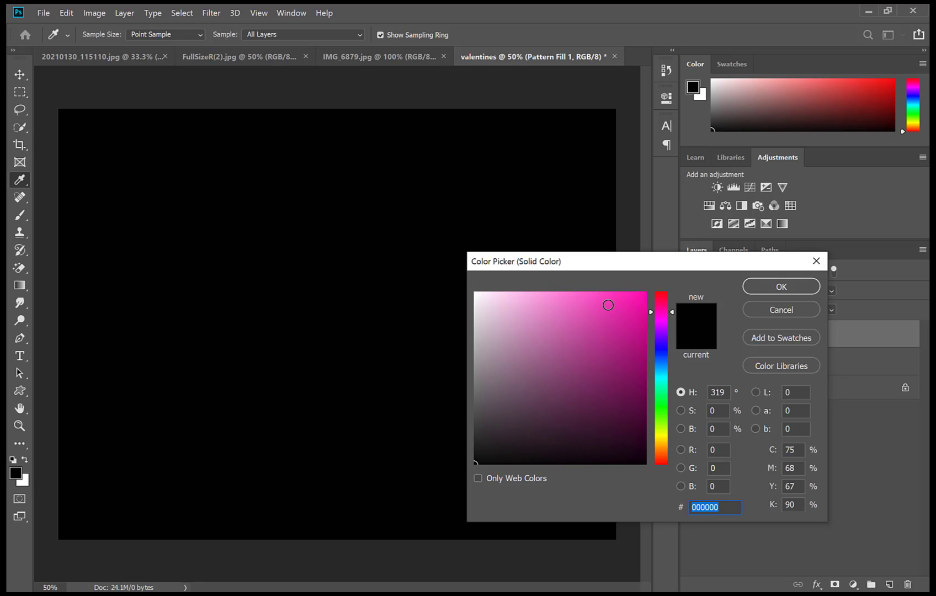
{"action": "type", "text": "eb34b1"}
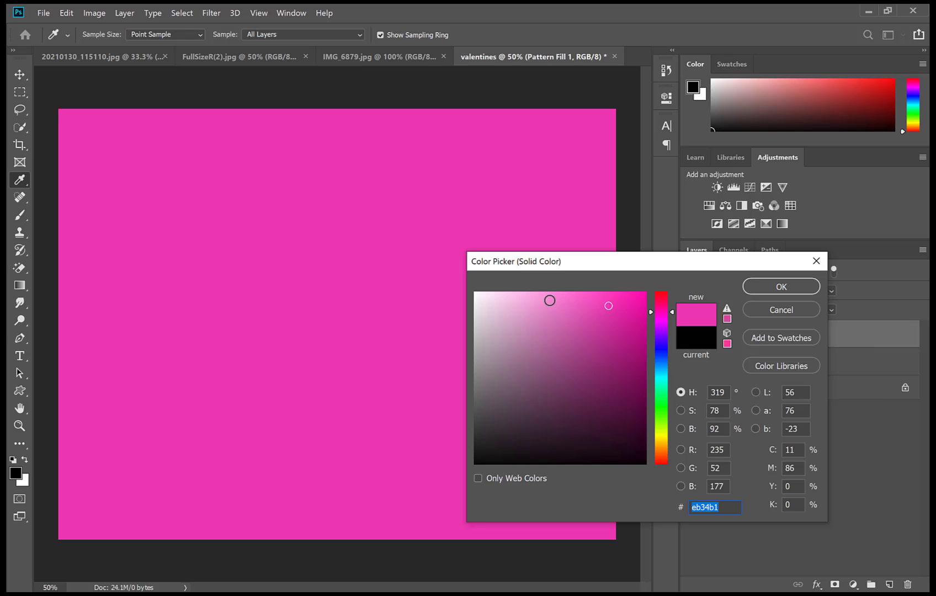
{"action": "left_click", "coordinate": [550, 301]}
{"action": "left_click", "coordinate": [759, 285]}
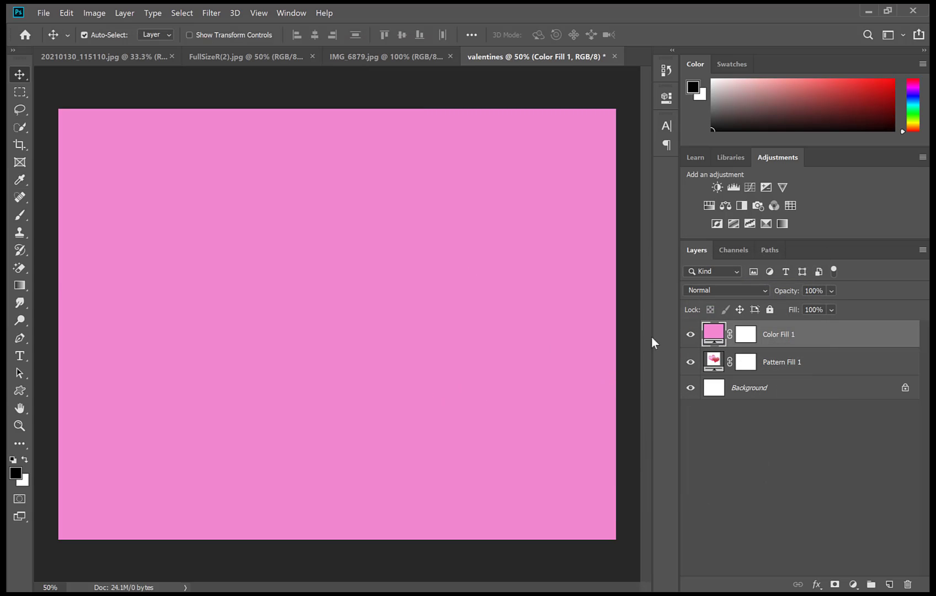
Try the Darken, Color Burn, Overlay and Linear Light blend modes on the pink color fill layer
{"action": "left_click", "coordinate": [758, 291]}
{"action": "left_click", "coordinate": [867, 267]}
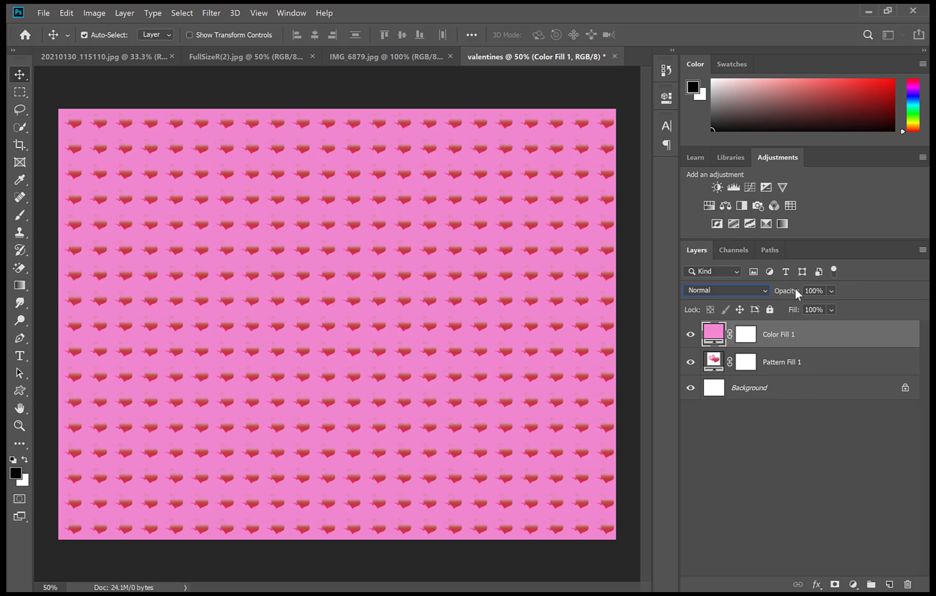
{"action": "left_click", "coordinate": [766, 294]}
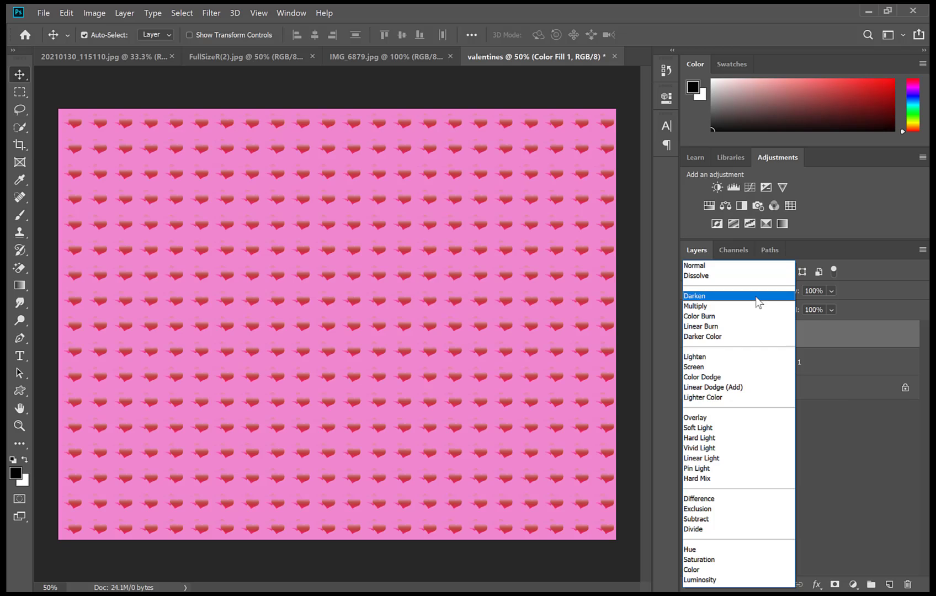
{"action": "left_click", "coordinate": [759, 301]}
{"action": "left_click", "coordinate": [765, 294]}
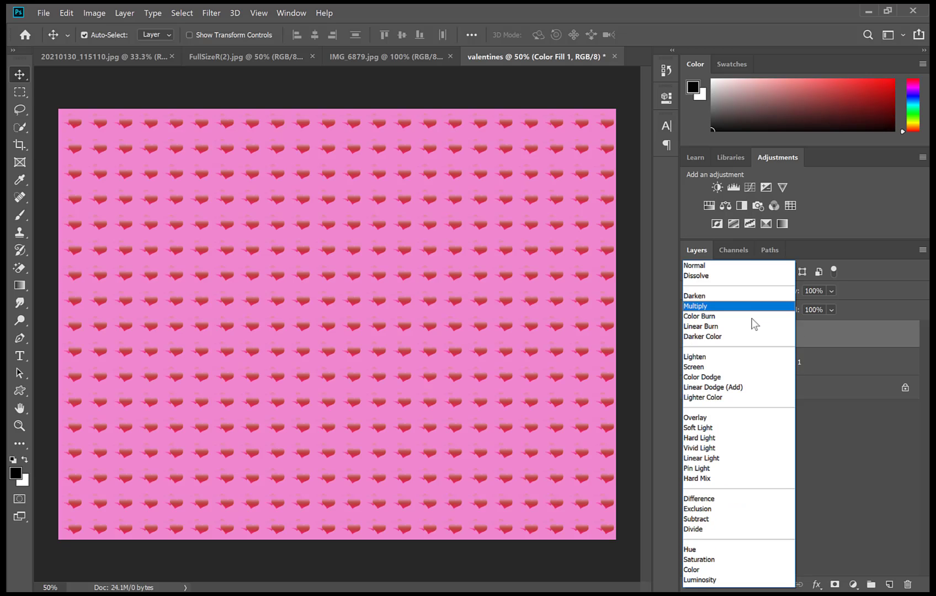
{"action": "left_click", "coordinate": [754, 317]}
{"action": "left_click", "coordinate": [760, 294]}
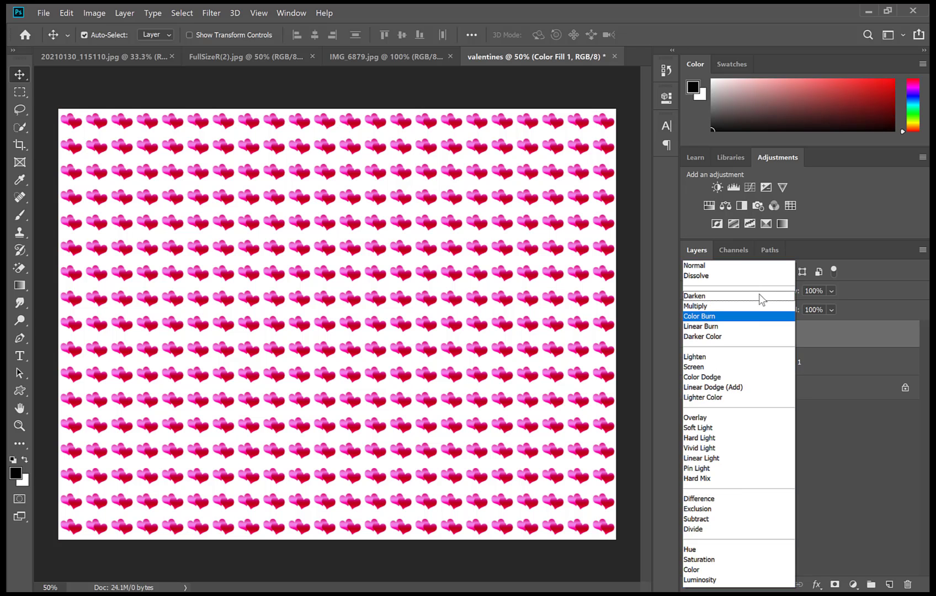
{"action": "left_click", "coordinate": [740, 423]}
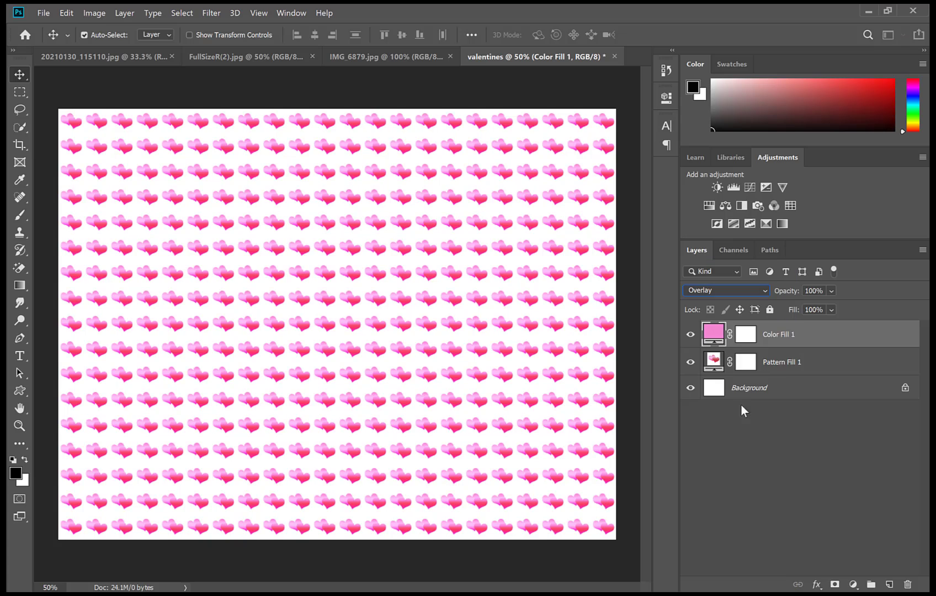
{"action": "left_click", "coordinate": [766, 291]}
{"action": "left_click", "coordinate": [749, 464]}
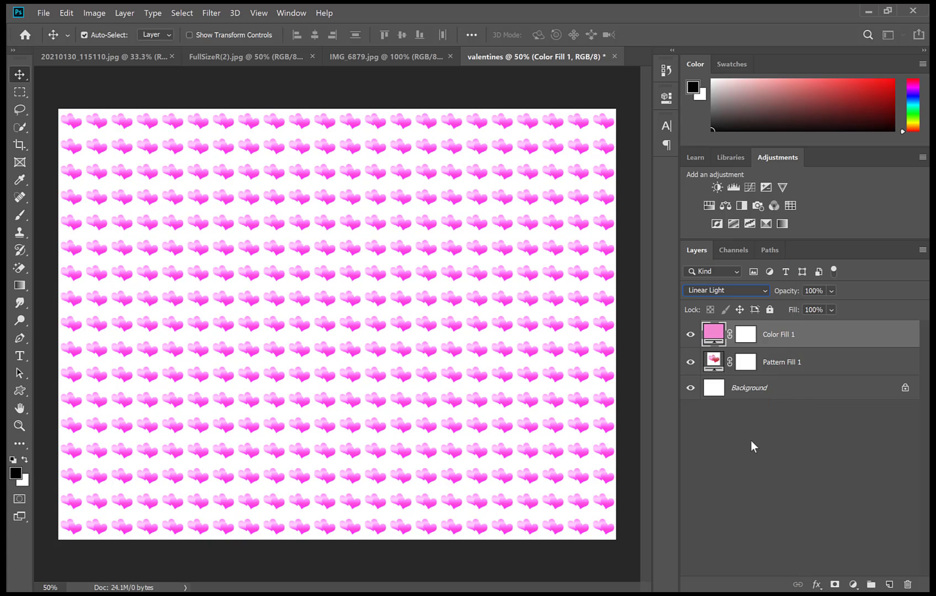
Set the pink color fill layer to the Multiply blend mode and lower its opacity to 40%
{"action": "left_click", "coordinate": [761, 291]}
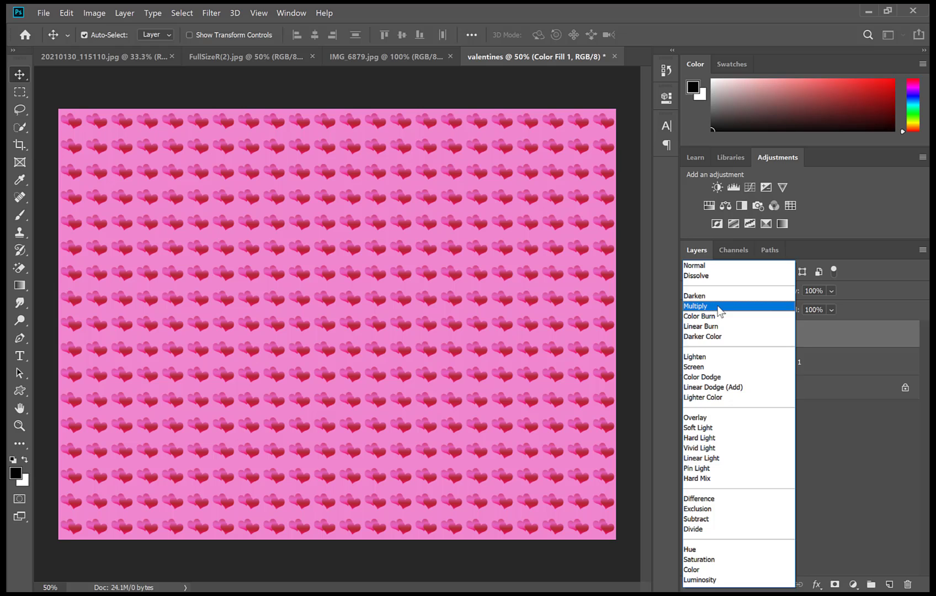
{"action": "left_click", "coordinate": [720, 309]}
{"action": "left_click", "coordinate": [830, 292]}
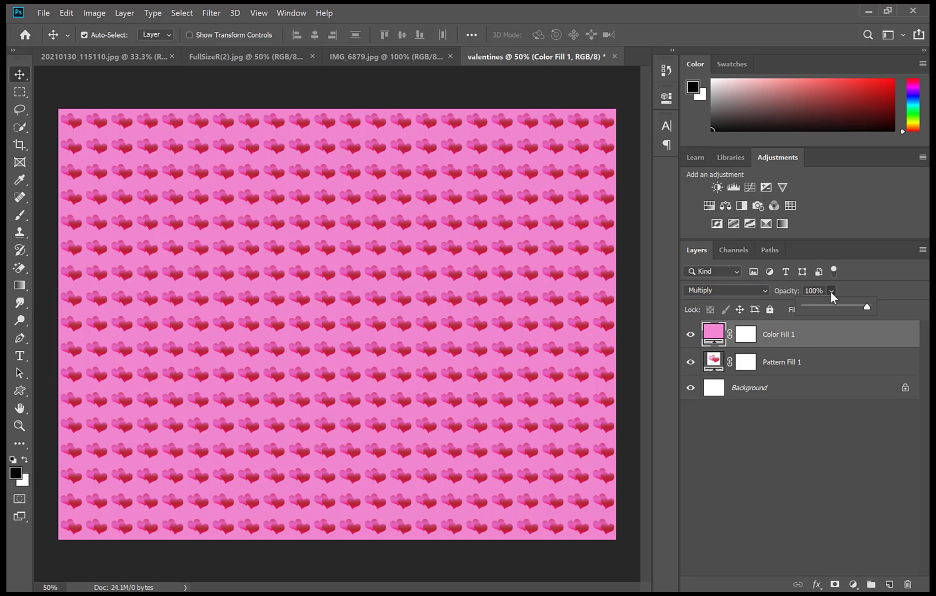
{"action": "left_click_drag", "start_coordinate": [867, 306], "coordinate": [831, 309]}
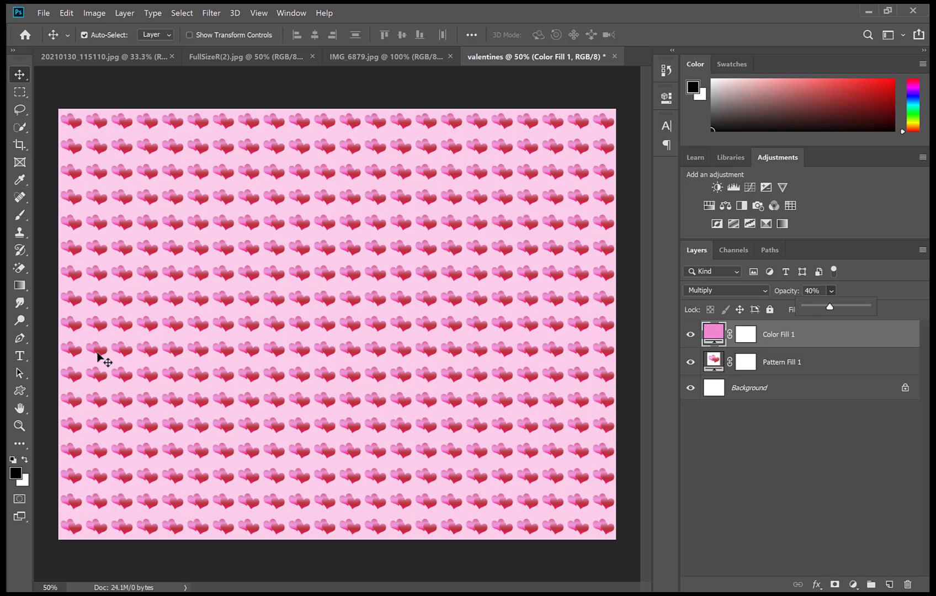
Draw a heart with the Custom Shape tool, about 2029 by 1768 px, and move it fully onto the page, left of center
{"action": "left_click", "coordinate": [19, 391]}
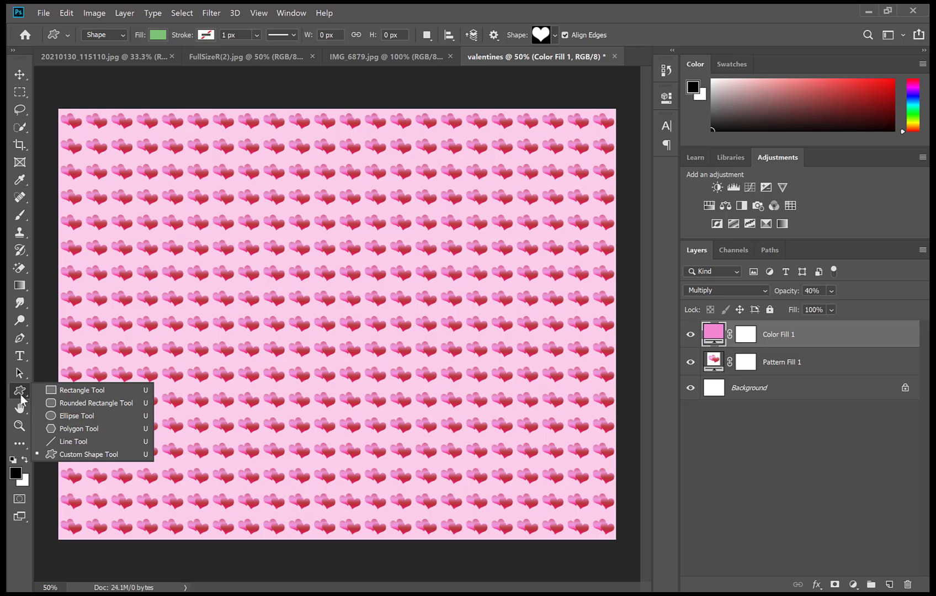
{"action": "left_click", "coordinate": [105, 454]}
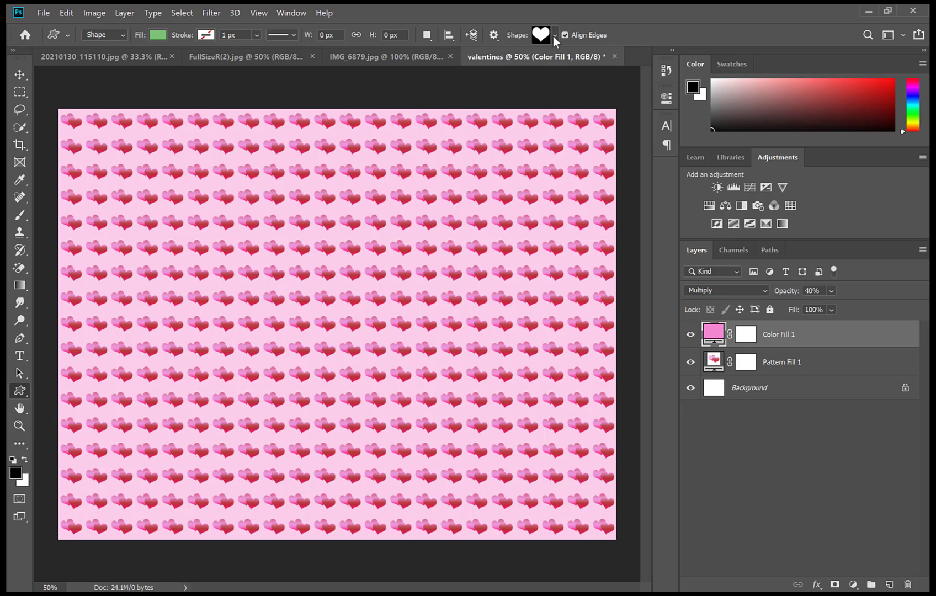
{"action": "left_click", "coordinate": [554, 35]}
{"action": "left_click", "coordinate": [553, 36]}
{"action": "key", "text": "alt"}
{"action": "left_click_drag", "start_coordinate": [143, 299], "coordinate": [393, 445]}
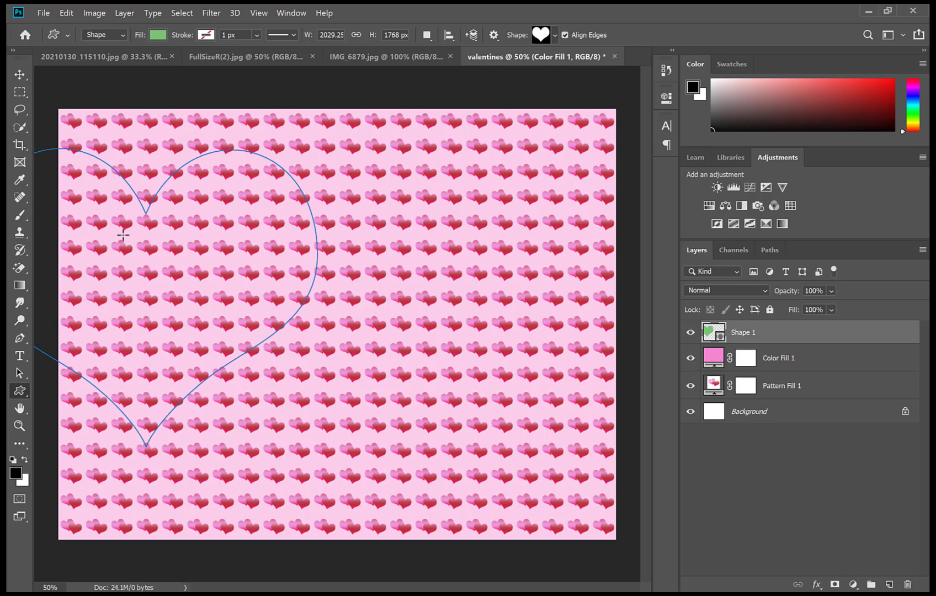
{"action": "left_click", "coordinate": [19, 74]}
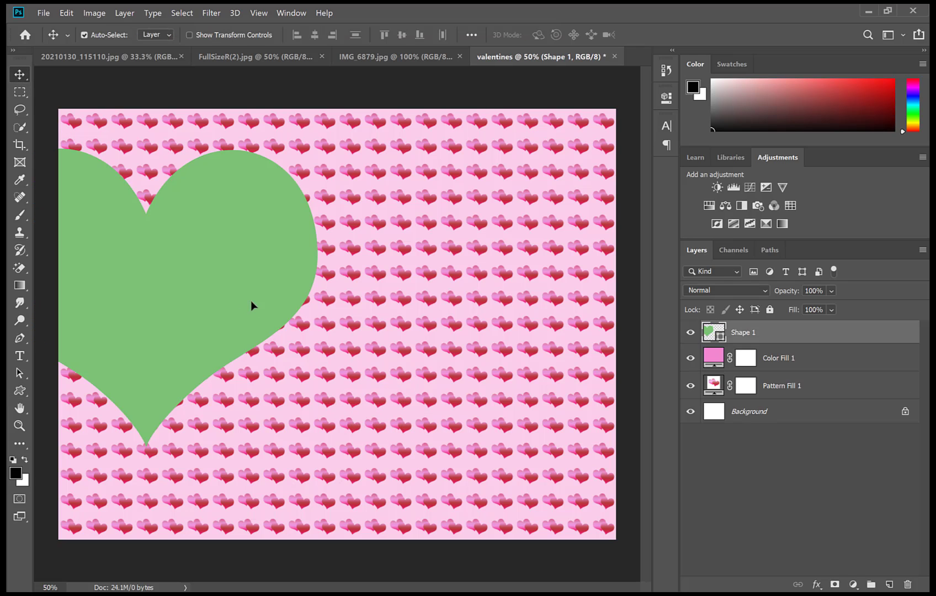
{"action": "left_click_drag", "start_coordinate": [251, 301], "coordinate": [355, 323]}
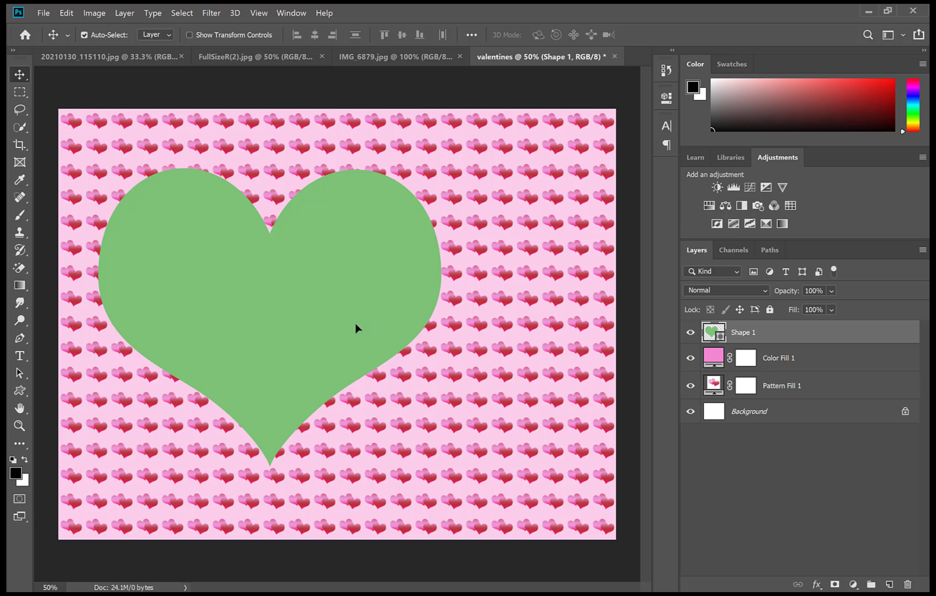
Scale the green heart to about 88.5% and tilt it about 16° counterclockwise, then shift it slightly down the page
{"action": "left_click", "coordinate": [74, 11]}
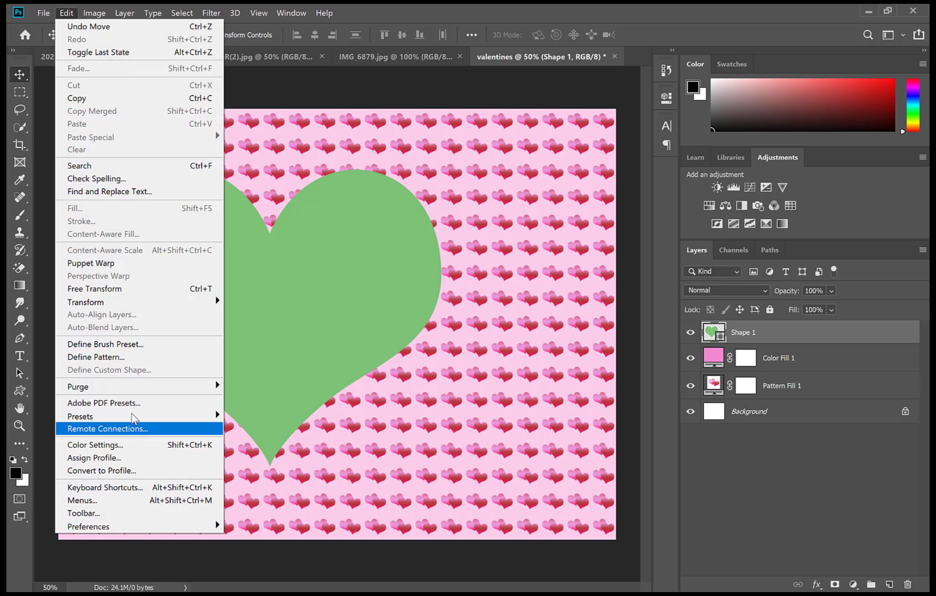
{"action": "left_click", "coordinate": [135, 289]}
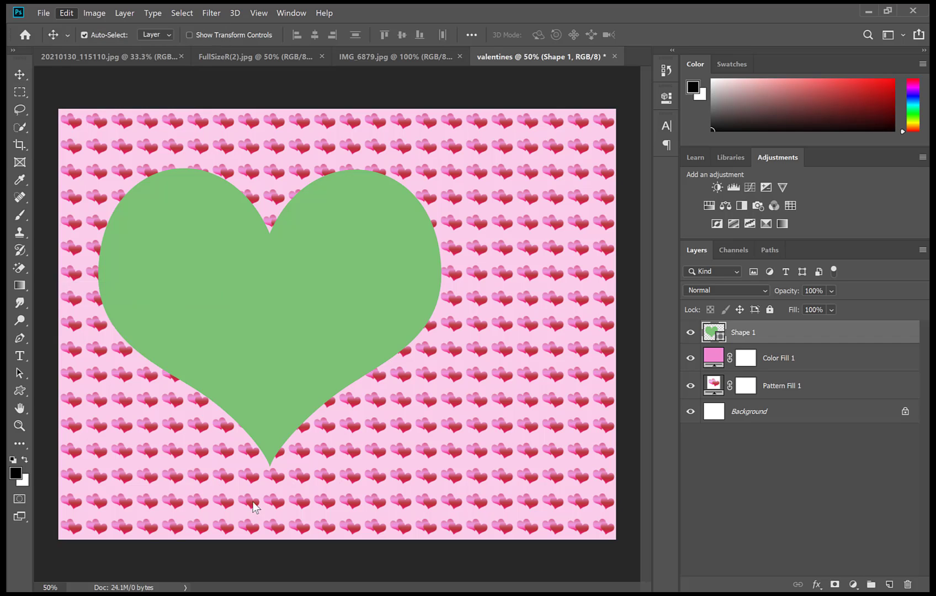
{"action": "left_click_drag", "start_coordinate": [69, 470], "coordinate": [166, 455]}
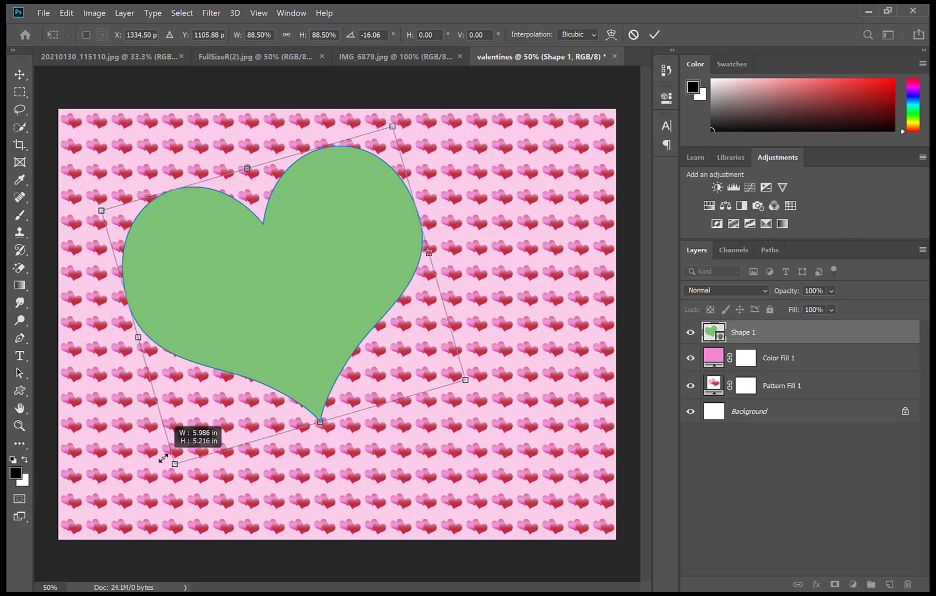
{"action": "left_click", "coordinate": [14, 80]}
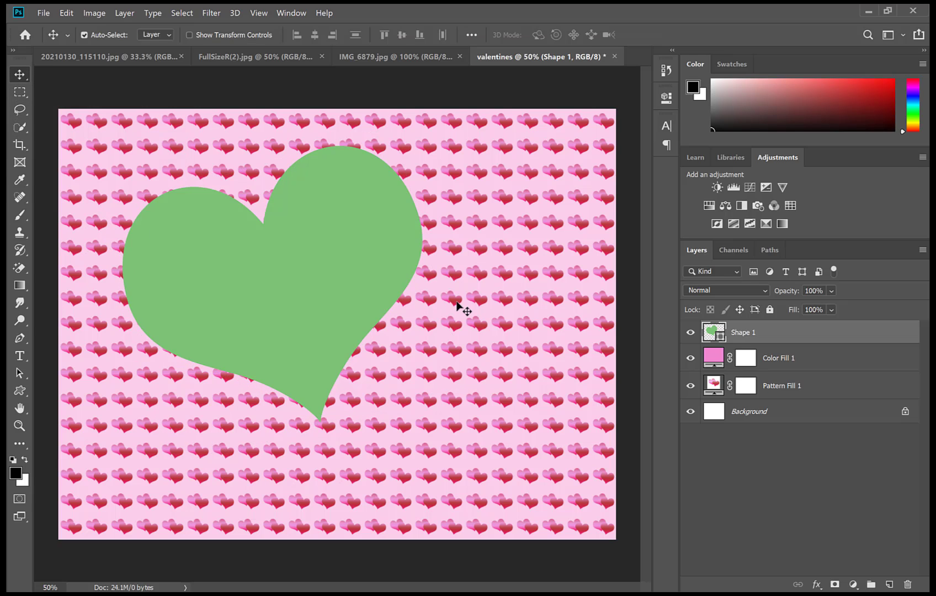
{"action": "left_click_drag", "start_coordinate": [247, 280], "coordinate": [247, 299]}
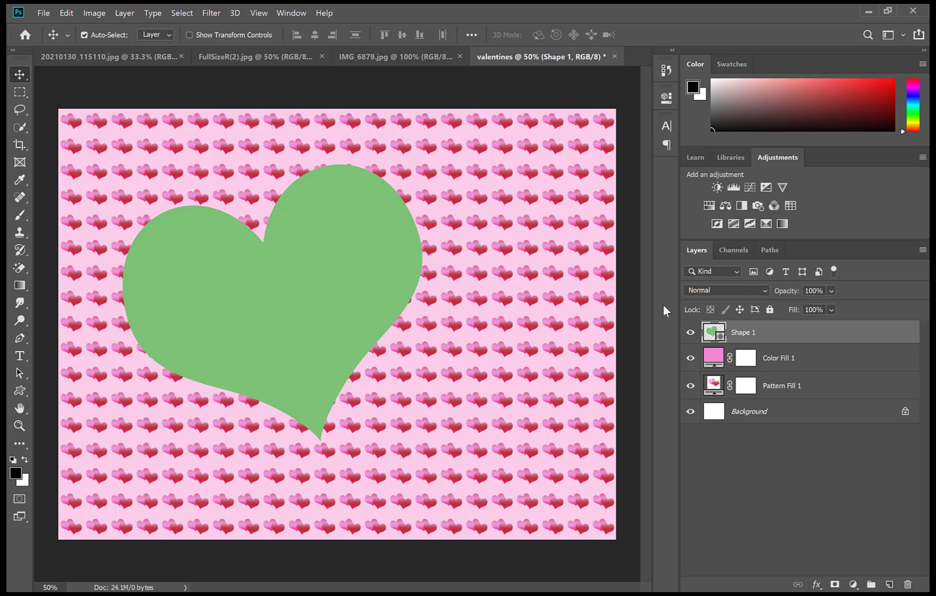
Add a Drop Shadow effect to the heart shape layer and show its settings with the heart unobstructed
{"action": "left_click", "coordinate": [818, 587]}
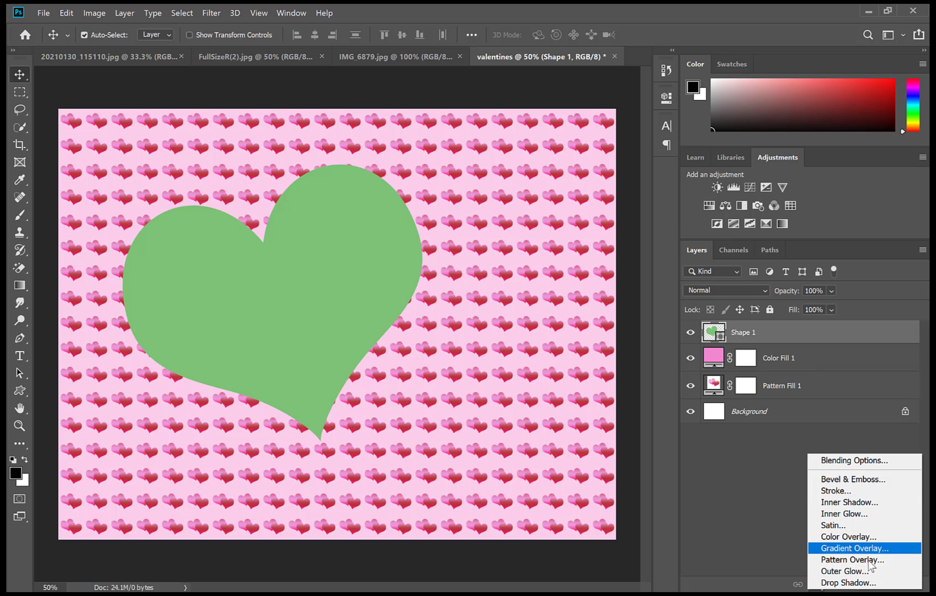
{"action": "left_click", "coordinate": [830, 336]}
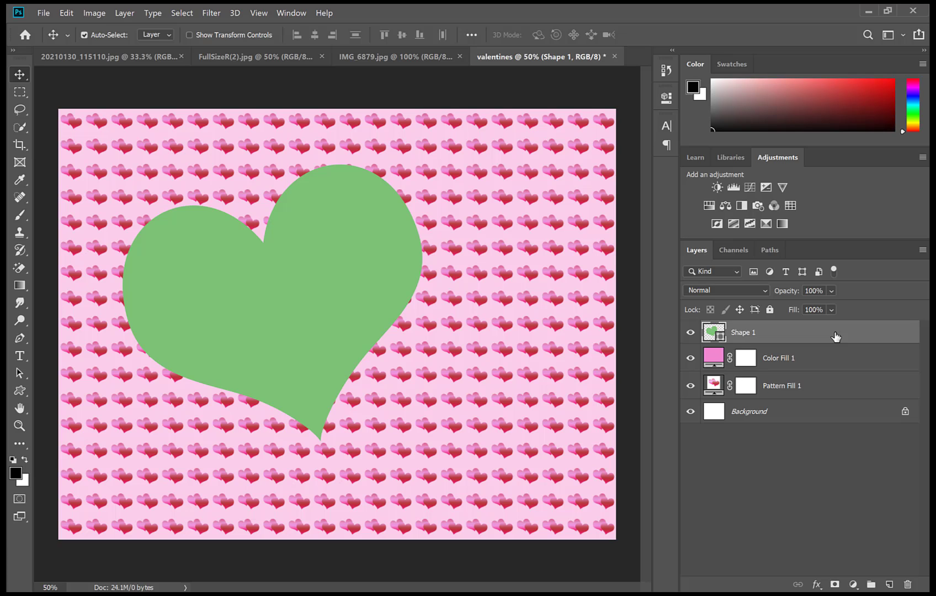
{"action": "key", "text": "h"}
{"action": "double_click", "coordinate": [806, 336]}
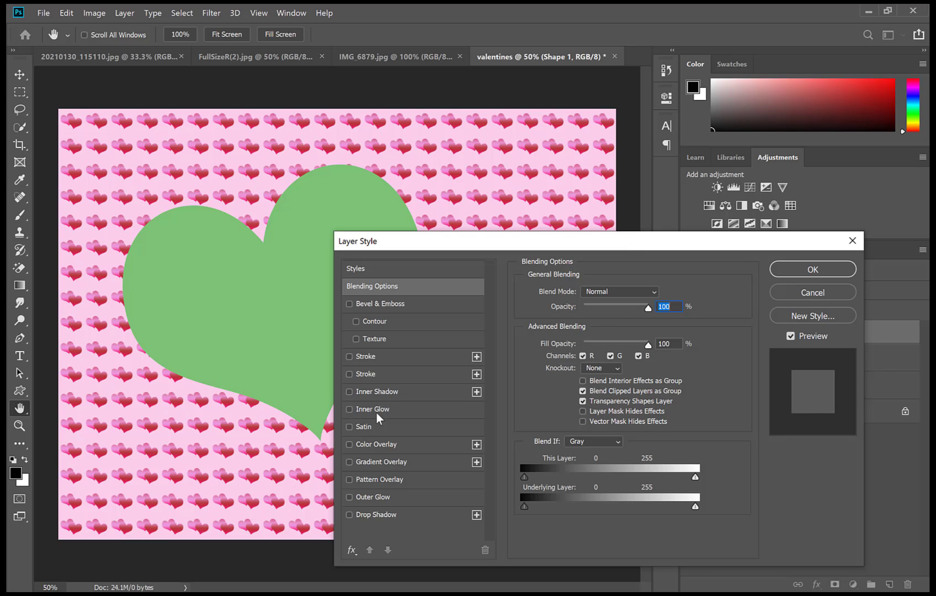
{"action": "left_click", "coordinate": [349, 516]}
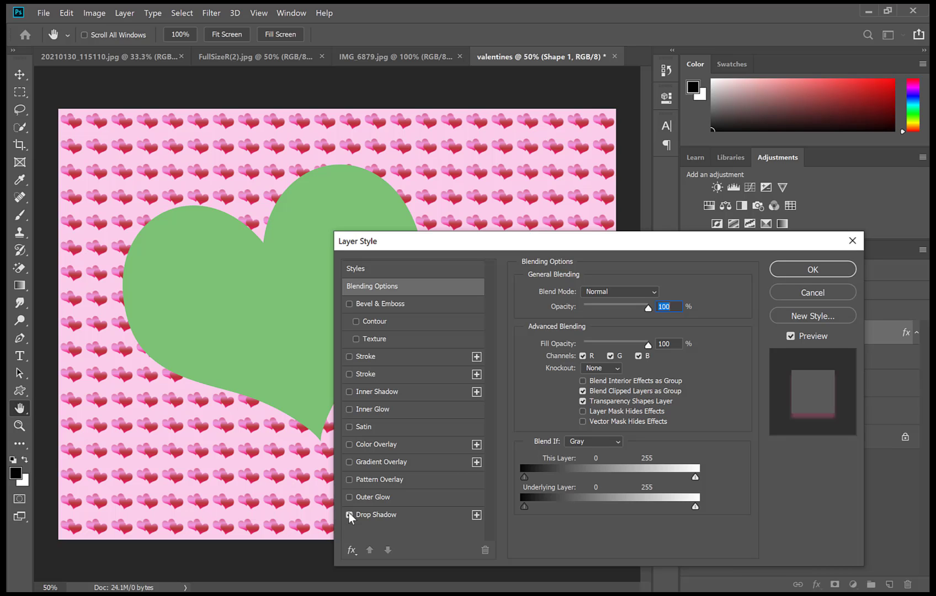
{"action": "left_click_drag", "start_coordinate": [448, 241], "coordinate": [553, 164]}
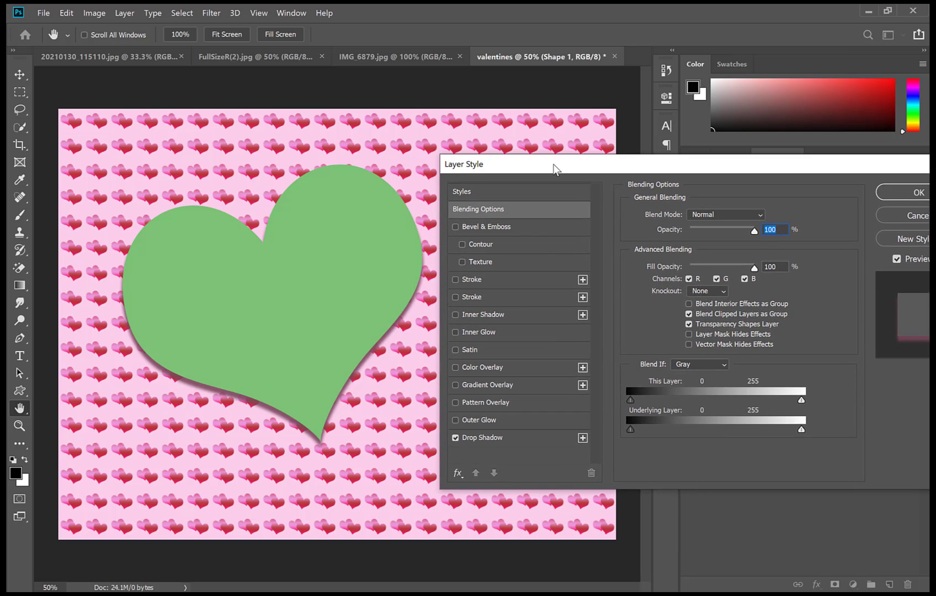
{"action": "left_click", "coordinate": [456, 438]}
{"action": "left_click", "coordinate": [505, 437]}
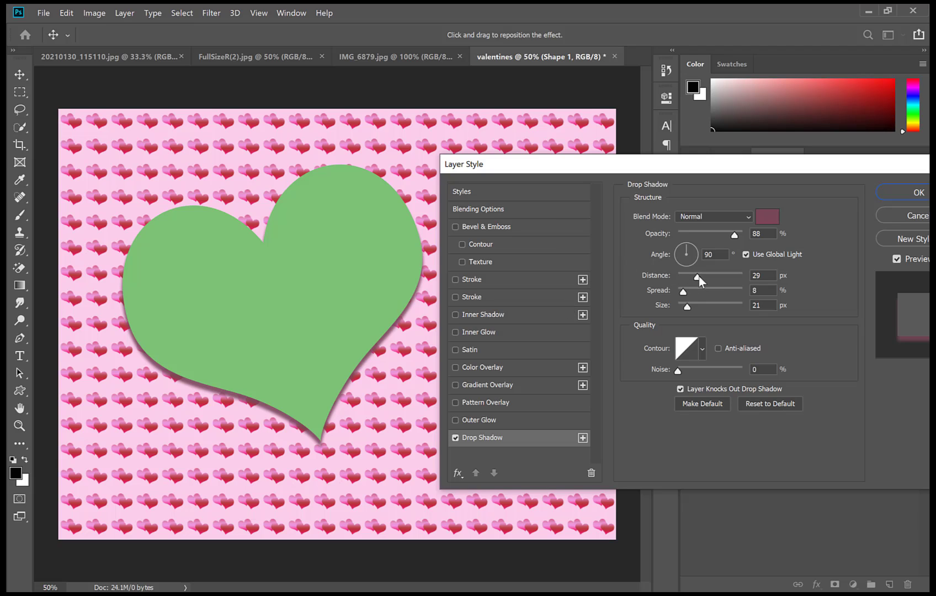
Set the heart's drop shadow distance to 55 px and size to 62 px, keeping the shadow color
{"action": "left_click_drag", "start_coordinate": [699, 276], "coordinate": [723, 272]}
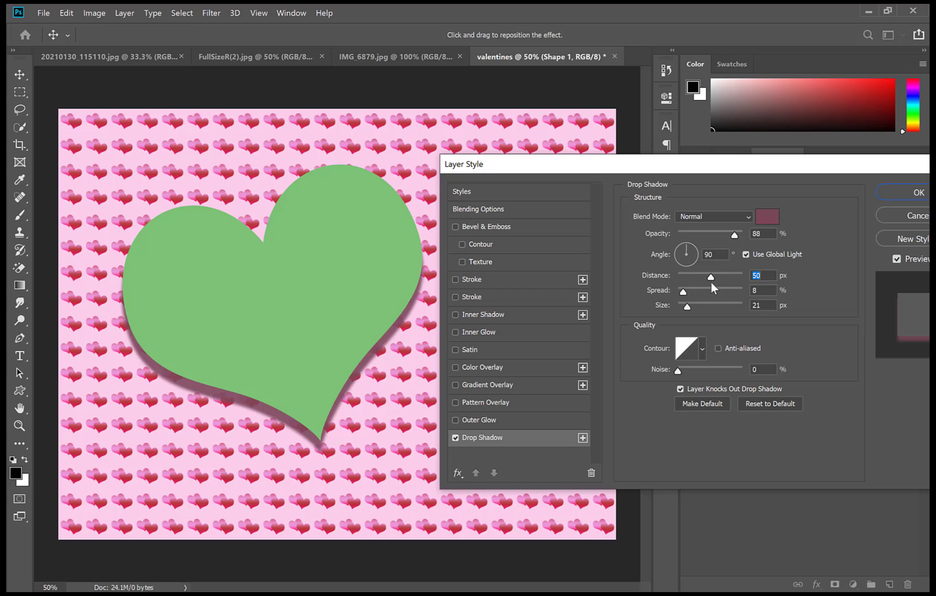
{"action": "left_click_drag", "start_coordinate": [717, 276], "coordinate": [714, 279]}
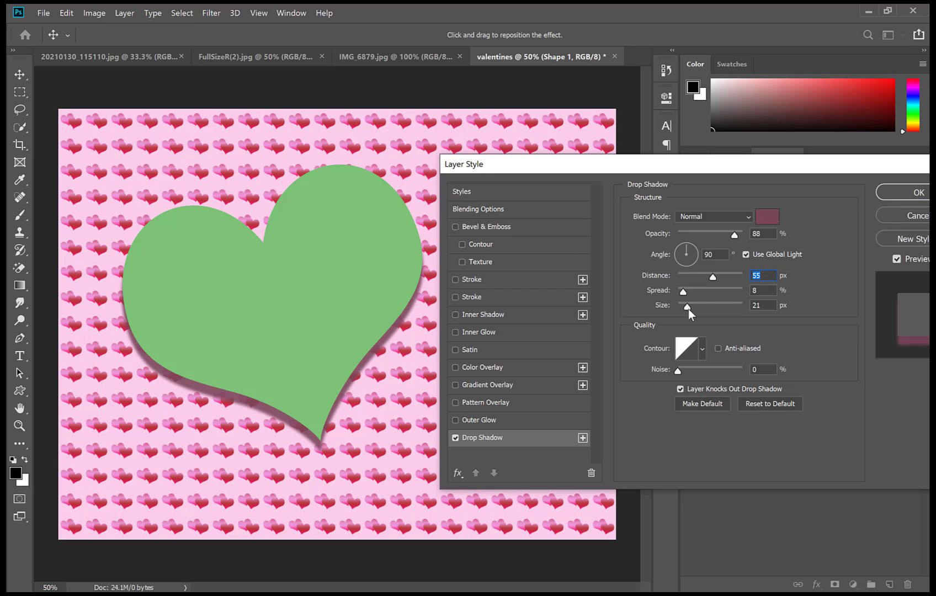
{"action": "mouse_move", "coordinate": [688, 310]}
{"action": "left_mouse_down"}
{"action": "mouse_move", "coordinate": [713, 302]}
{"action": "mouse_move", "coordinate": [698, 310]}
{"action": "left_mouse_up"}
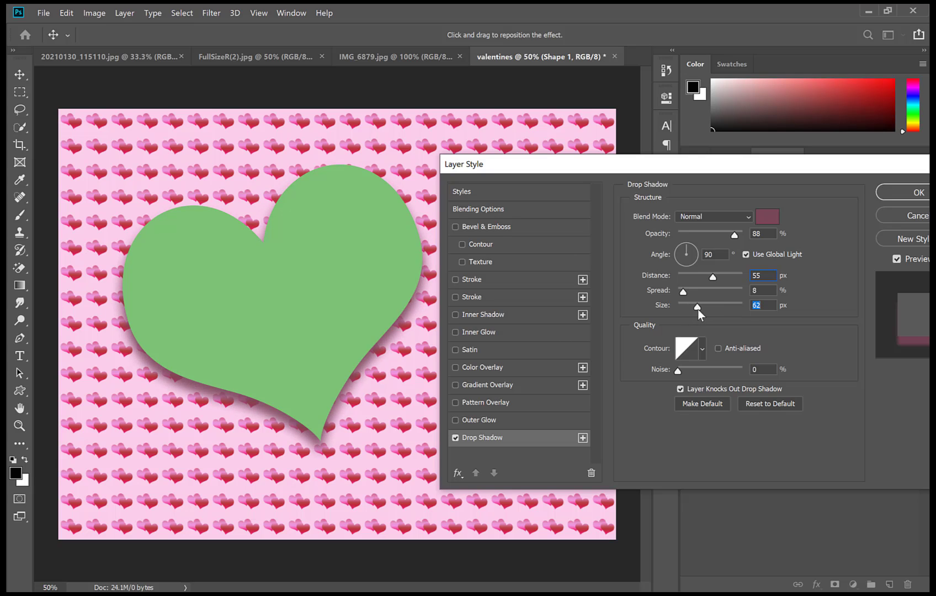
{"action": "left_click", "coordinate": [769, 218]}
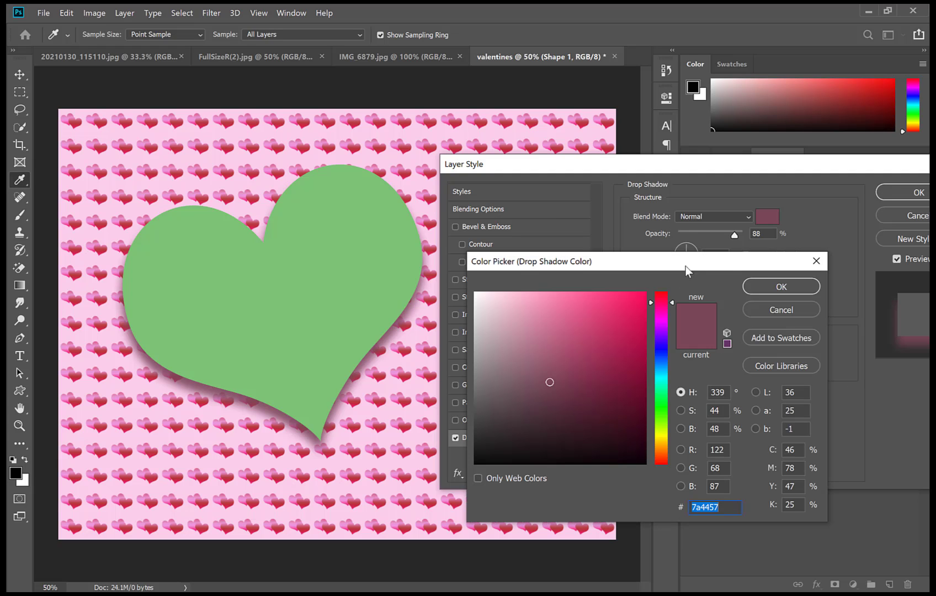
{"action": "left_click", "coordinate": [816, 262]}
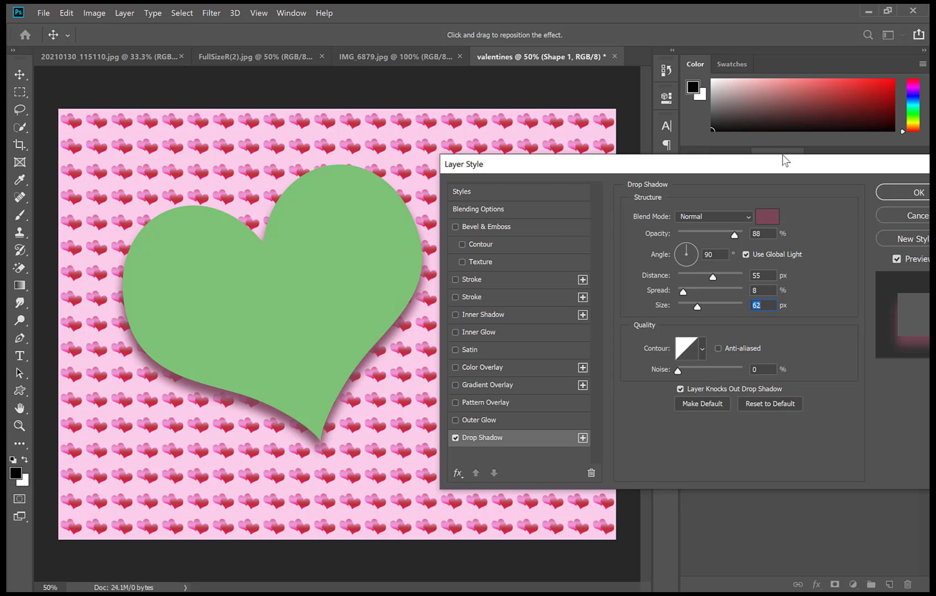
Add an outside stroke to the heart in a muted light pink based on the background color, with a size of 18 px
{"action": "left_click", "coordinate": [456, 279]}
{"action": "left_click", "coordinate": [491, 280]}
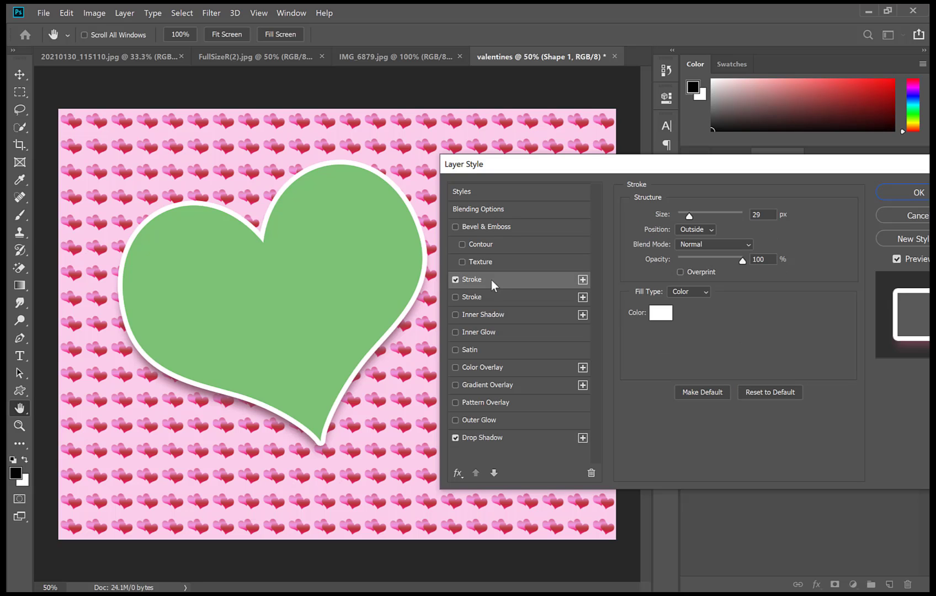
{"action": "left_click", "coordinate": [660, 313]}
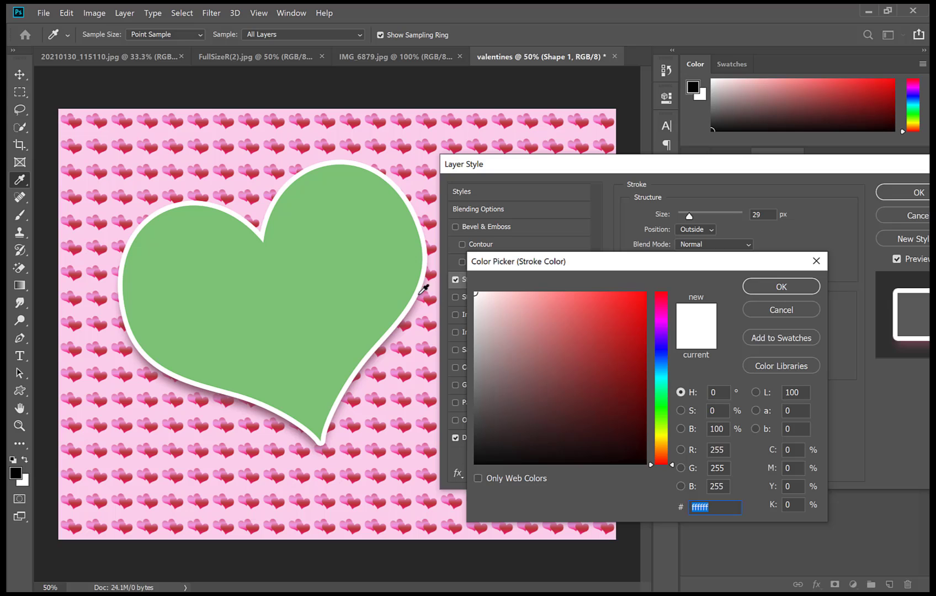
{"action": "left_click", "coordinate": [368, 155]}
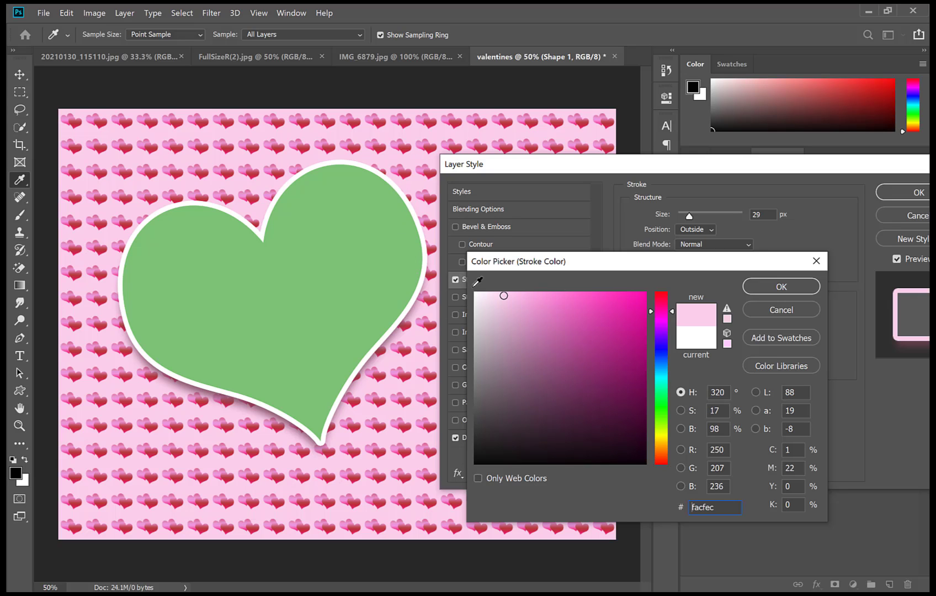
{"action": "mouse_move", "coordinate": [503, 296]}
{"action": "left_mouse_down"}
{"action": "mouse_move", "coordinate": [478, 299]}
{"action": "mouse_move", "coordinate": [490, 292]}
{"action": "mouse_move", "coordinate": [493, 315]}
{"action": "left_mouse_up"}
{"action": "key", "text": "Return"}
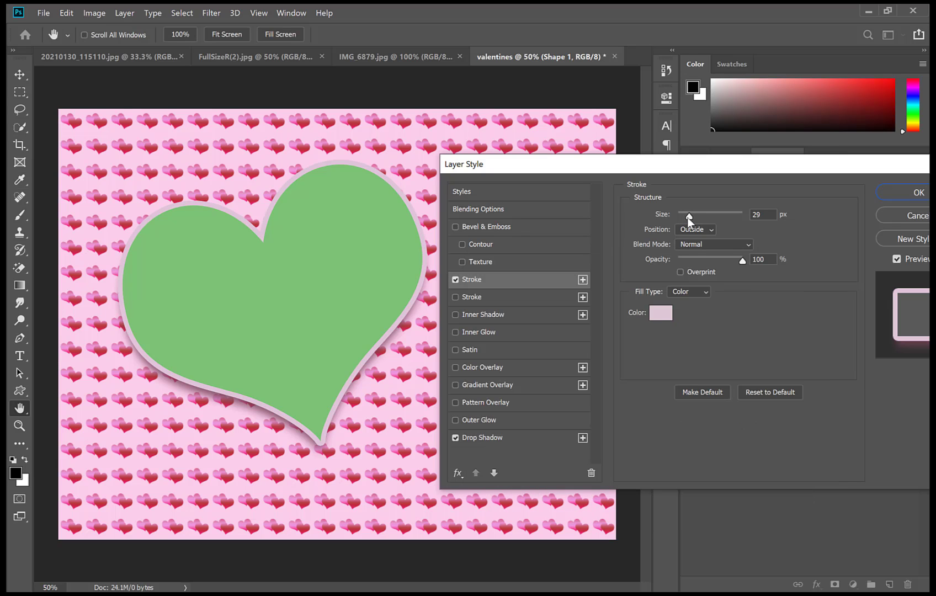
{"action": "mouse_move", "coordinate": [688, 218]}
{"action": "left_mouse_down"}
{"action": "mouse_move", "coordinate": [697, 214]}
{"action": "mouse_move", "coordinate": [688, 227]}
{"action": "left_mouse_up"}
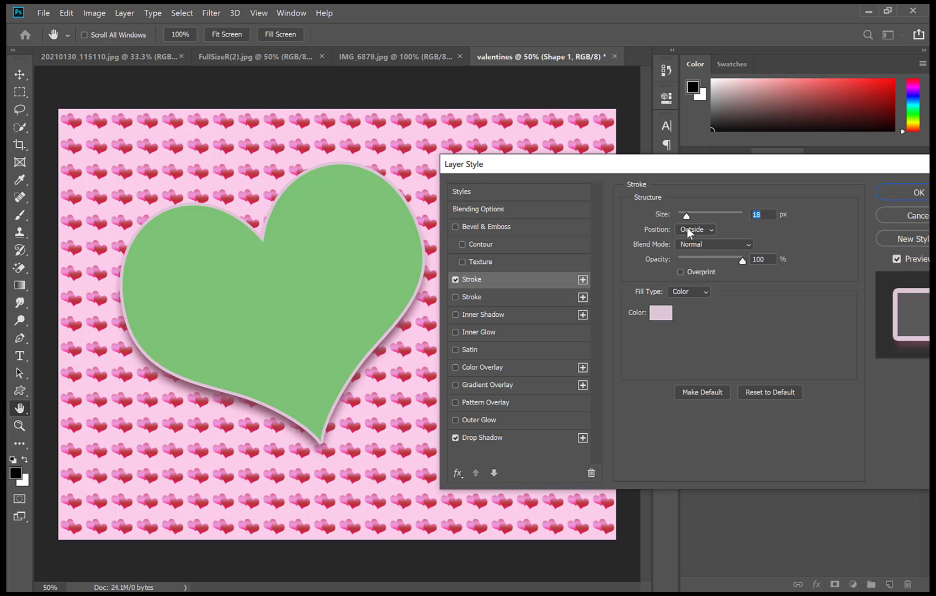
Set the heart's stroke size to 20 px and its drop shadow spread to 47%, and apply the layer style
{"action": "double_click", "coordinate": [764, 215]}
{"action": "type", "text": "20"}
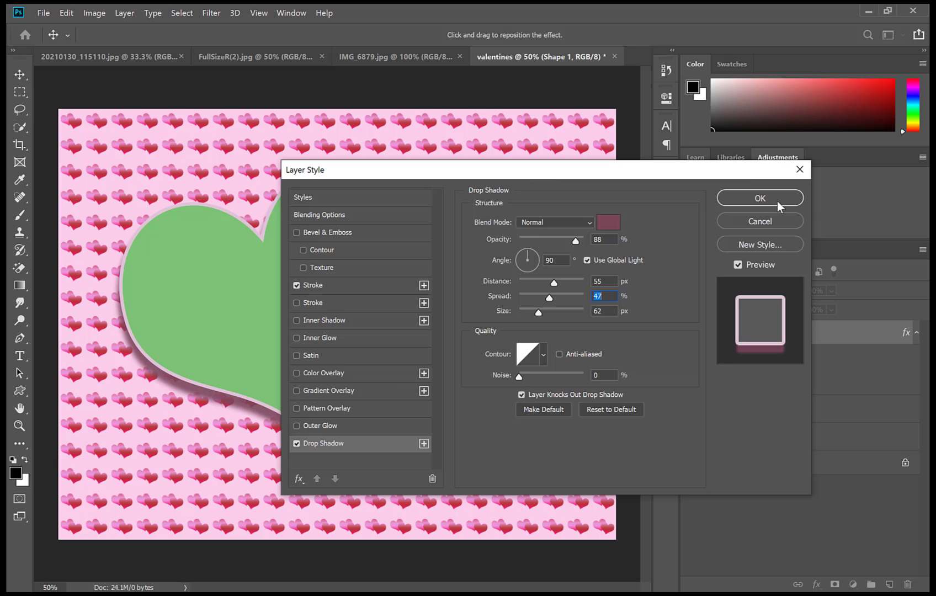
{"action": "left_click", "coordinate": [775, 201]}
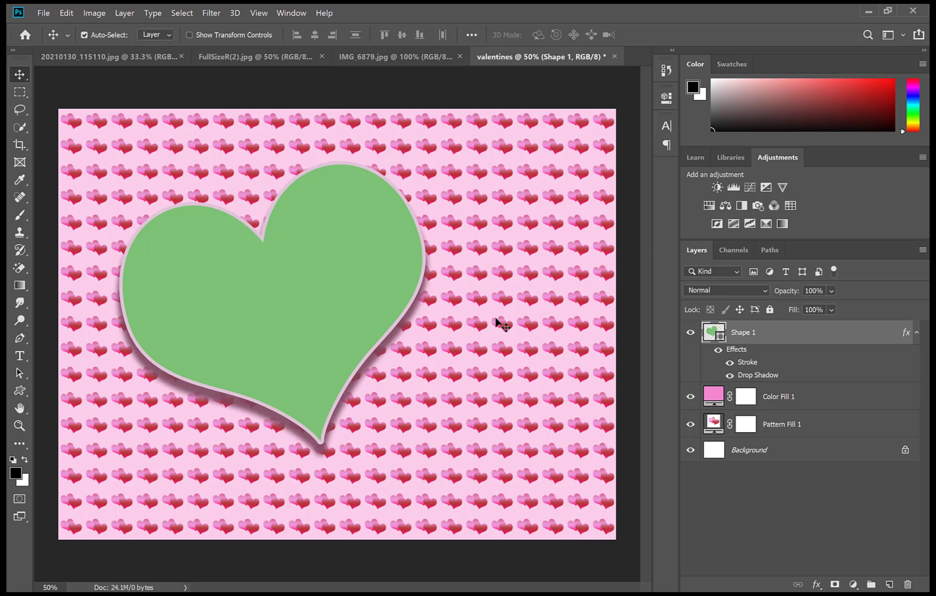
Duplicate the styled heart layer and move the copy to the right so it partly overlaps the original heart
{"action": "key", "text": "ctrl+j"}
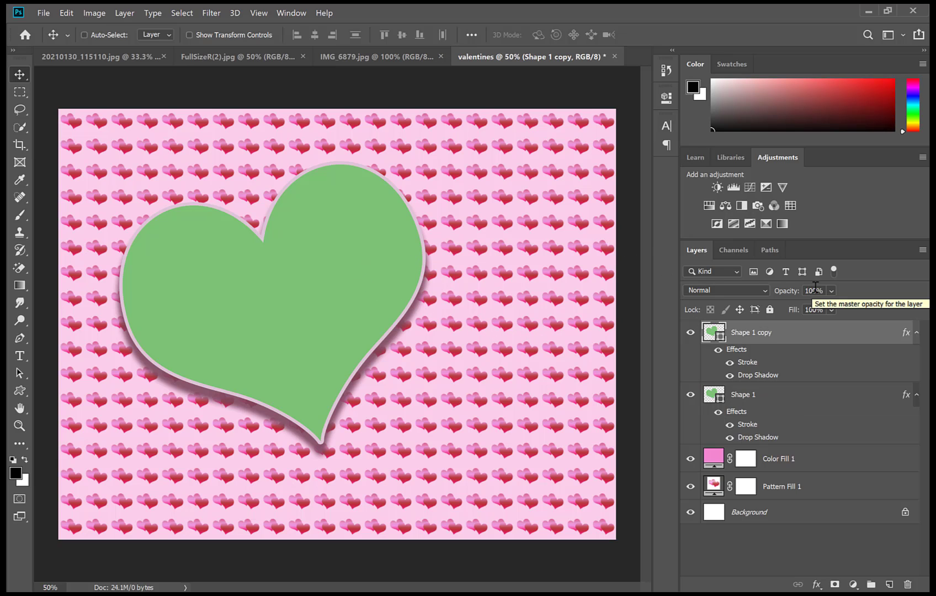
{"action": "left_click_drag", "start_coordinate": [372, 278], "coordinate": [508, 364]}
{"action": "mouse_move", "coordinate": [475, 308]}
{"action": "left_mouse_down"}
{"action": "mouse_move", "coordinate": [479, 274]}
{"action": "mouse_move", "coordinate": [477, 305]}
{"action": "left_mouse_up"}
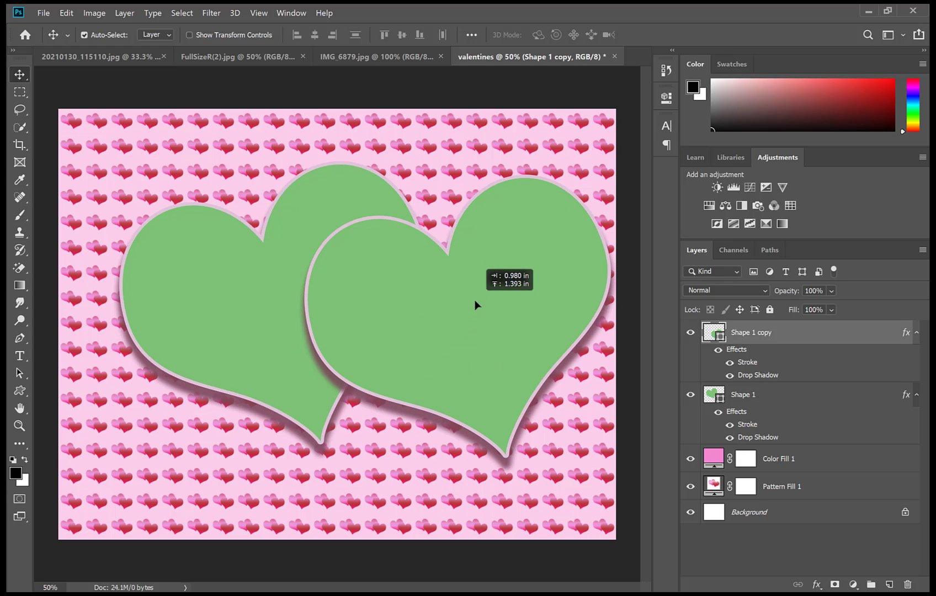
Rotate the copied heart about 25° clockwise and reposition it so it overlaps the original heart's lower right side
{"action": "left_click", "coordinate": [66, 13]}
{"action": "left_click", "coordinate": [93, 289]}
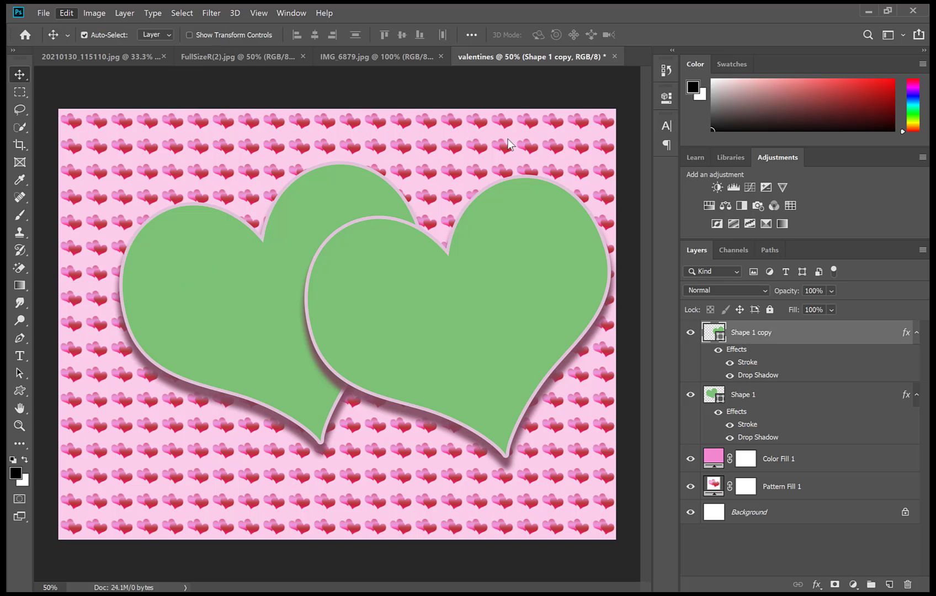
{"action": "left_click_drag", "start_coordinate": [624, 171], "coordinate": [609, 274]}
{"action": "left_click_drag", "start_coordinate": [472, 344], "coordinate": [475, 361]}
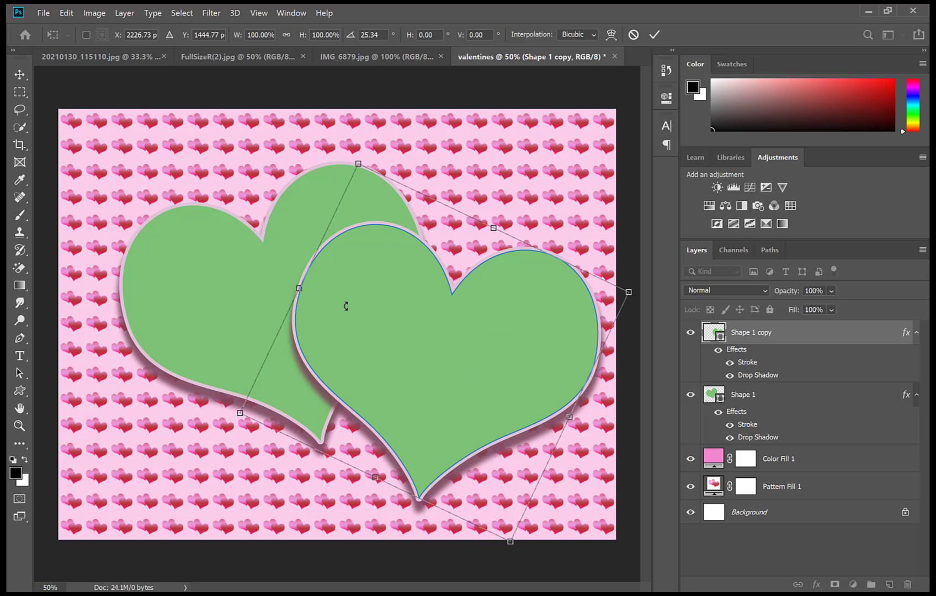
{"action": "key", "text": "Return"}
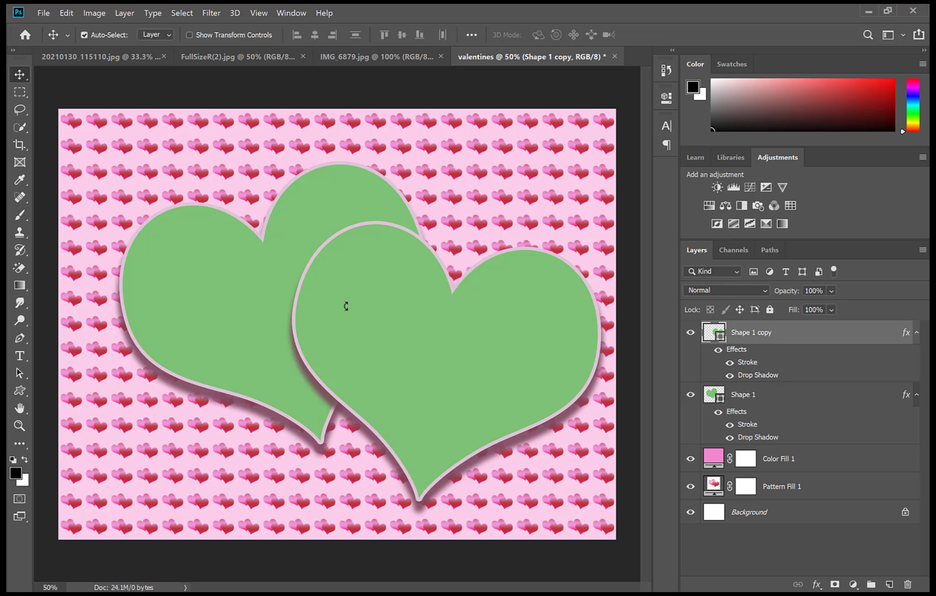
{"action": "left_click_drag", "start_coordinate": [355, 326], "coordinate": [343, 330]}
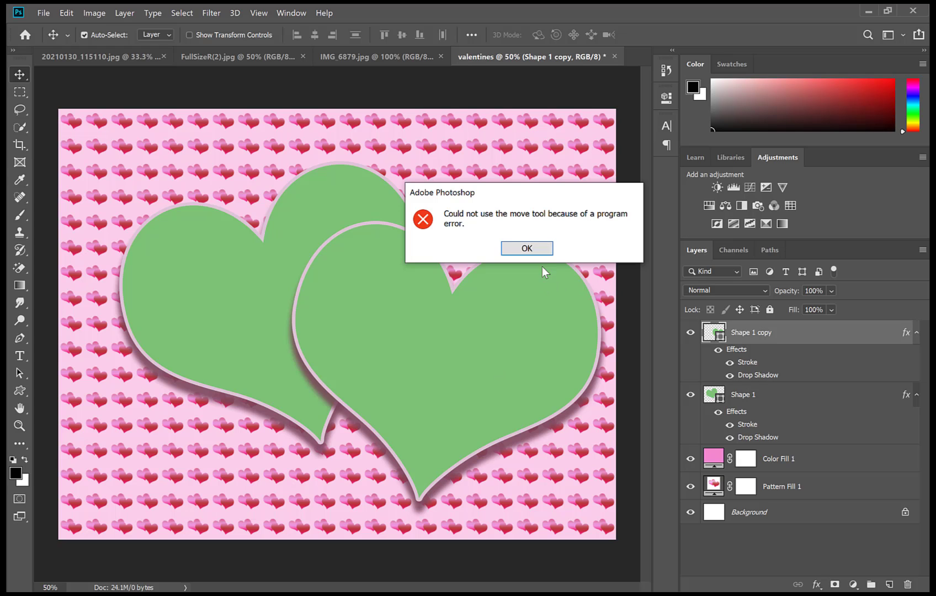
{"action": "left_click", "coordinate": [541, 253]}
Scale the original heart behind the copy to about 92% and move it slightly up the page
{"action": "left_click", "coordinate": [66, 12]}
{"action": "left_click", "coordinate": [95, 287]}
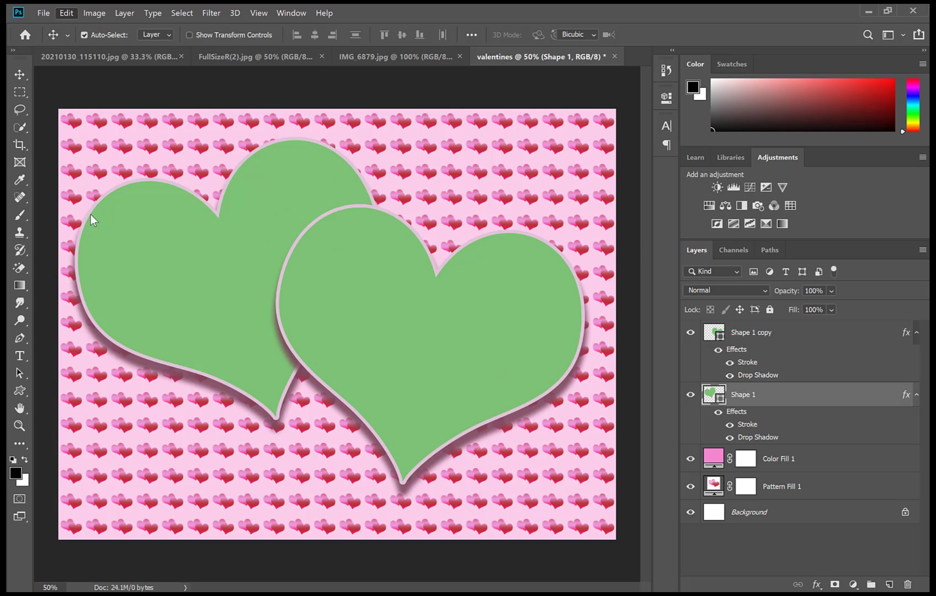
{"action": "left_click_drag", "start_coordinate": [77, 147], "coordinate": [101, 162]}
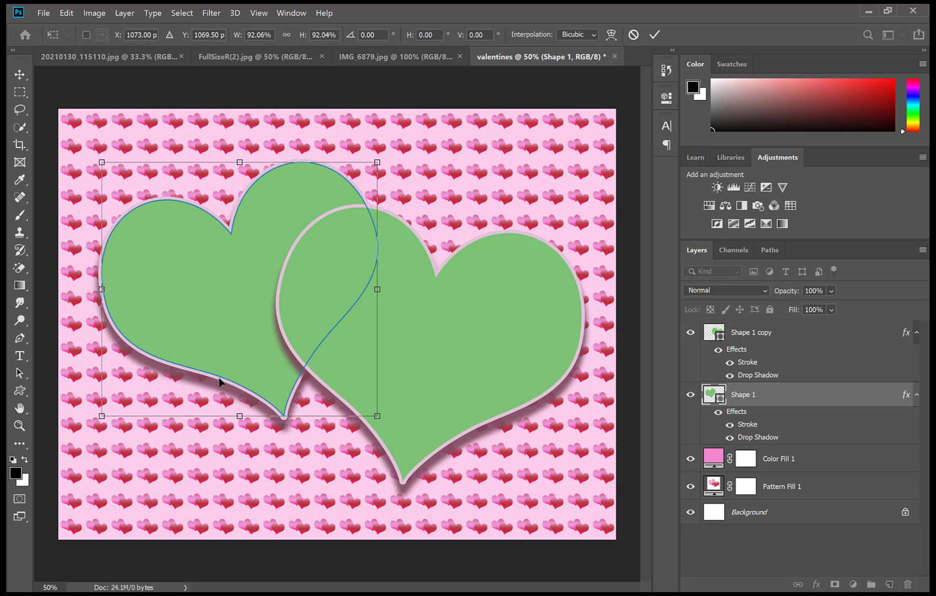
{"action": "left_click_drag", "start_coordinate": [221, 372], "coordinate": [221, 360]}
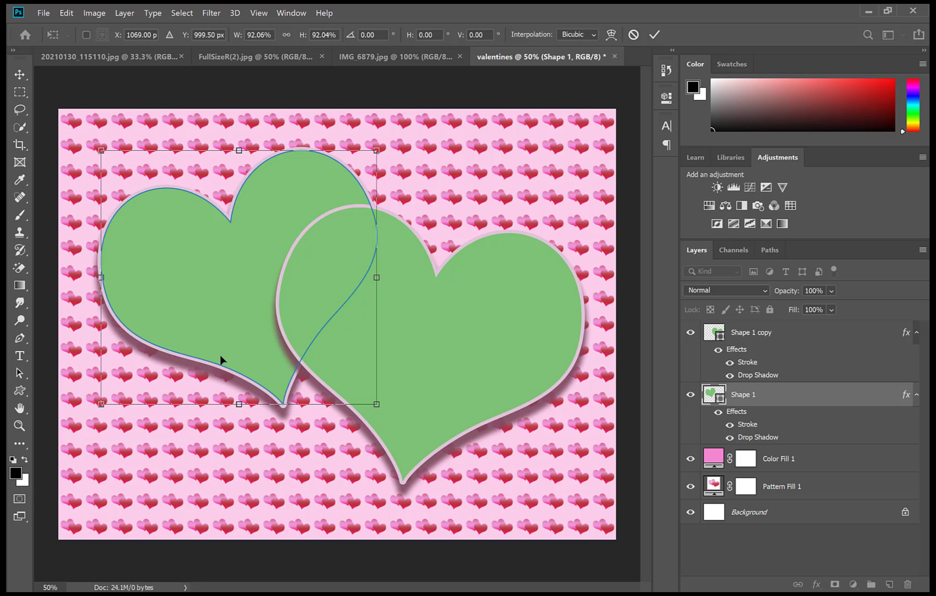
{"action": "key", "text": "Return"}
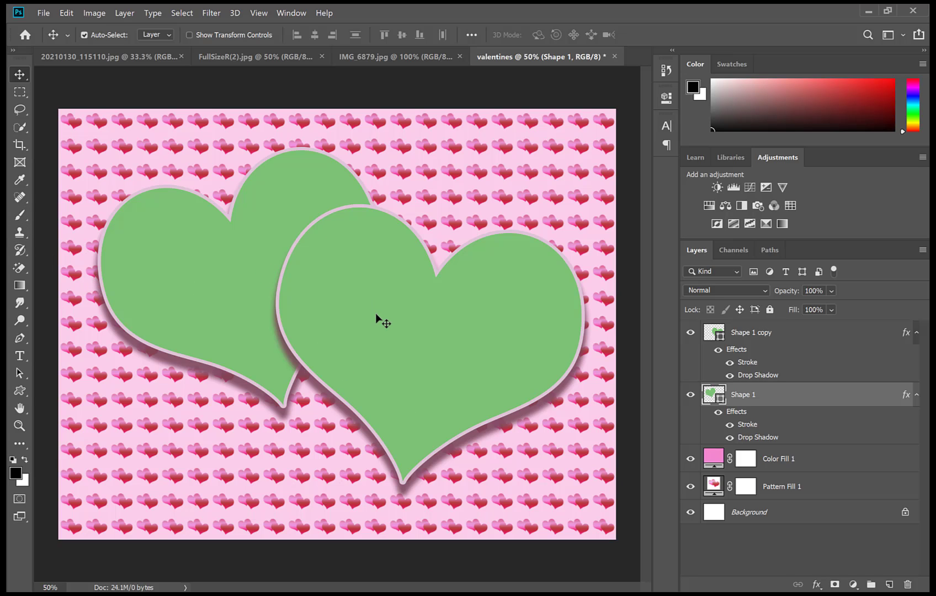
Crop the 20210130_115110.jpg photo to a rectangle about 15.7 × 13.6 in around the child's head and upper body
{"action": "left_click", "coordinate": [139, 62]}
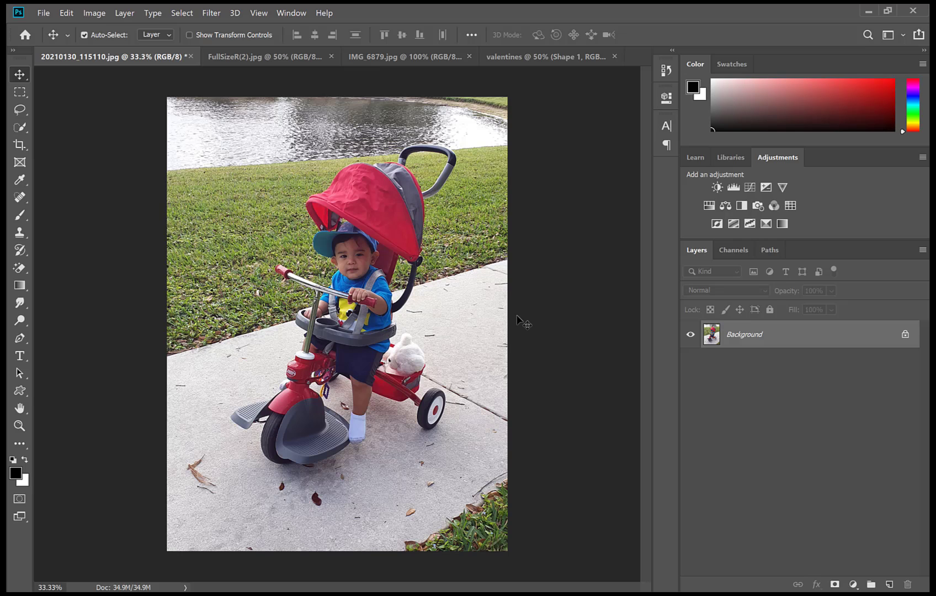
{"action": "left_click", "coordinate": [27, 94]}
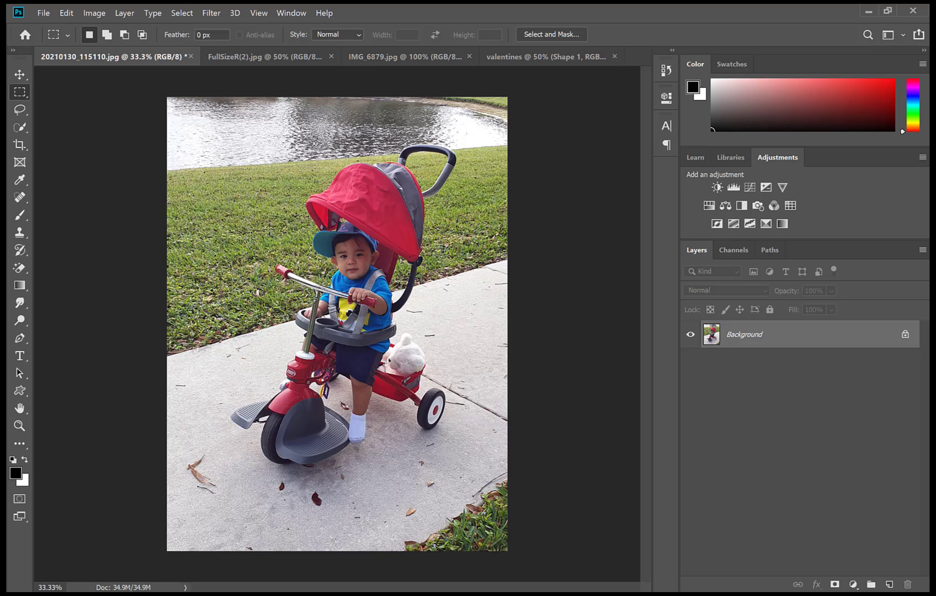
{"action": "left_click", "coordinate": [23, 428]}
{"action": "mouse_move", "coordinate": [359, 375]}
{"action": "left_mouse_down"}
{"action": "mouse_move", "coordinate": [508, 364]}
{"action": "mouse_move", "coordinate": [645, 338]}
{"action": "mouse_move", "coordinate": [648, 280]}
{"action": "mouse_move", "coordinate": [649, 288]}
{"action": "left_mouse_up"}
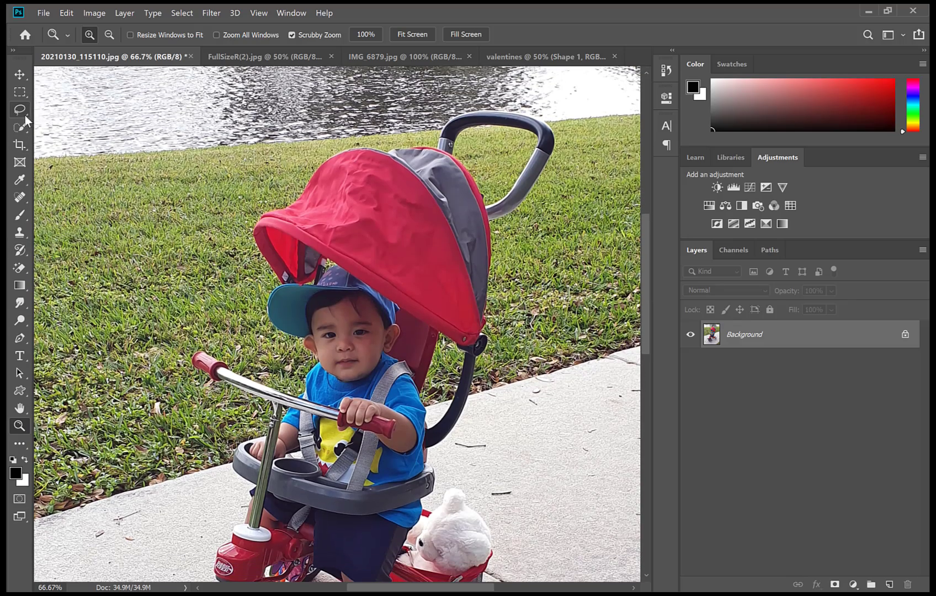
{"action": "left_click", "coordinate": [366, 389]}
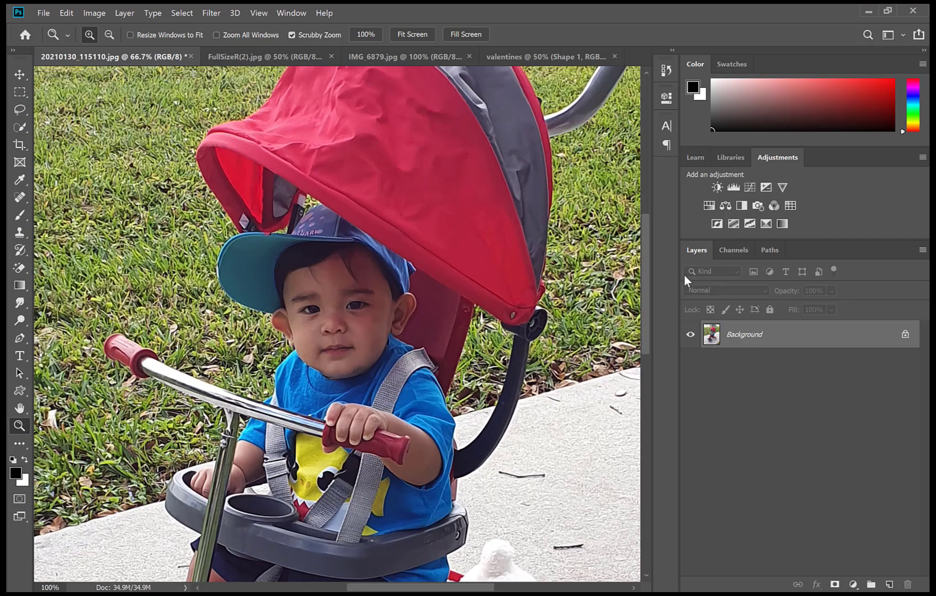
{"action": "left_click", "coordinate": [20, 92]}
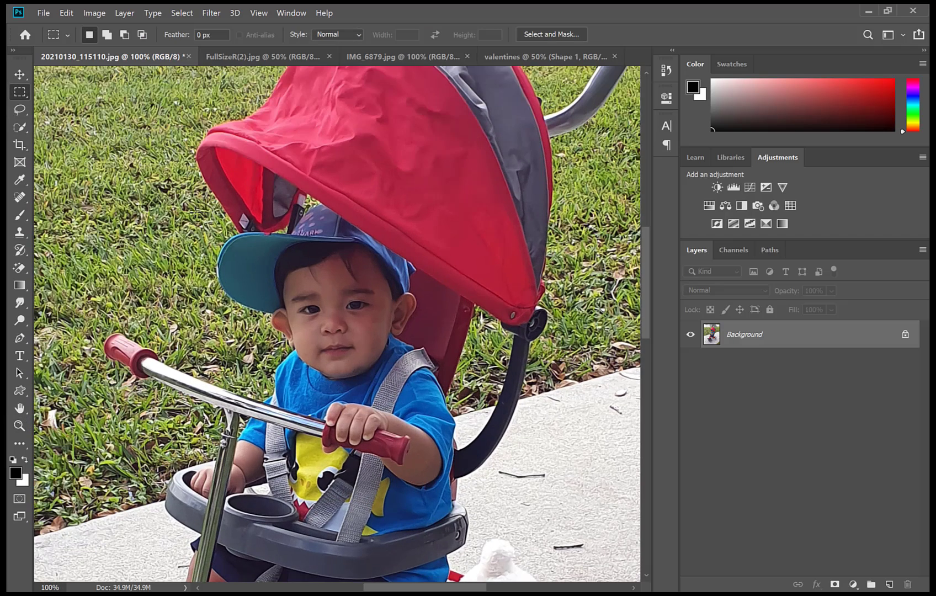
{"action": "left_click_drag", "start_coordinate": [200, 169], "coordinate": [528, 499]}
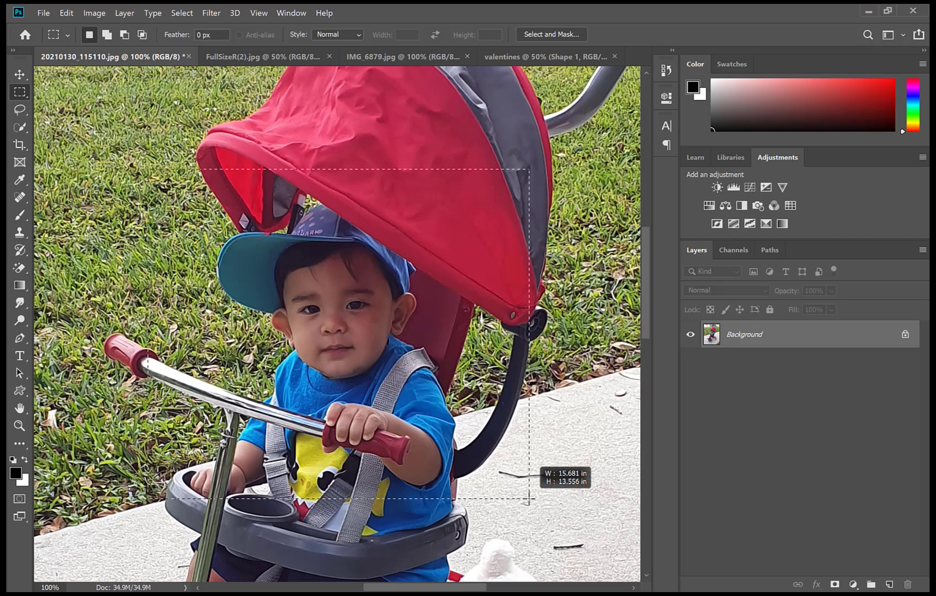
{"action": "left_click_drag", "start_coordinate": [529, 499], "coordinate": [529, 499]}
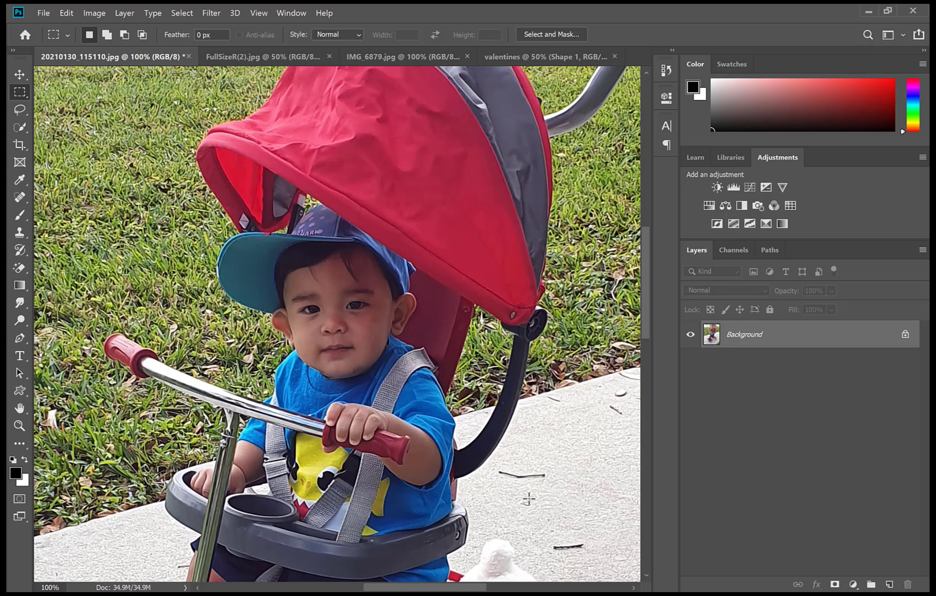
{"action": "left_click", "coordinate": [20, 145]}
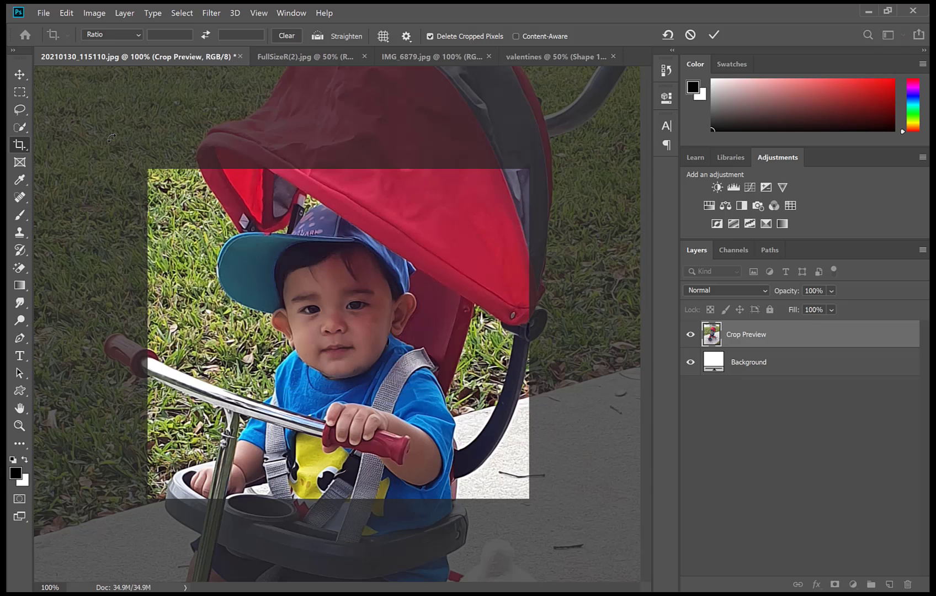
{"action": "key", "text": "Return"}
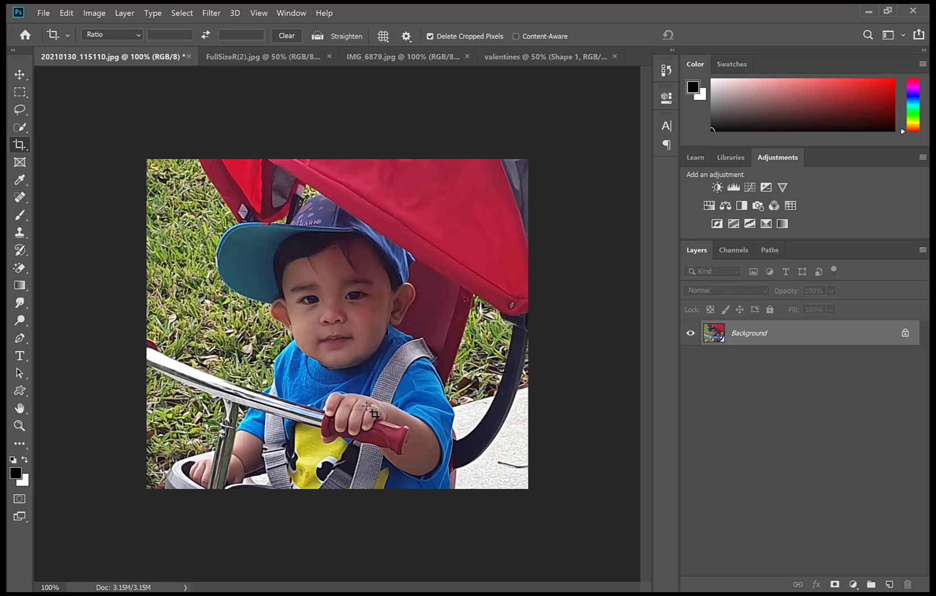
Copy the whole cropped photo into the valentines document directly above the Shape 1 layer and place it over the left heart
{"action": "left_click", "coordinate": [13, 81]}
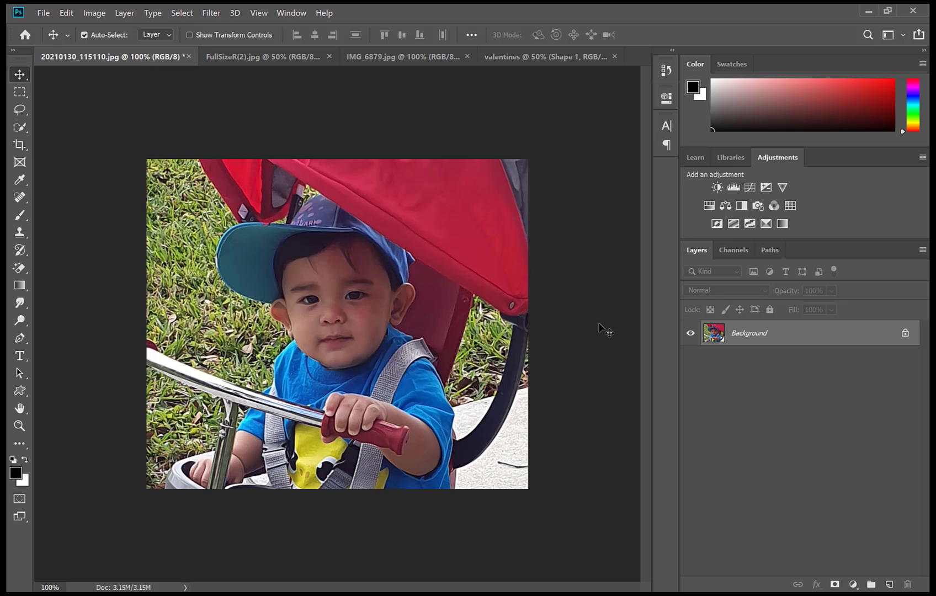
{"action": "key", "text": "ctrl"}
{"action": "key", "text": "ctrl+a"}
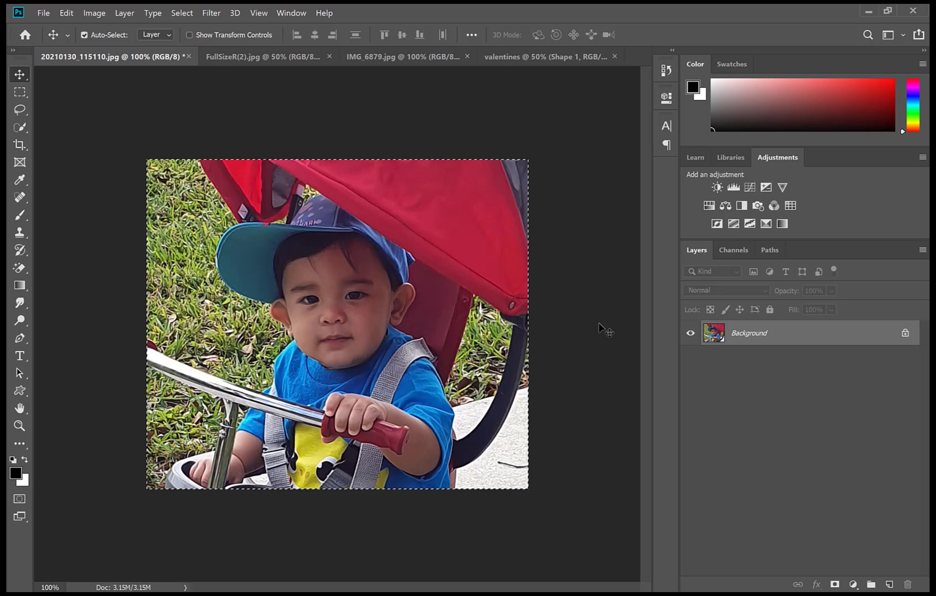
{"action": "left_click", "coordinate": [529, 53]}
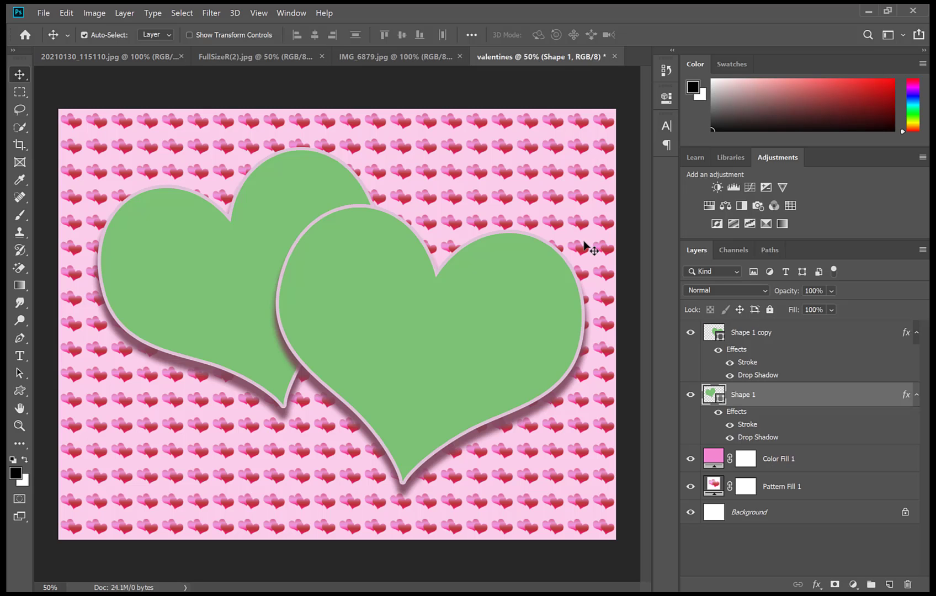
{"action": "key", "text": "ctrl+v"}
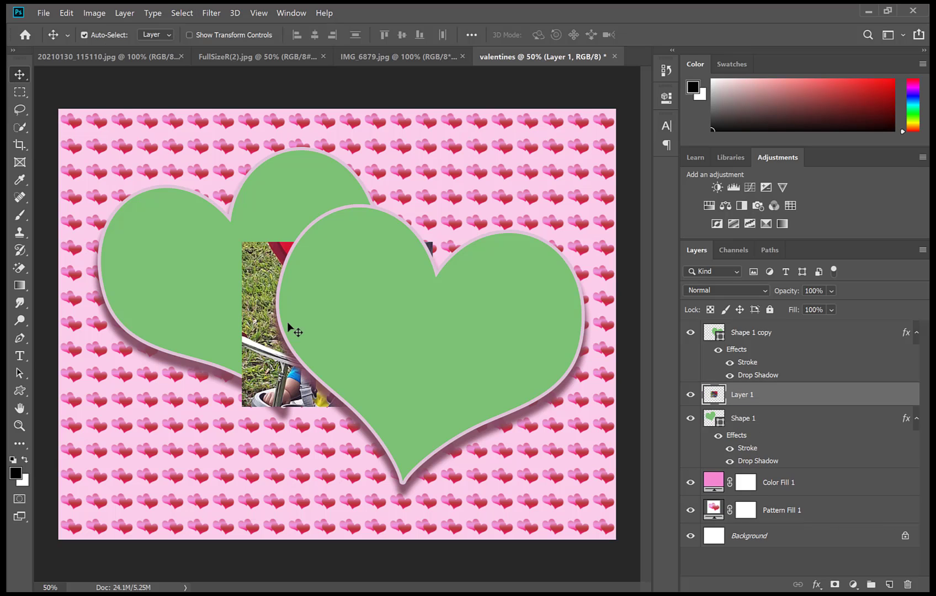
{"action": "left_click_drag", "start_coordinate": [275, 346], "coordinate": [153, 305]}
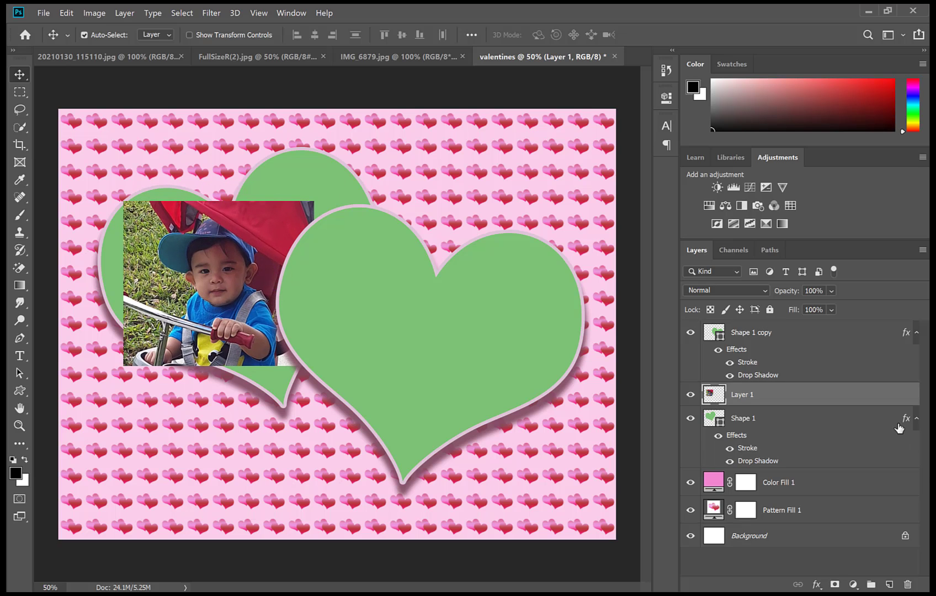
Scale the pasted photo proportionally to about 197% and position it so it completely covers the left heart
{"action": "left_click", "coordinate": [71, 13]}
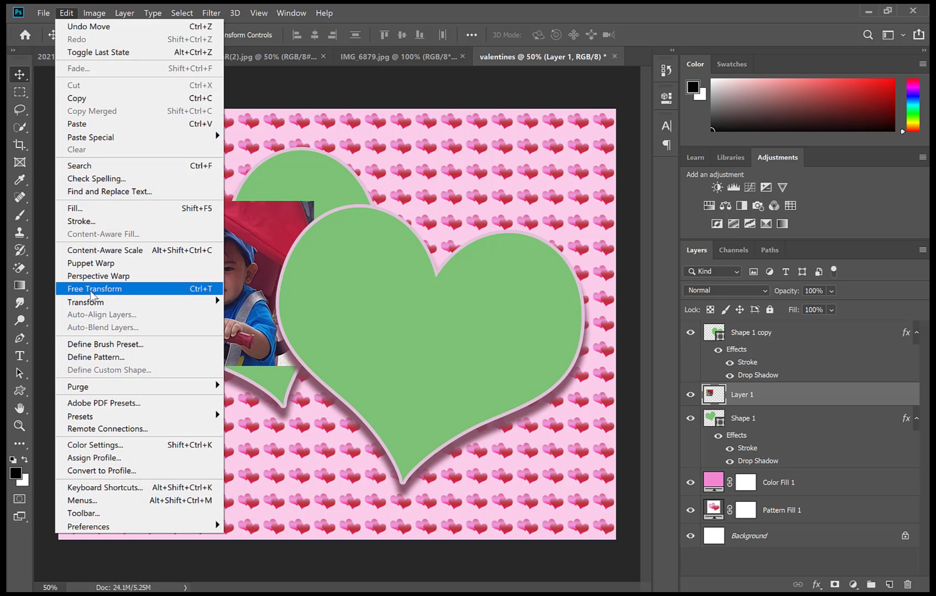
{"action": "left_click", "coordinate": [91, 293]}
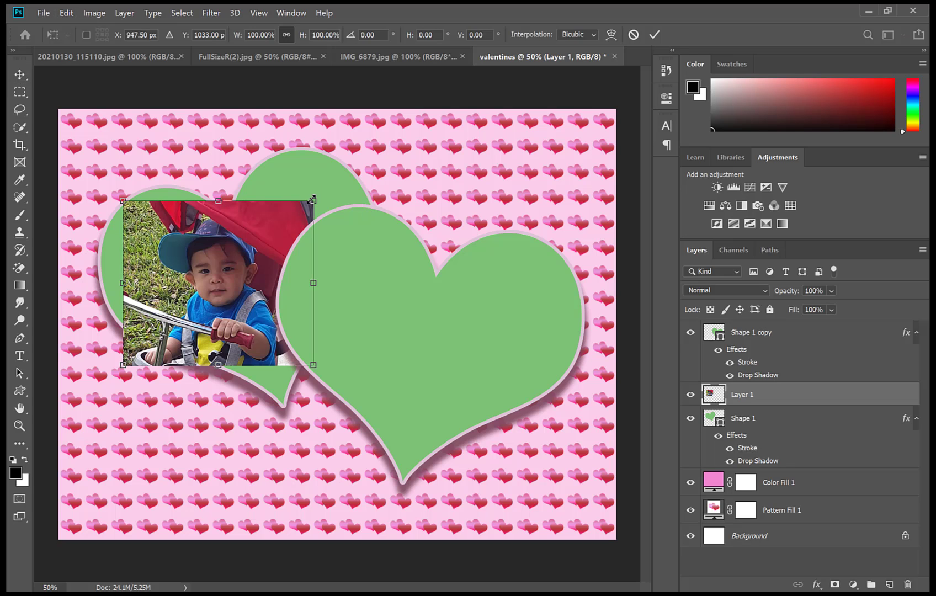
{"action": "left_click_drag", "start_coordinate": [313, 199], "coordinate": [461, 114]}
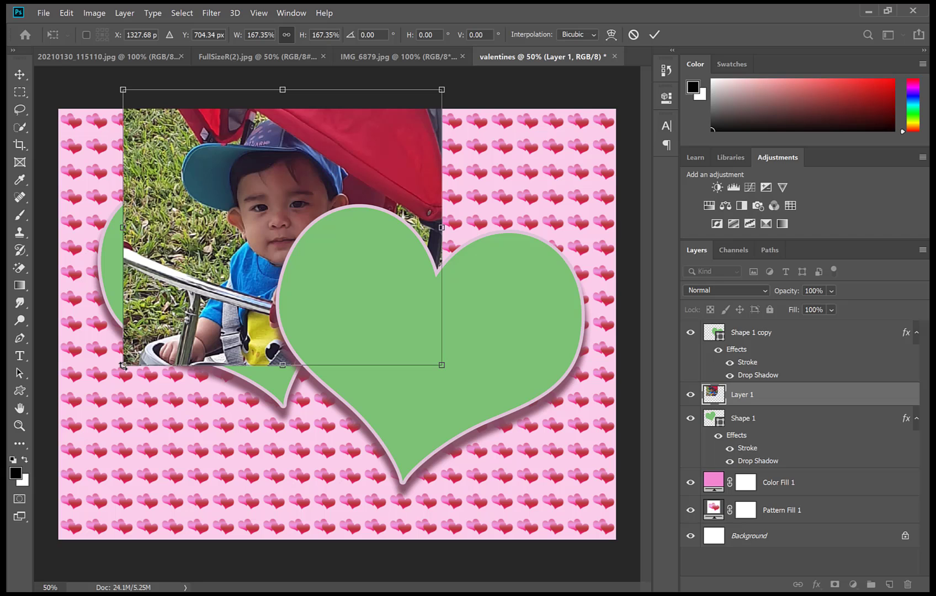
{"action": "left_click_drag", "start_coordinate": [124, 365], "coordinate": [66, 415]}
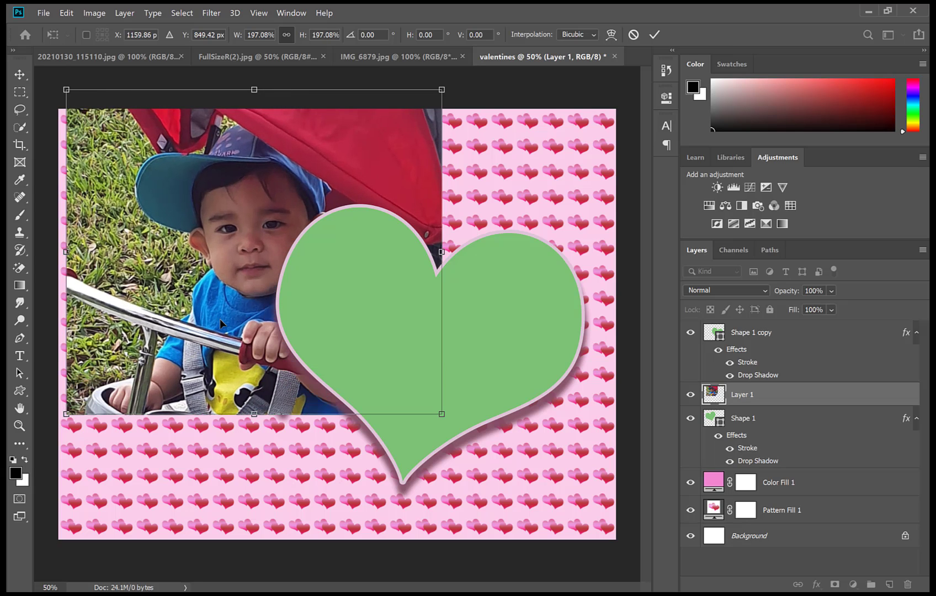
{"action": "left_click_drag", "start_coordinate": [220, 318], "coordinate": [219, 331]}
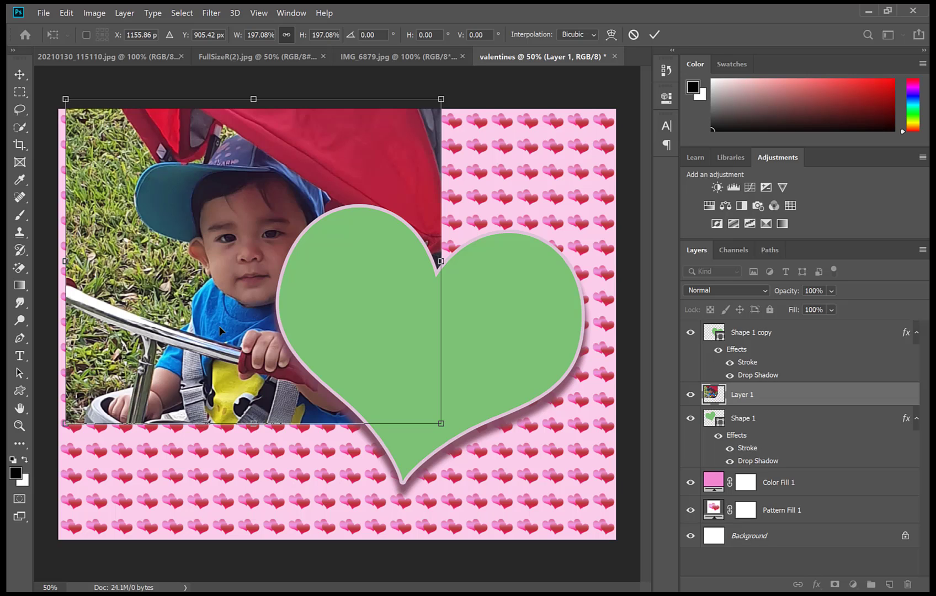
{"action": "left_click_drag", "start_coordinate": [243, 278], "coordinate": [238, 289]}
{"action": "key", "text": "Return"}
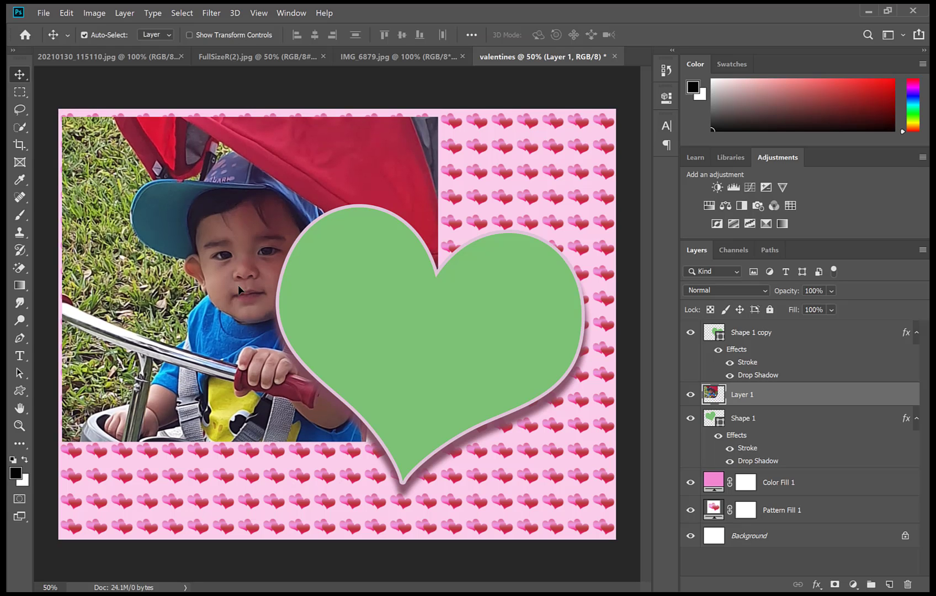
Clip the photo layer to the left heart shape and shift it left so the child's face is centered in the heart
{"action": "right_click", "coordinate": [851, 394]}
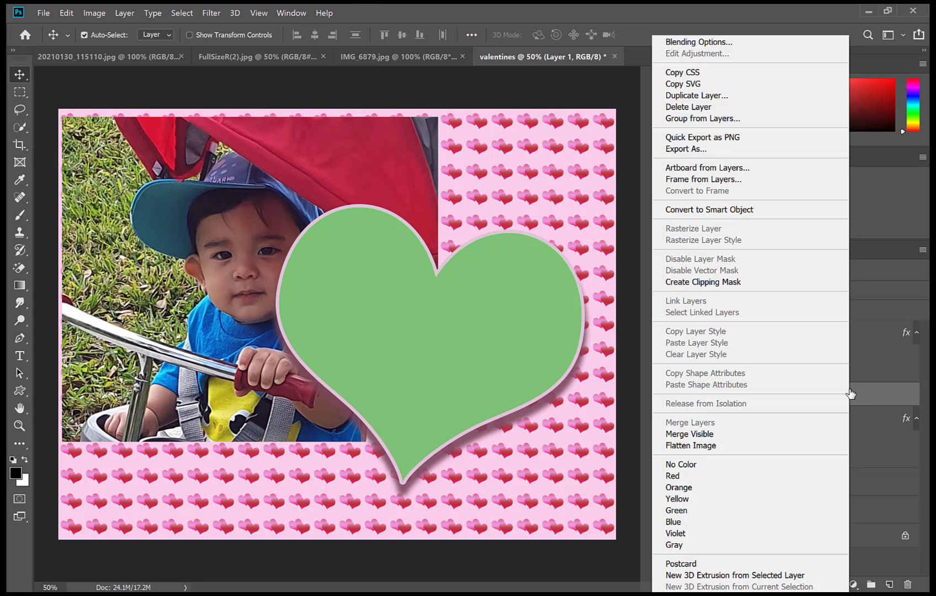
{"action": "left_click", "coordinate": [762, 284]}
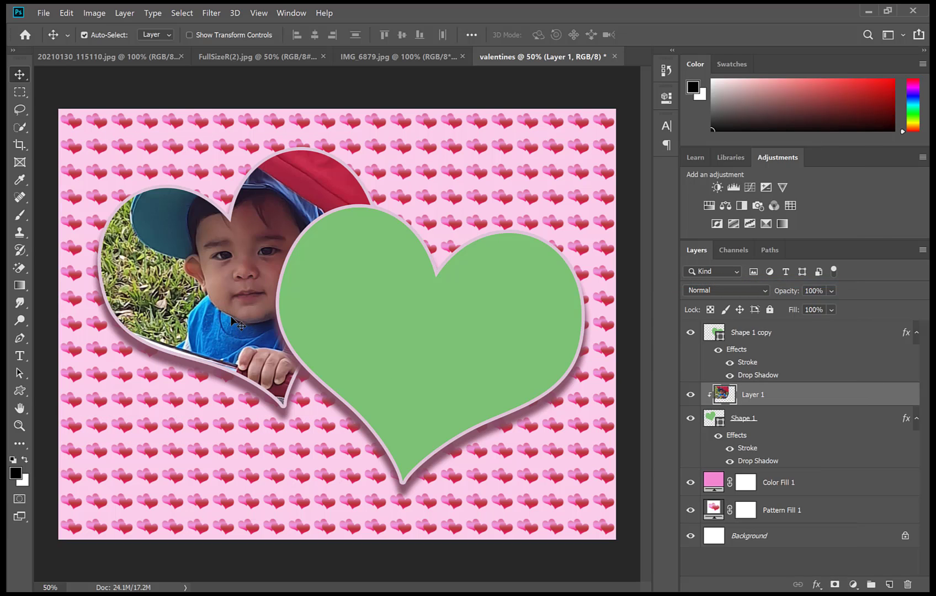
{"action": "left_click_drag", "start_coordinate": [240, 326], "coordinate": [187, 330]}
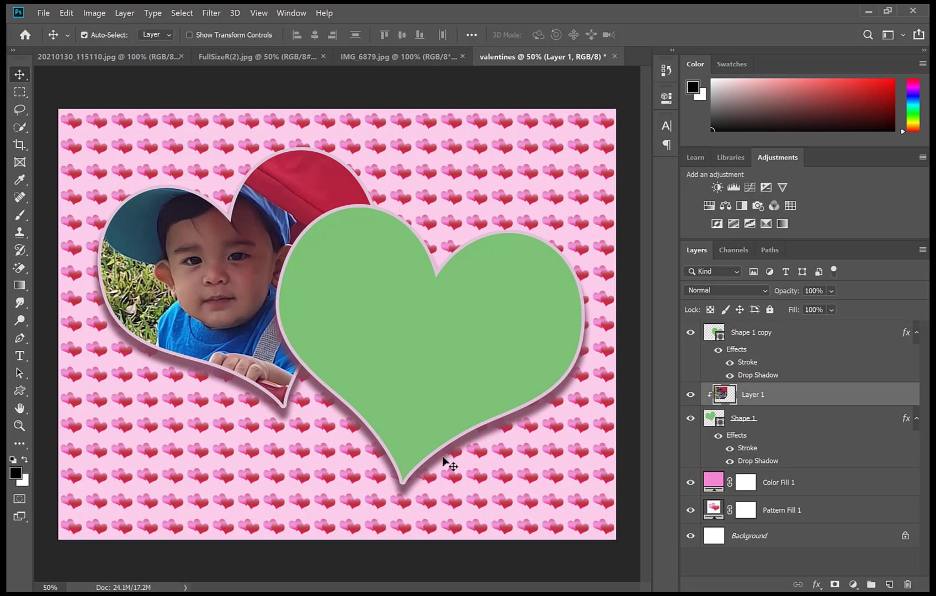
Close the 20210130_115110.jpg photo without saving its changes
{"action": "left_click", "coordinate": [151, 57]}
{"action": "left_click", "coordinate": [188, 56]}
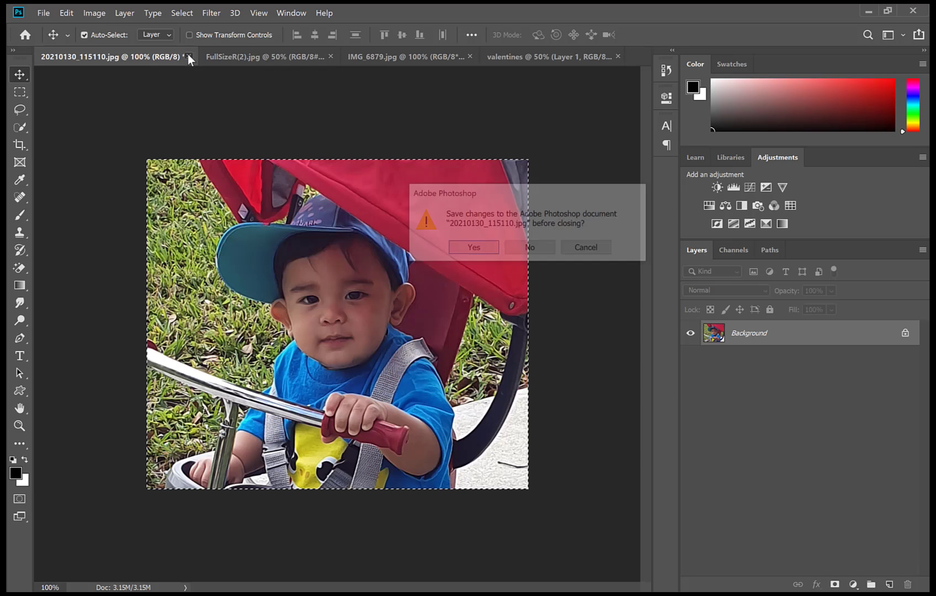
{"action": "left_click", "coordinate": [547, 250]}
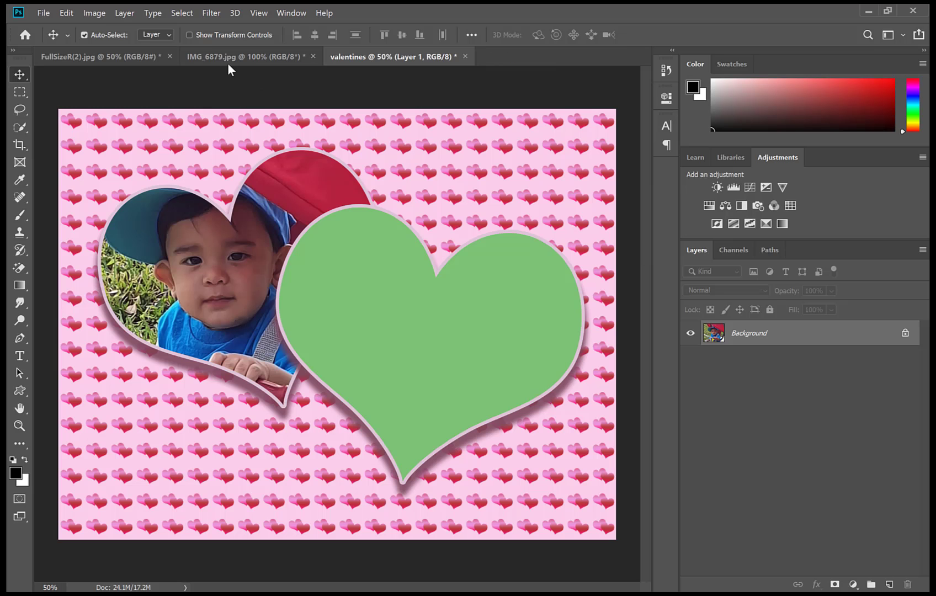
Add a Brightness/Contrast adjustment to the FullSizeR(2).jpg photo with brightness 66 and contrast -12
{"action": "left_click", "coordinate": [228, 61]}
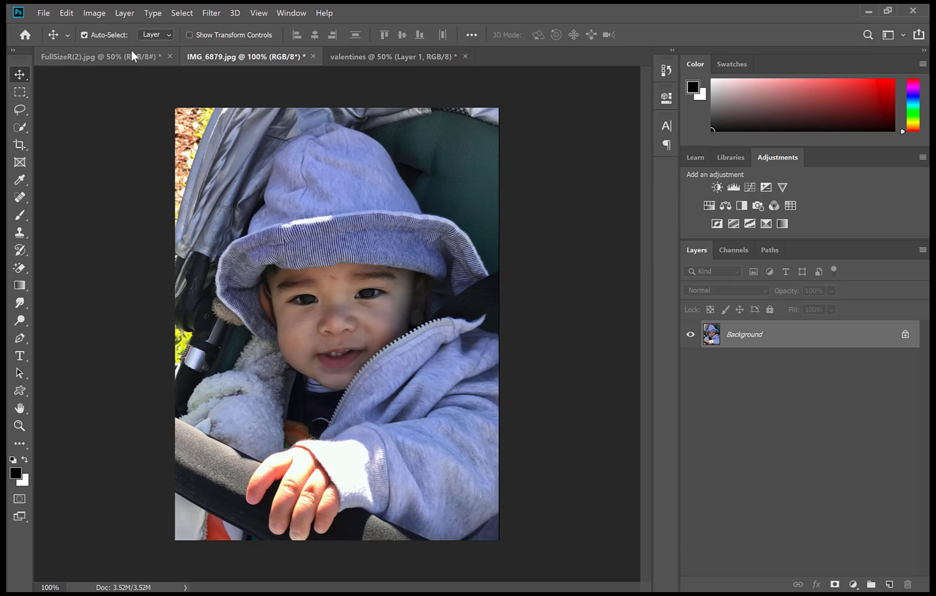
{"action": "left_click", "coordinate": [131, 50]}
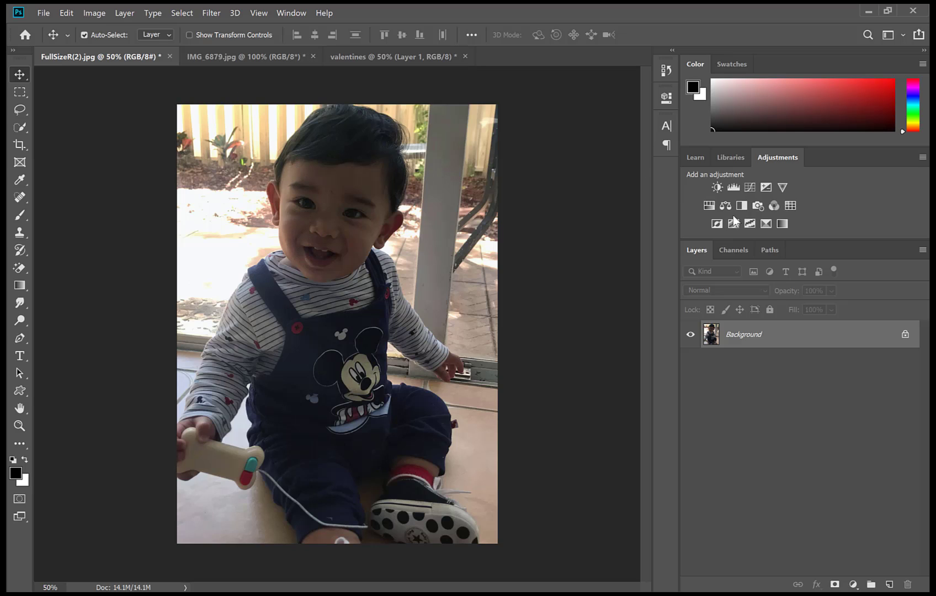
{"action": "left_click", "coordinate": [714, 189]}
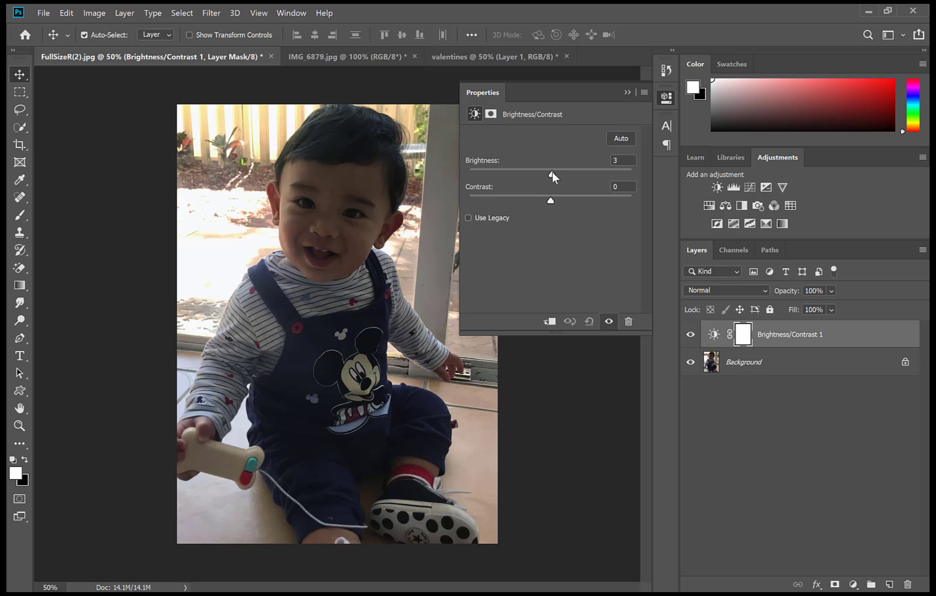
{"action": "left_click_drag", "start_coordinate": [552, 171], "coordinate": [585, 171]}
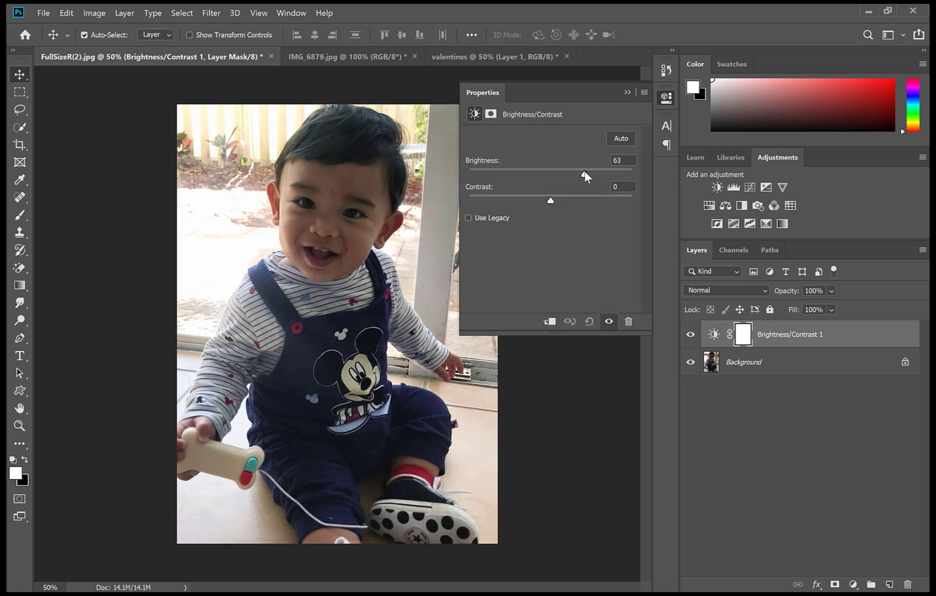
{"action": "left_click", "coordinate": [707, 210]}
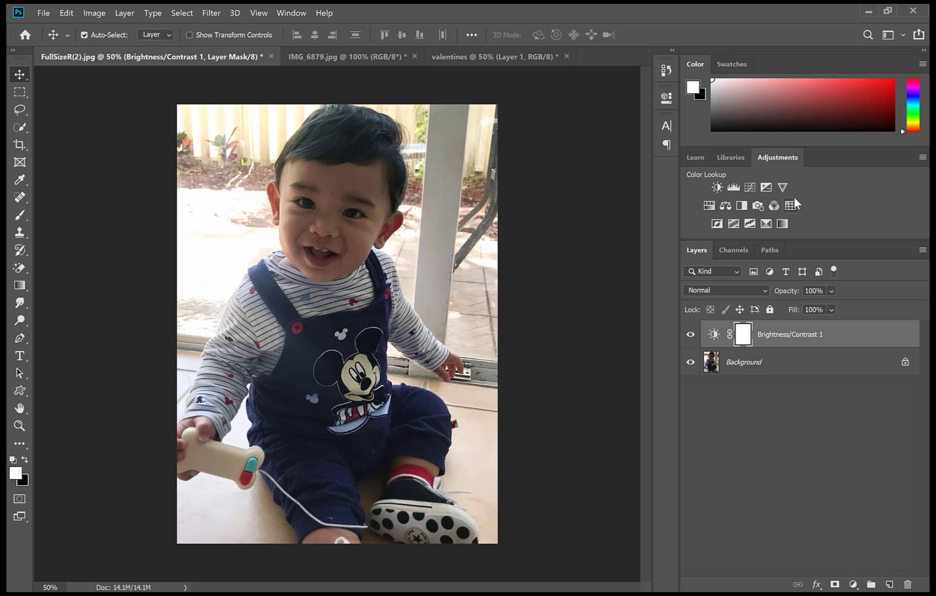
Add a Vibrance adjustment to the photo with vibrance +28 and flatten the image
{"action": "left_click", "coordinate": [667, 97]}
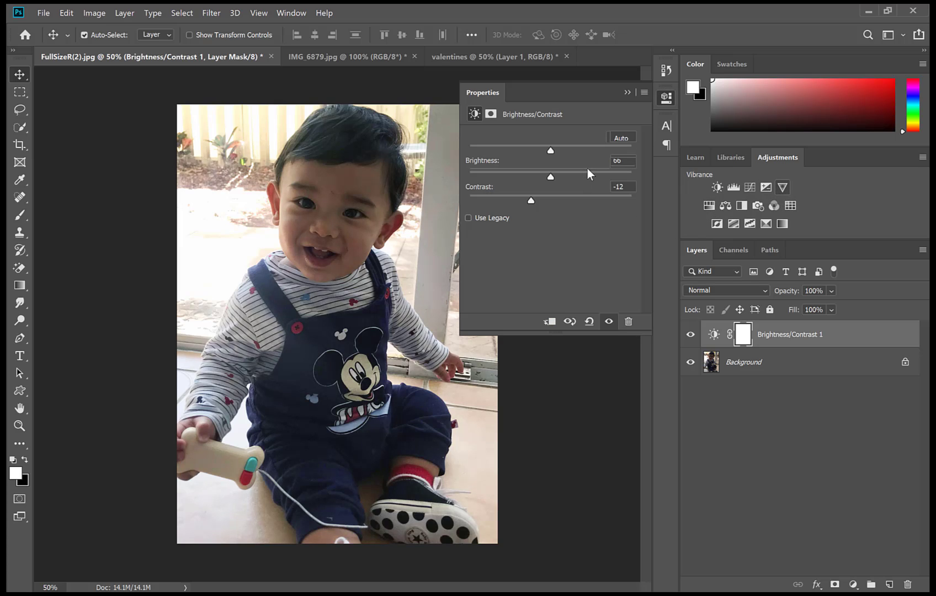
{"action": "left_click_drag", "start_coordinate": [550, 149], "coordinate": [574, 156]}
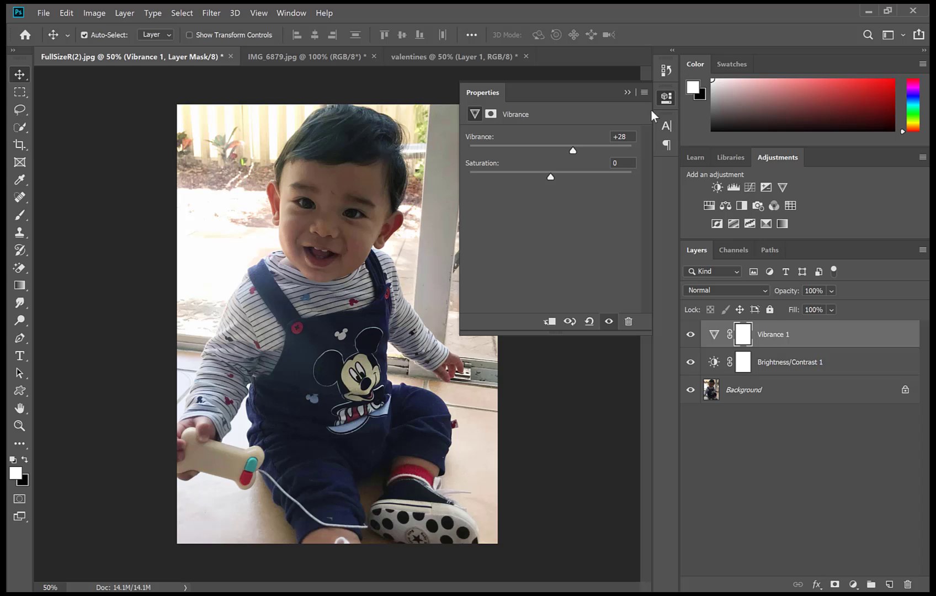
{"action": "left_click", "coordinate": [624, 90]}
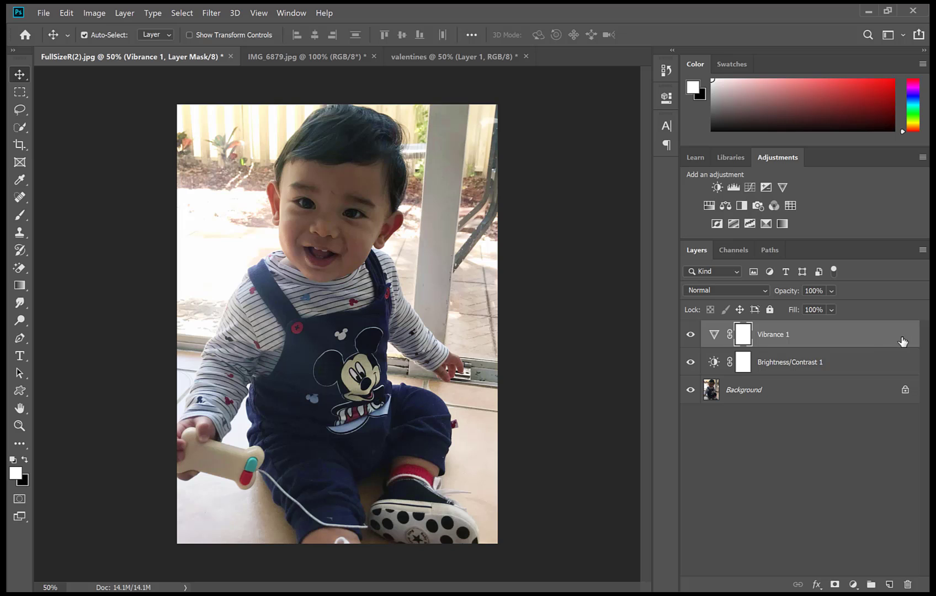
{"action": "right_click", "coordinate": [871, 339]}
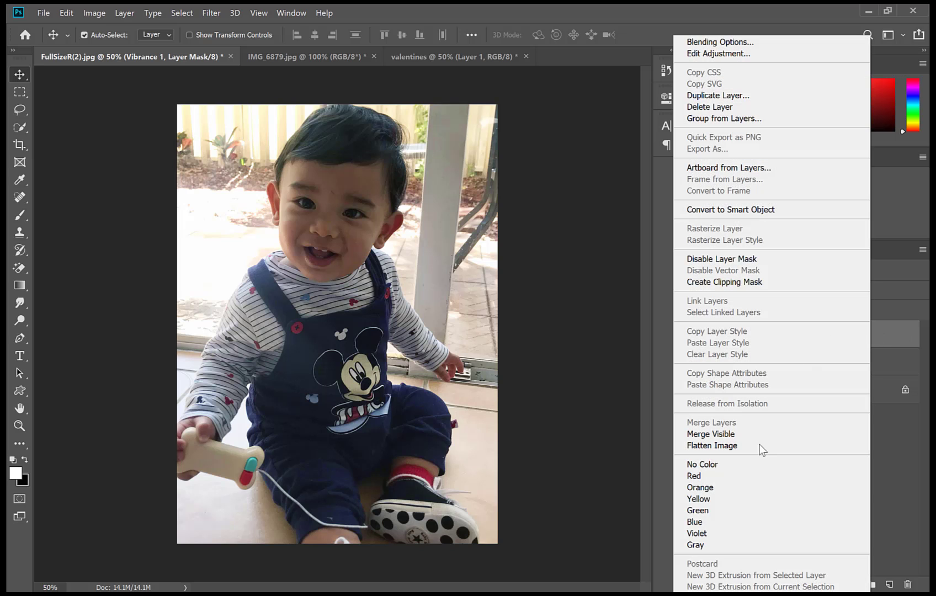
{"action": "left_click", "coordinate": [745, 440]}
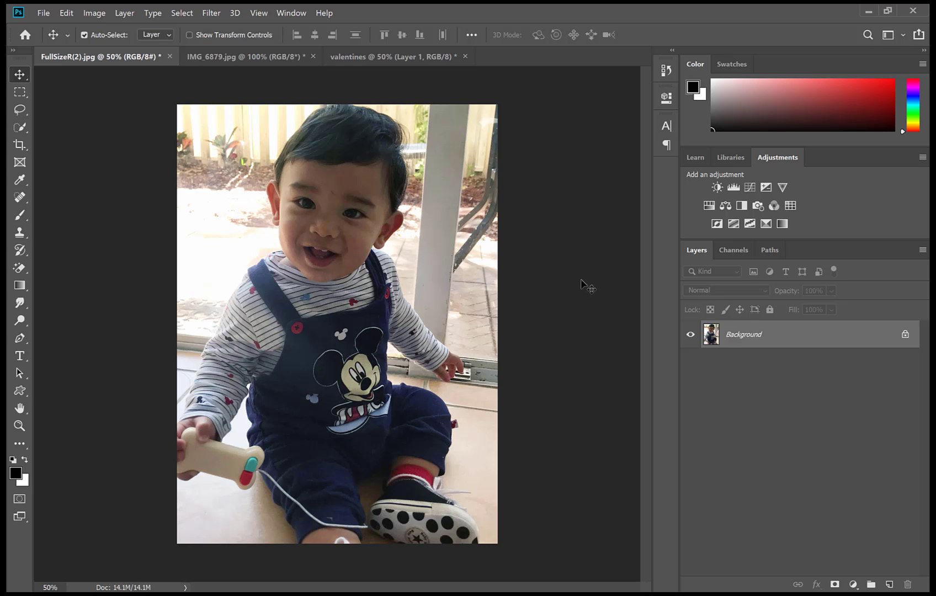
Copy the whole flattened photo into the valentines document, directly above the Shape 1 copy layer, and place it over the right heart
{"action": "key", "text": "ctrl"}
{"action": "key", "text": "ctrl+a"}
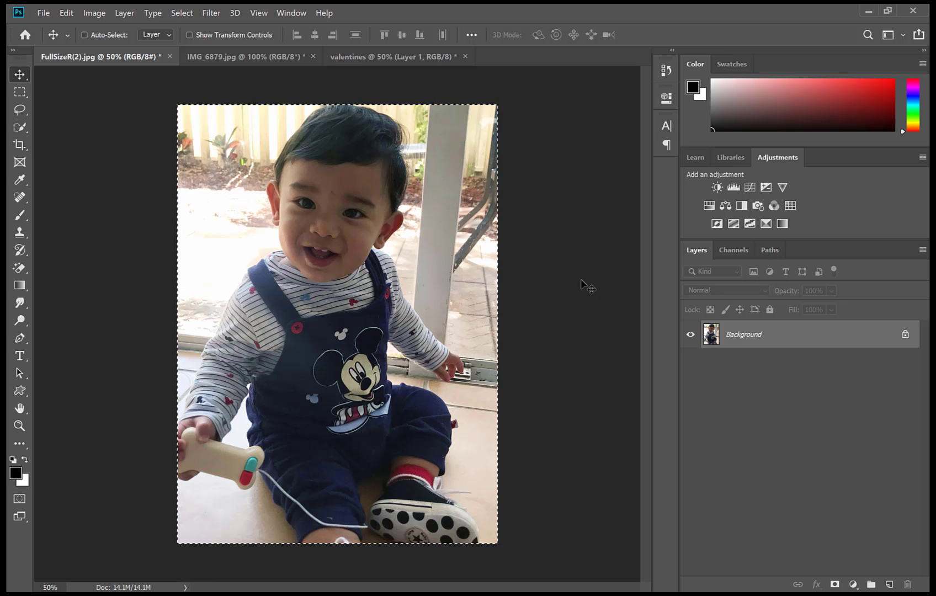
{"action": "mouse_move", "coordinate": [588, 287]}
{"action": "left_mouse_down"}
{"action": "mouse_move", "coordinate": [445, 15]}
{"action": "mouse_move", "coordinate": [418, 59]}
{"action": "mouse_move", "coordinate": [484, 166]}
{"action": "left_mouse_up"}
{"action": "key", "text": "ctrl"}
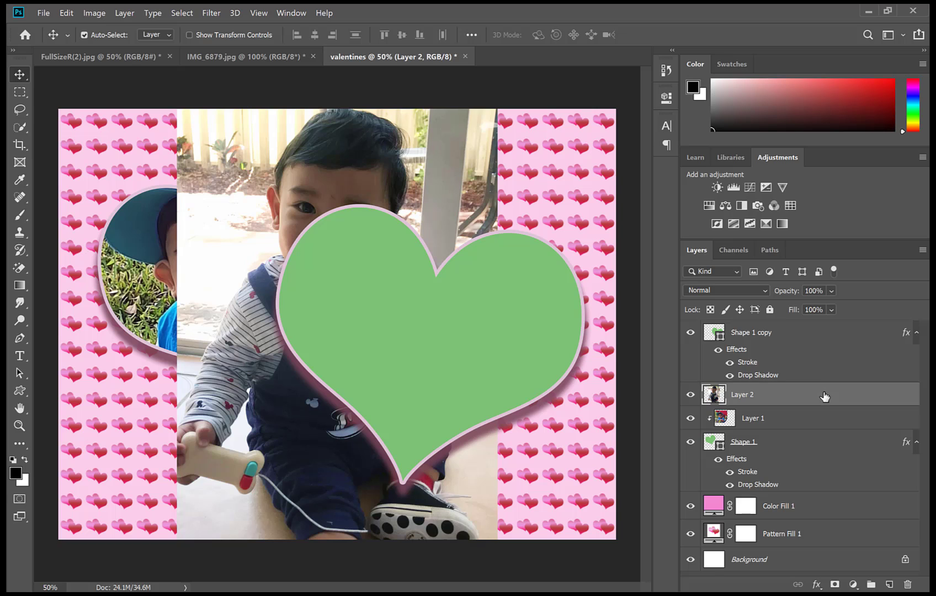
{"action": "left_click_drag", "start_coordinate": [826, 393], "coordinate": [826, 329]}
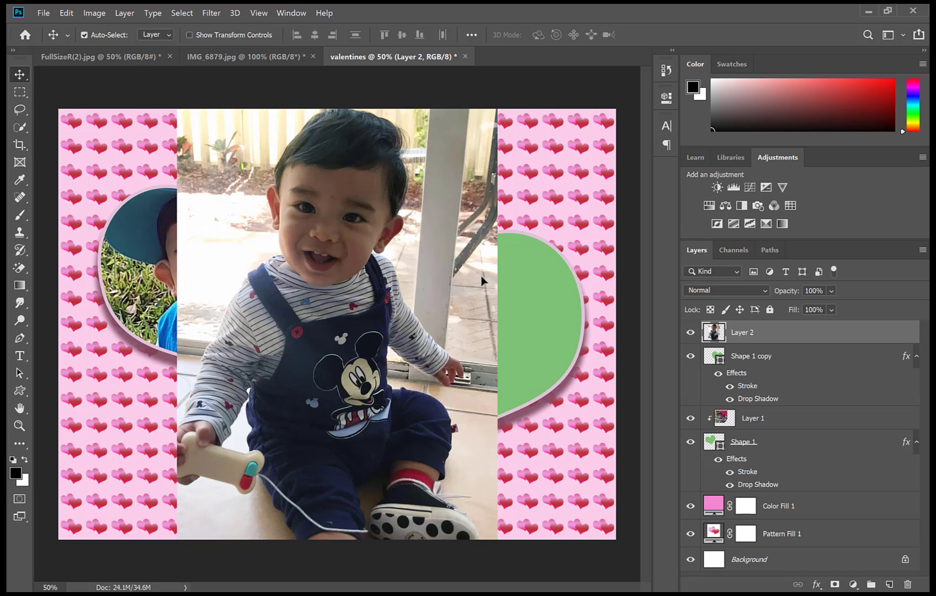
{"action": "left_click_drag", "start_coordinate": [367, 213], "coordinate": [468, 270]}
Clip the new photo layer to the right heart and shift it down so the child's face sits inside the shape
{"action": "right_click", "coordinate": [891, 333]}
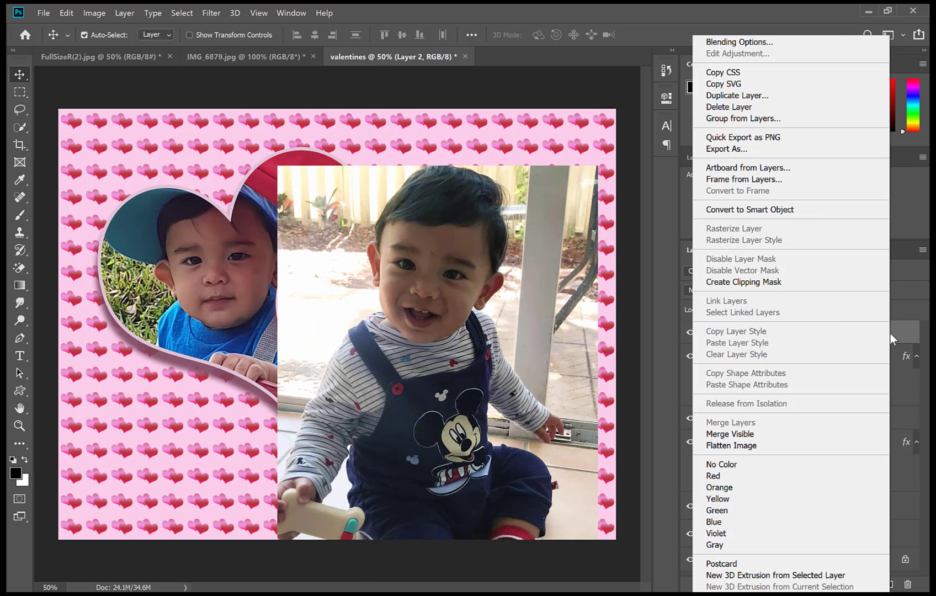
{"action": "left_click", "coordinate": [810, 285]}
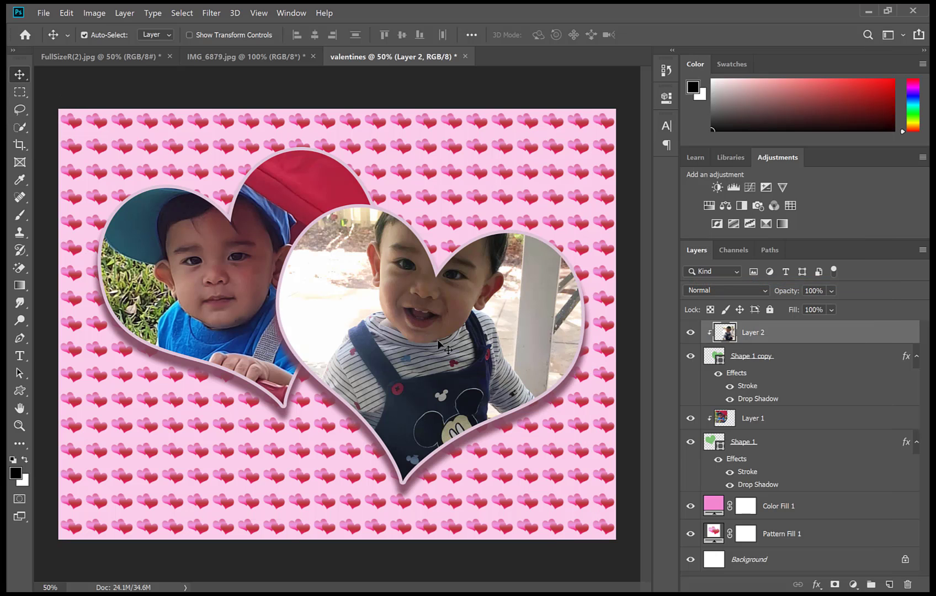
{"action": "mouse_move", "coordinate": [433, 360]}
{"action": "left_mouse_down"}
{"action": "mouse_move", "coordinate": [413, 372]}
{"action": "mouse_move", "coordinate": [476, 357]}
{"action": "mouse_move", "coordinate": [446, 372]}
{"action": "left_mouse_up"}
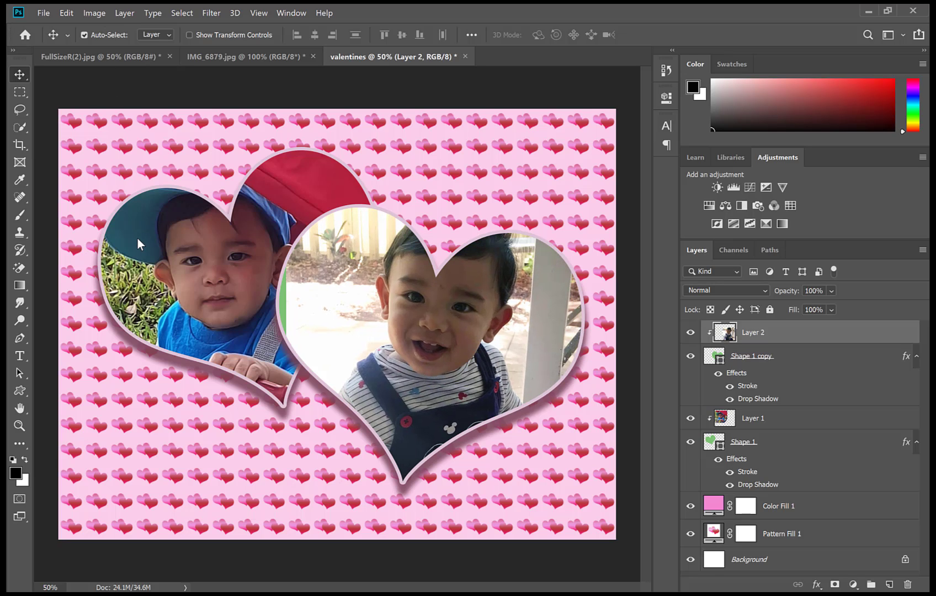
Scale the clipped photo to about 118% width and 111% height and position it so it fills the right heart around the child's face
{"action": "key", "text": "ctrl"}
{"action": "key", "text": "ctrl+t"}
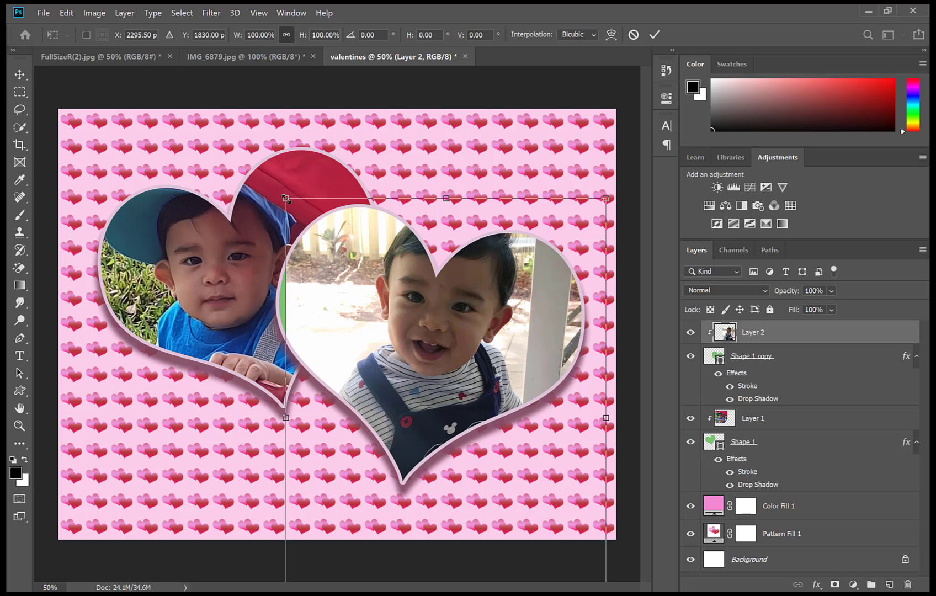
{"action": "left_click_drag", "start_coordinate": [287, 199], "coordinate": [261, 188]}
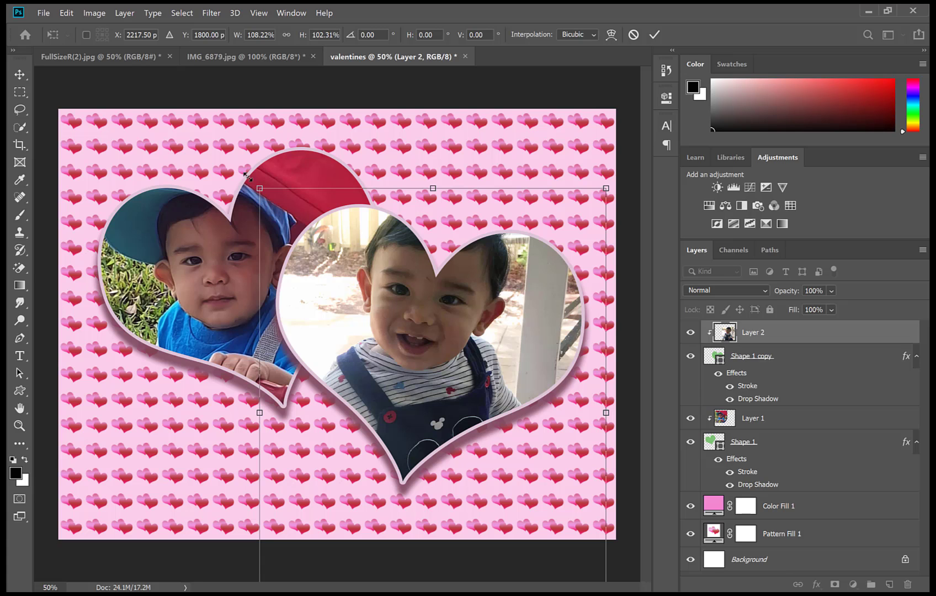
{"action": "left_click_drag", "start_coordinate": [248, 177], "coordinate": [222, 141]}
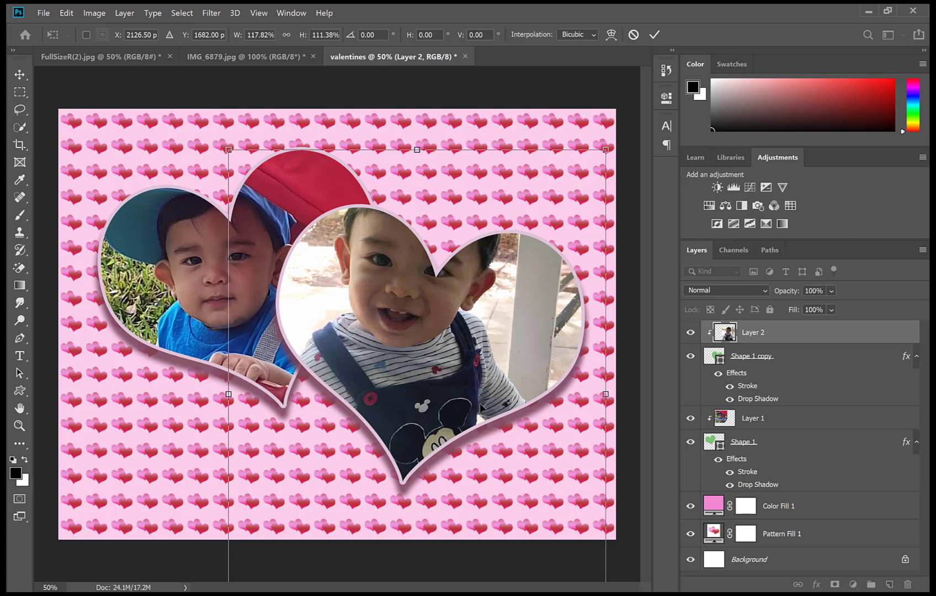
{"action": "left_click_drag", "start_coordinate": [479, 403], "coordinate": [470, 452]}
{"action": "key", "text": "Return"}
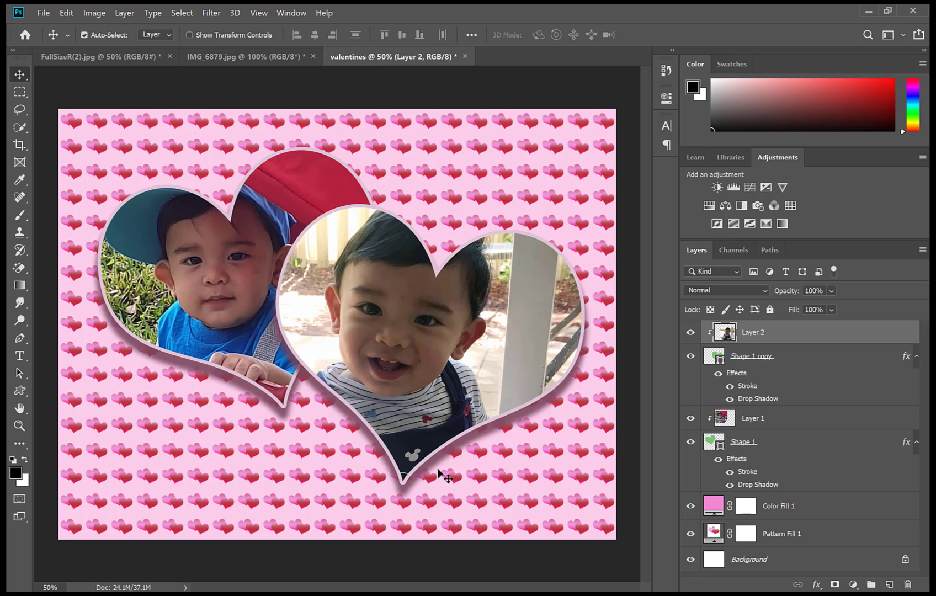
Draw a paragraph text box below the left heart and format its text as 72 pt Variex OT Regular
{"action": "left_click", "coordinate": [20, 357]}
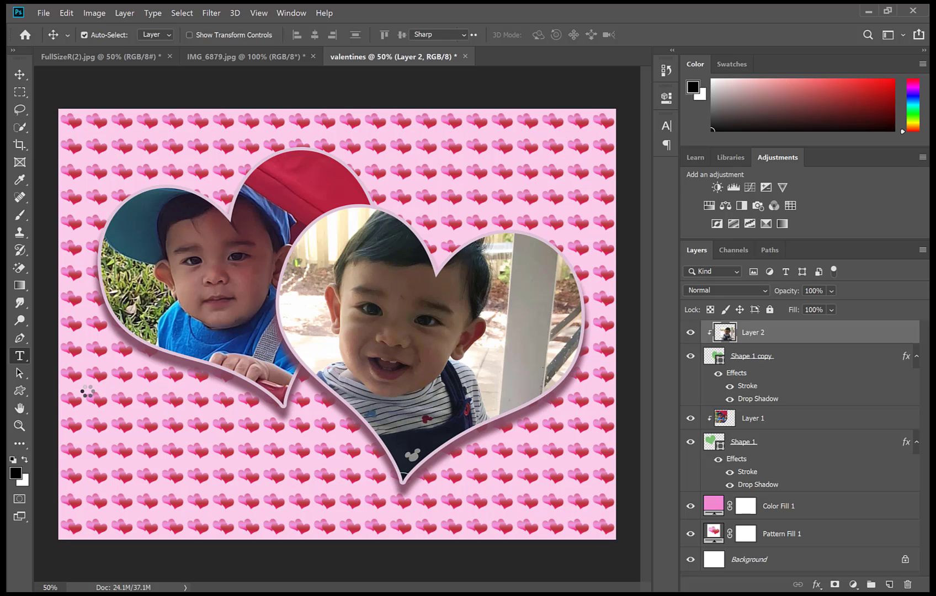
{"action": "left_click_drag", "start_coordinate": [88, 392], "coordinate": [365, 518]}
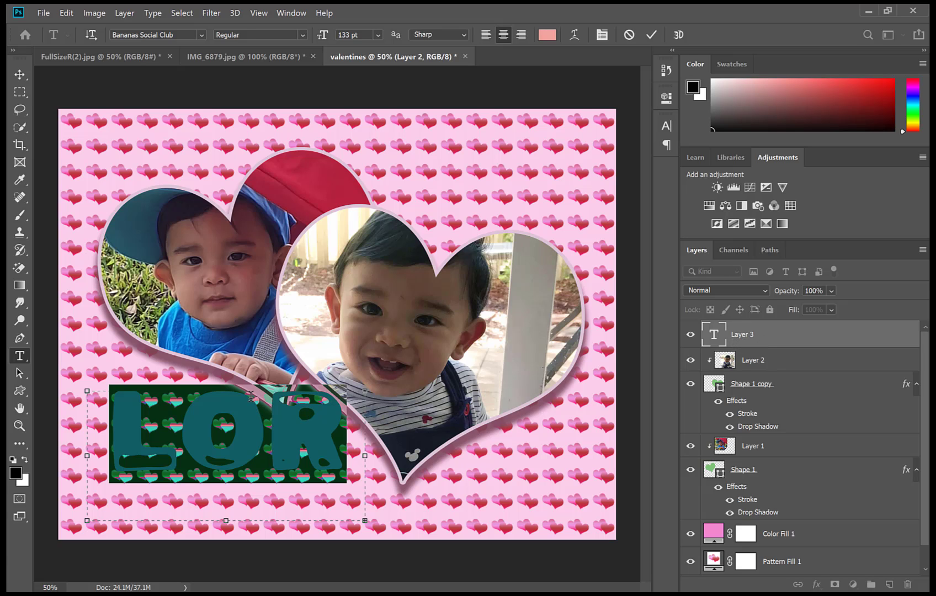
{"action": "left_click", "coordinate": [379, 34]}
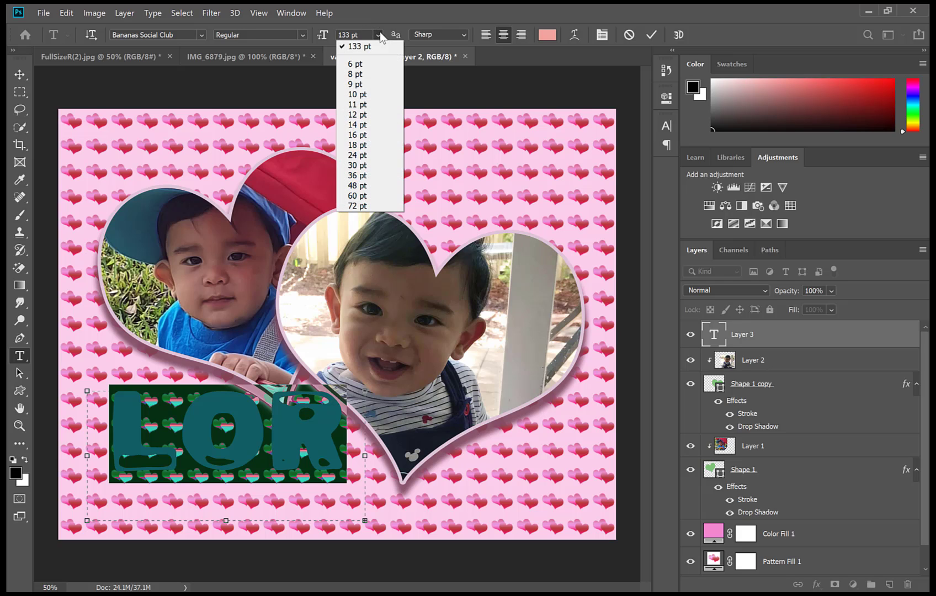
{"action": "left_click", "coordinate": [378, 34]}
{"action": "left_click", "coordinate": [379, 34]}
{"action": "left_click", "coordinate": [368, 208]}
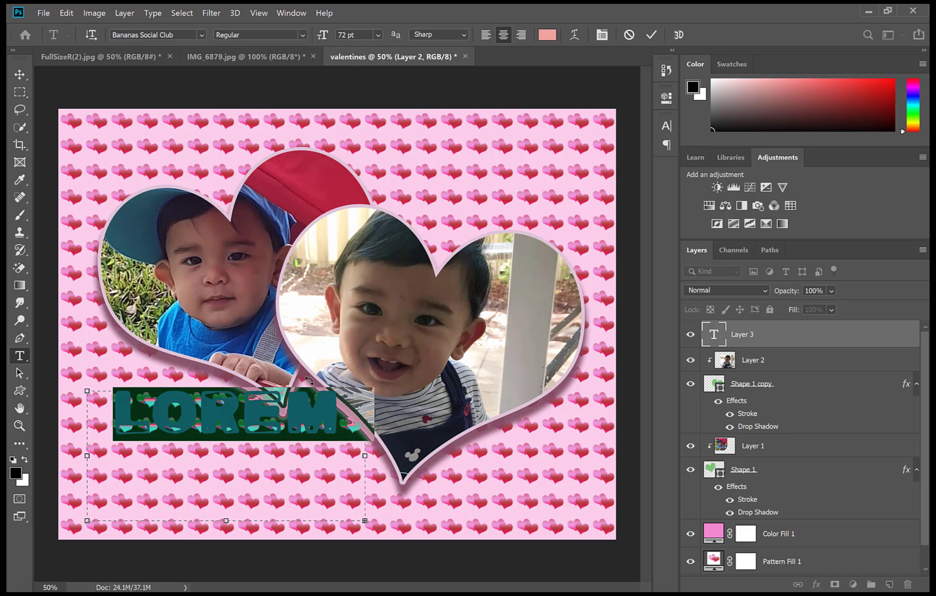
{"action": "left_click", "coordinate": [200, 36]}
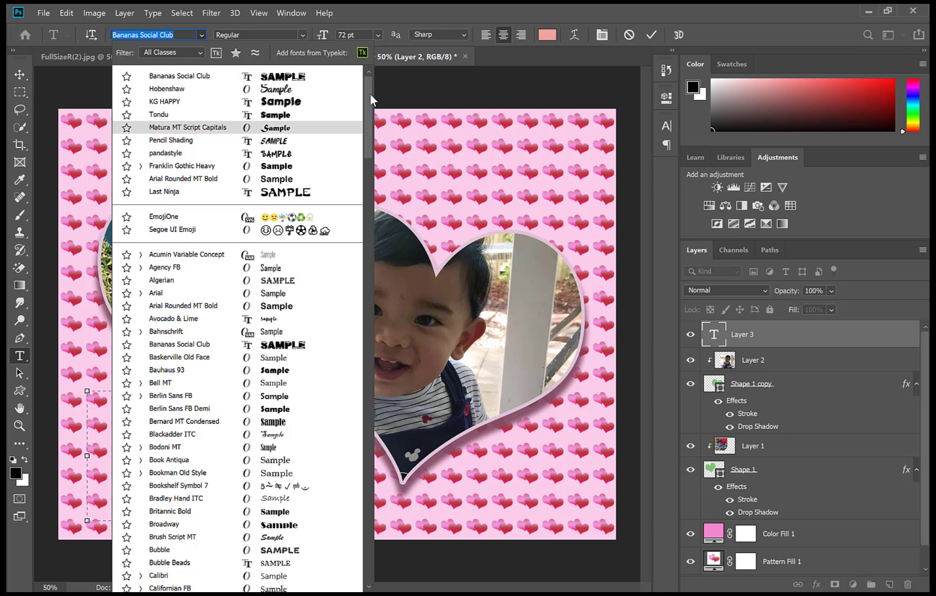
{"action": "left_click_drag", "start_coordinate": [370, 95], "coordinate": [364, 318]}
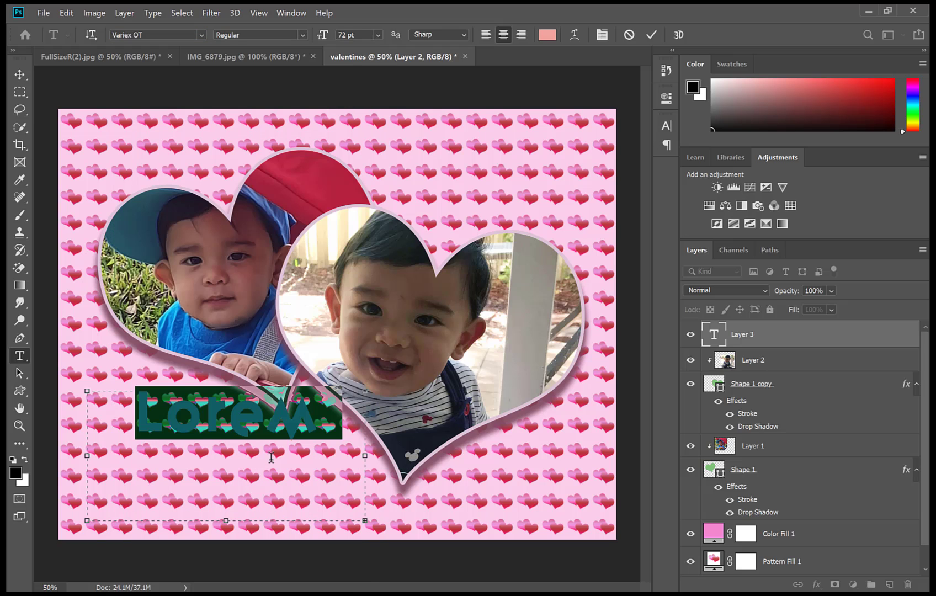
Replace the placeholder text with "Happy Valentines" and set its font size to 51 pt
{"action": "key", "text": "BackSpace"}
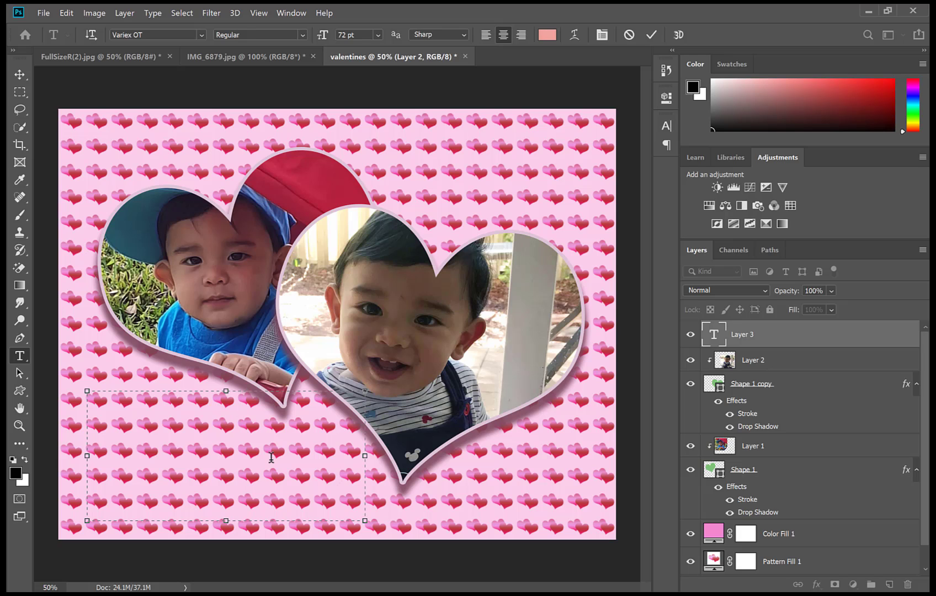
{"action": "type", "text": "appy"}
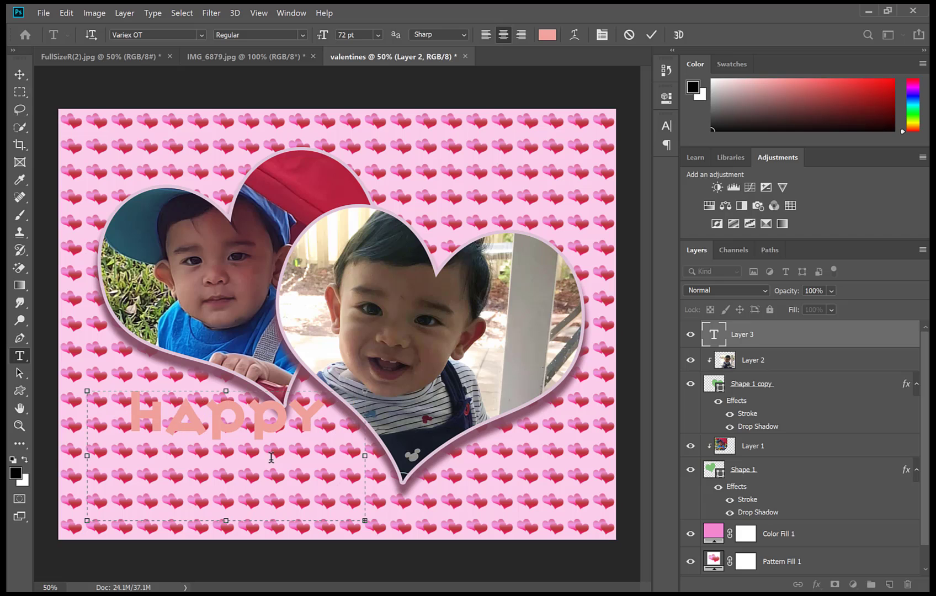
{"action": "key", "text": "ctrl+a"}
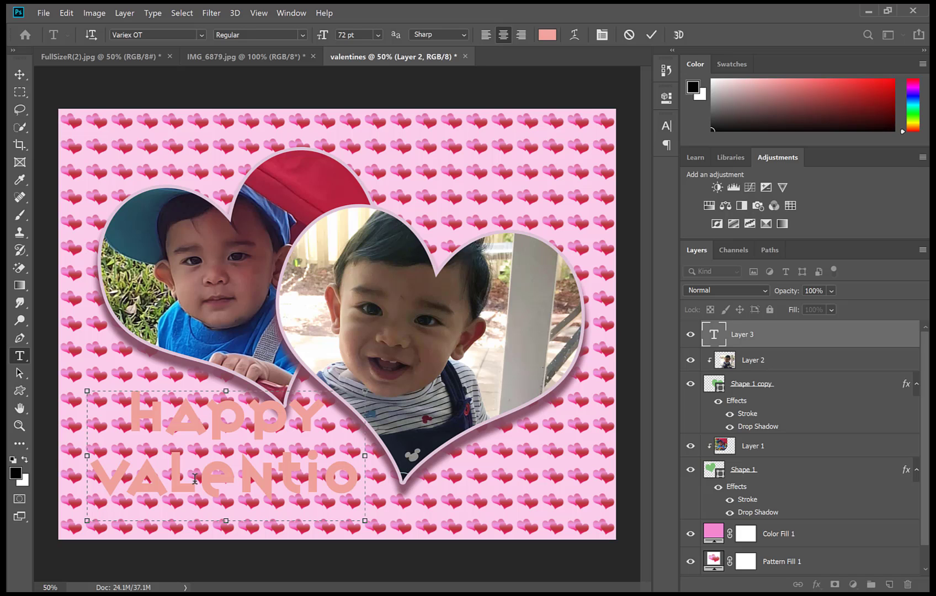
{"action": "key", "text": "BackSpace"}
{"action": "type", "text": "n"}
{"action": "key", "text": "ctrl+a"}
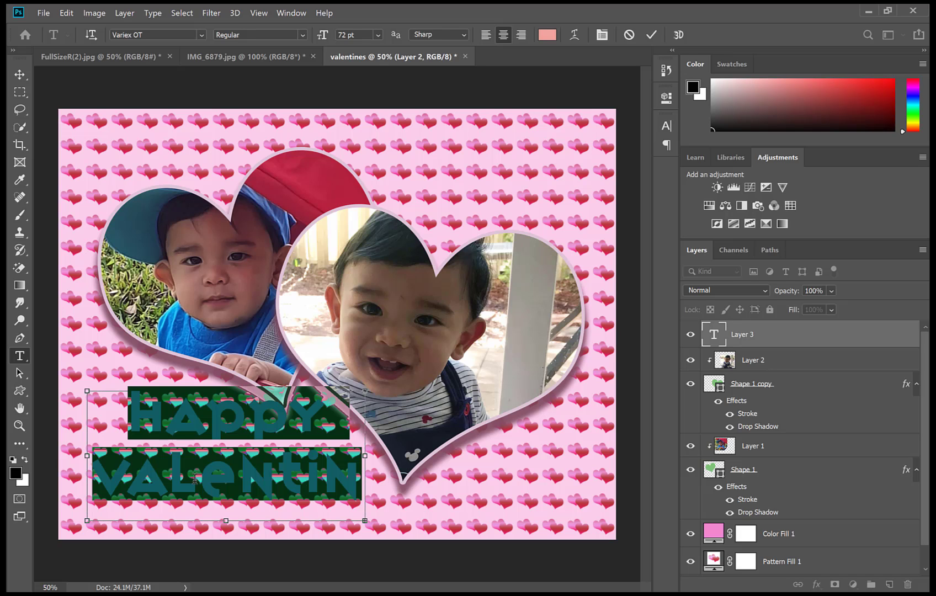
{"action": "mouse_move", "coordinate": [323, 36]}
{"action": "left_mouse_down"}
{"action": "mouse_move", "coordinate": [318, 46]}
{"action": "mouse_move", "coordinate": [317, 36]}
{"action": "left_mouse_up"}
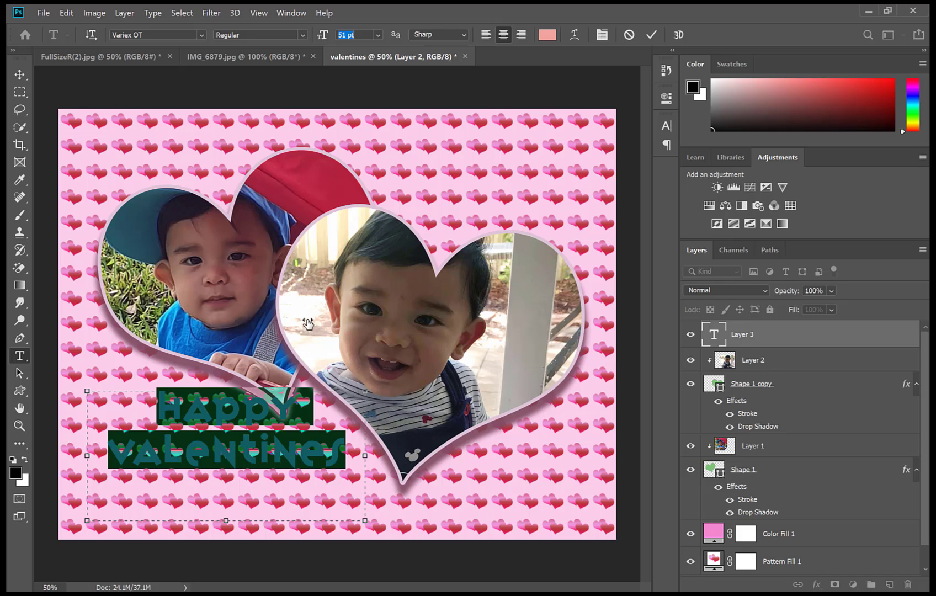
Extend the greeting to read "Happy Valentines, my angel." and select all of its text
{"action": "left_click", "coordinate": [353, 455]}
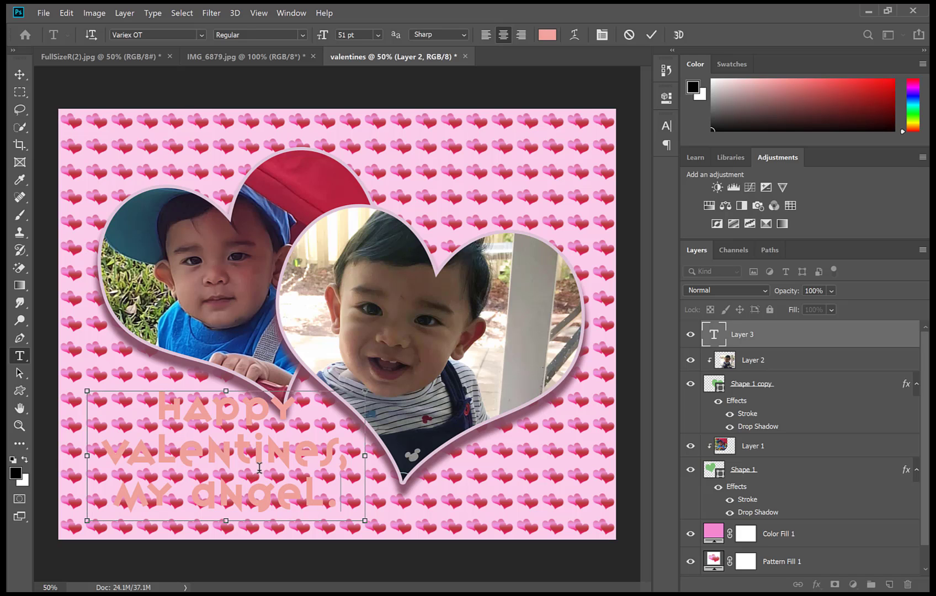
{"action": "key", "text": "ctrl+a"}
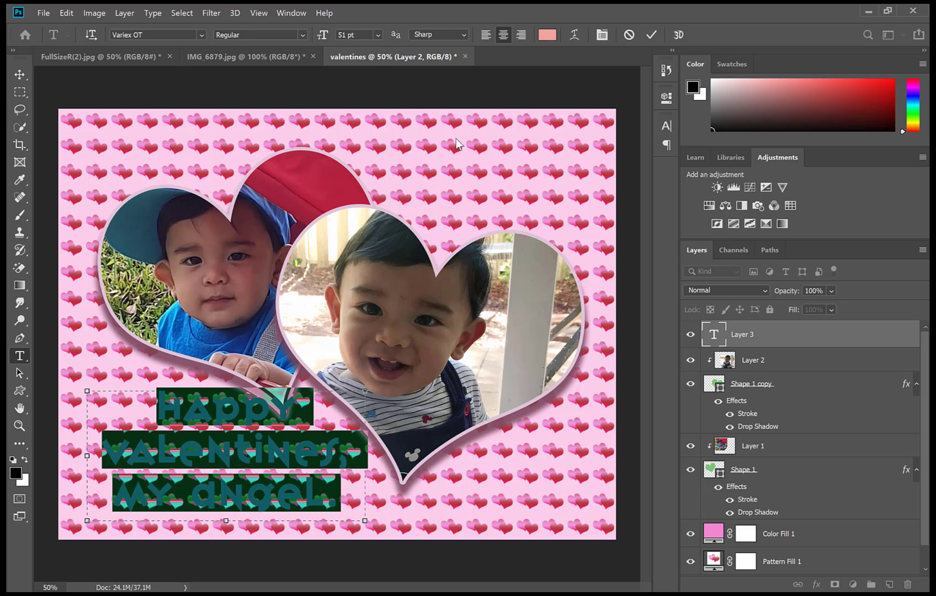
Change the greeting text's color to the red #c42848 sampled from the artwork and commit the text
{"action": "left_click", "coordinate": [548, 36]}
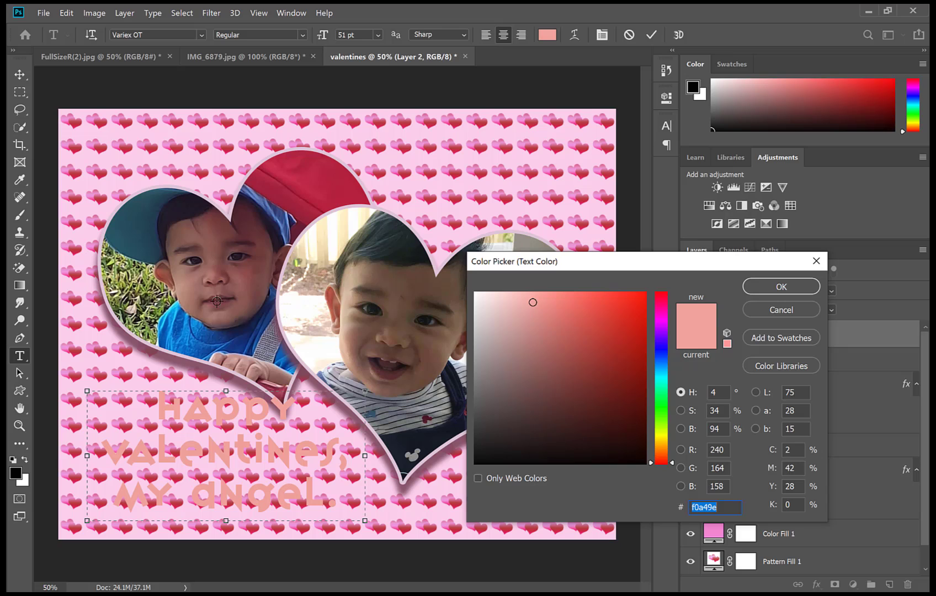
{"action": "left_click", "coordinate": [255, 282]}
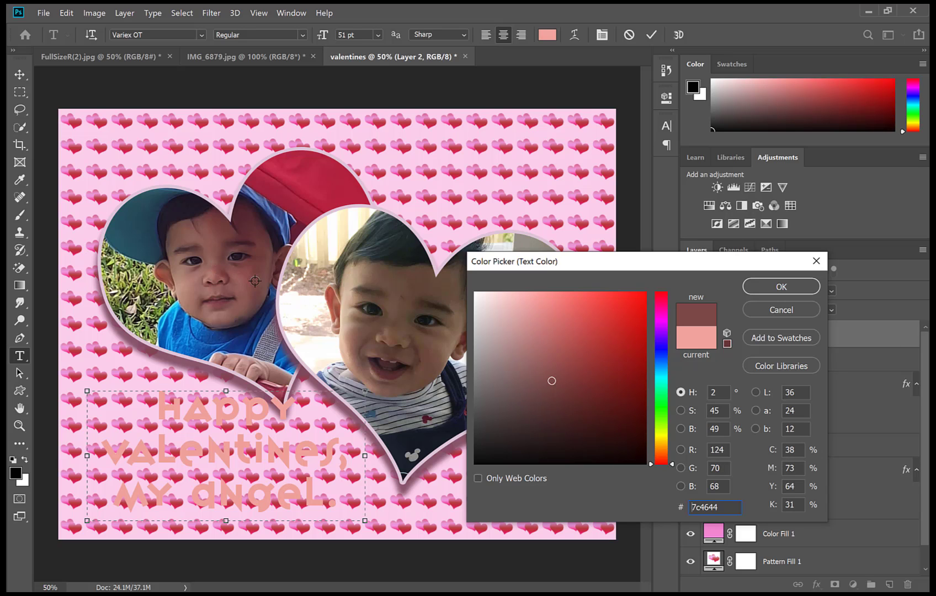
{"action": "left_click", "coordinate": [219, 241]}
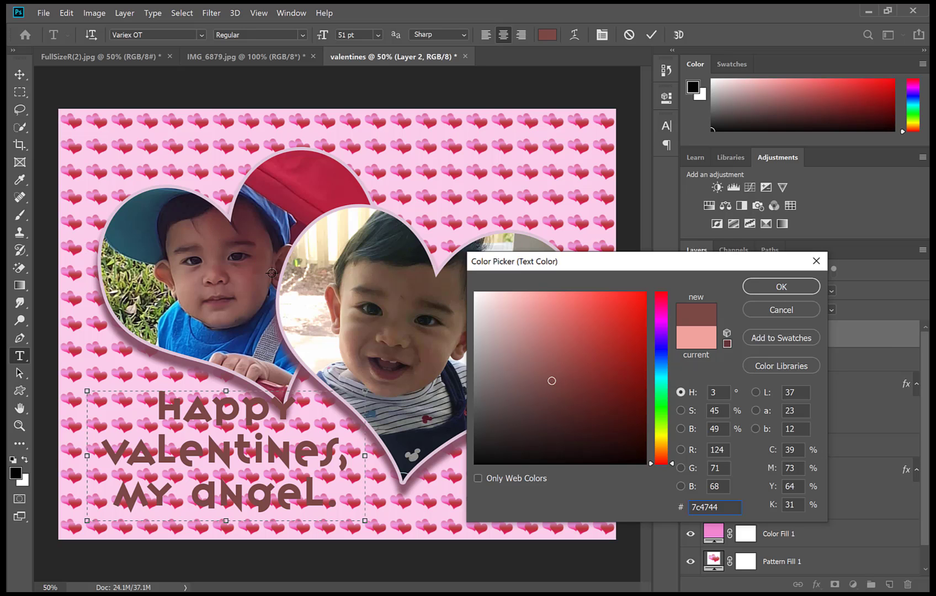
{"action": "left_click", "coordinate": [347, 325]}
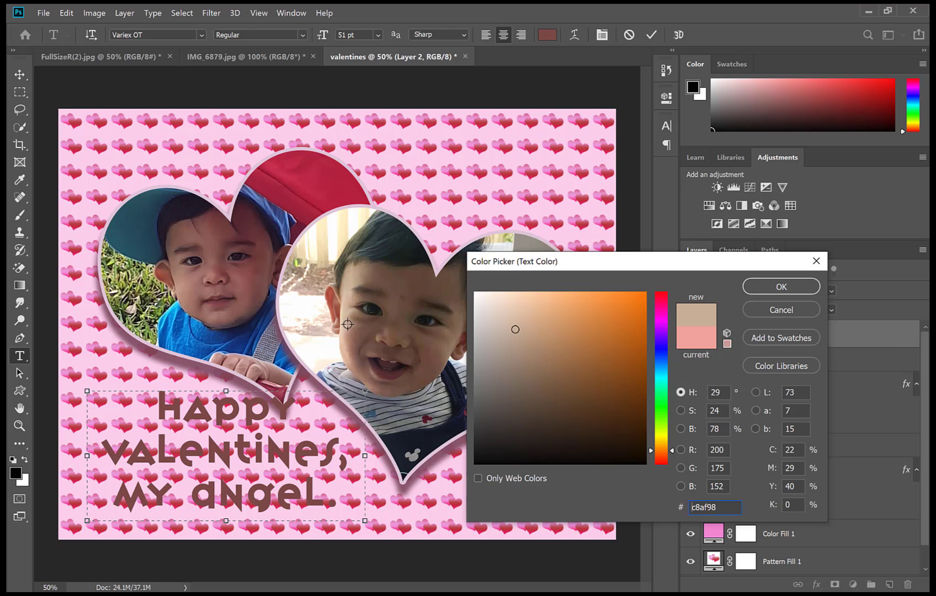
{"action": "left_click", "coordinate": [425, 384]}
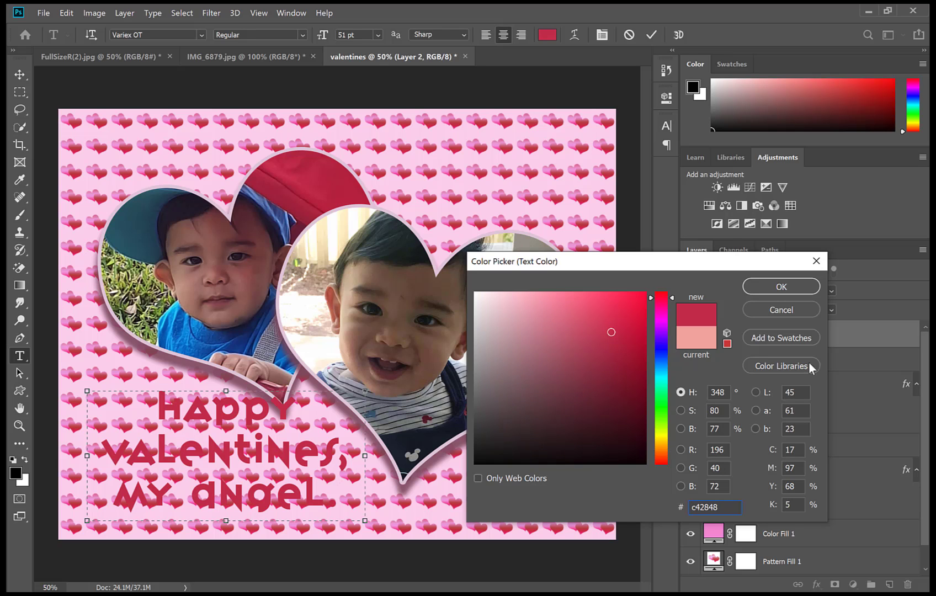
{"action": "left_click", "coordinate": [790, 285]}
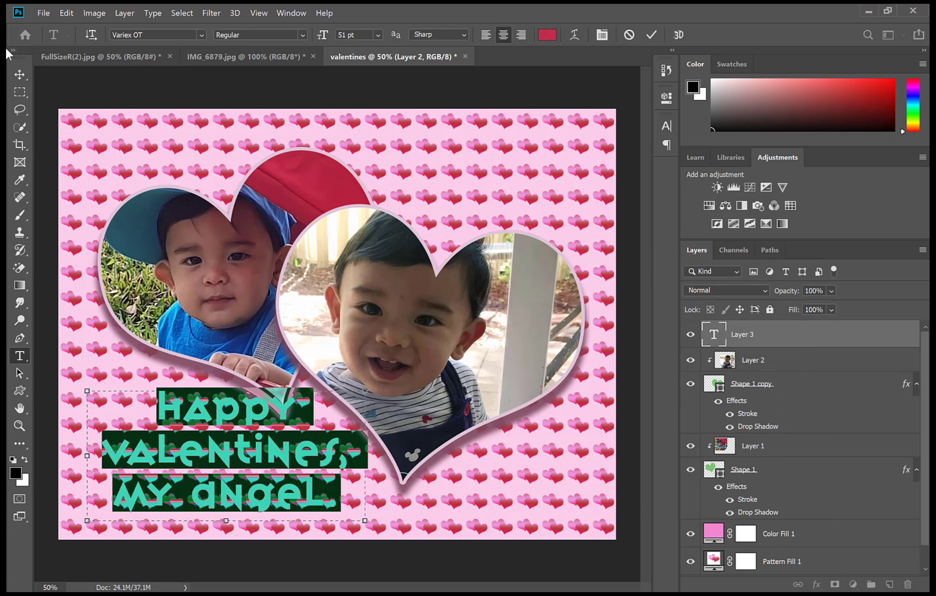
{"action": "left_click", "coordinate": [19, 74]}
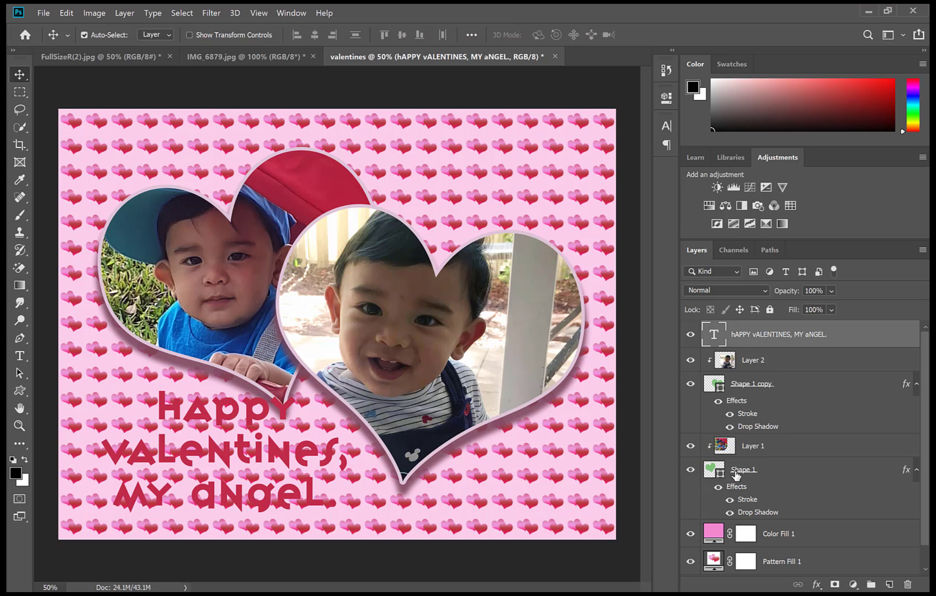
Select both heart shapes together with their clipped photos and nudge them upward, away from the greeting text
{"action": "left_click", "coordinate": [743, 471]}
{"action": "left_click", "coordinate": [718, 387], "text": "ctrl"}
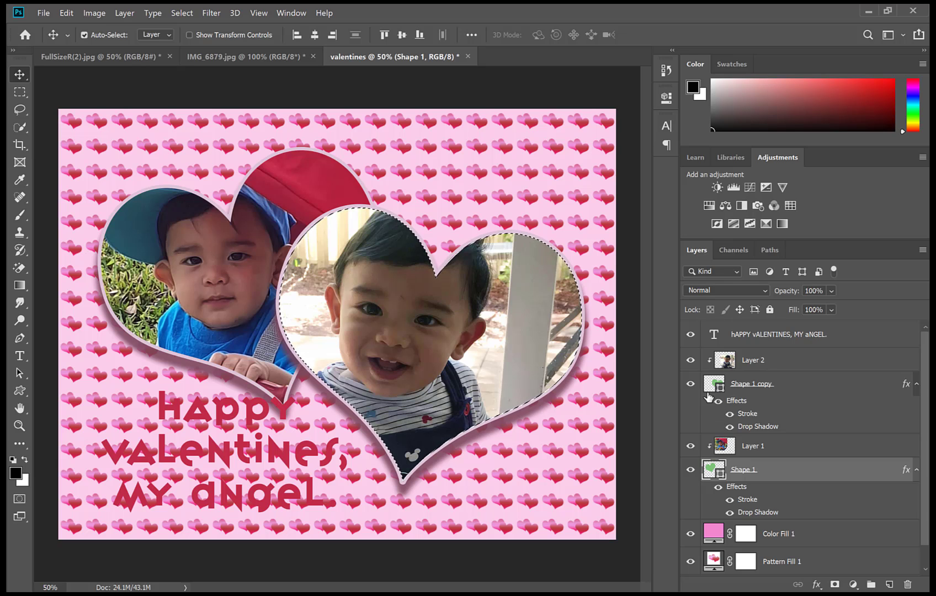
{"action": "left_click", "coordinate": [709, 386], "text": "shift"}
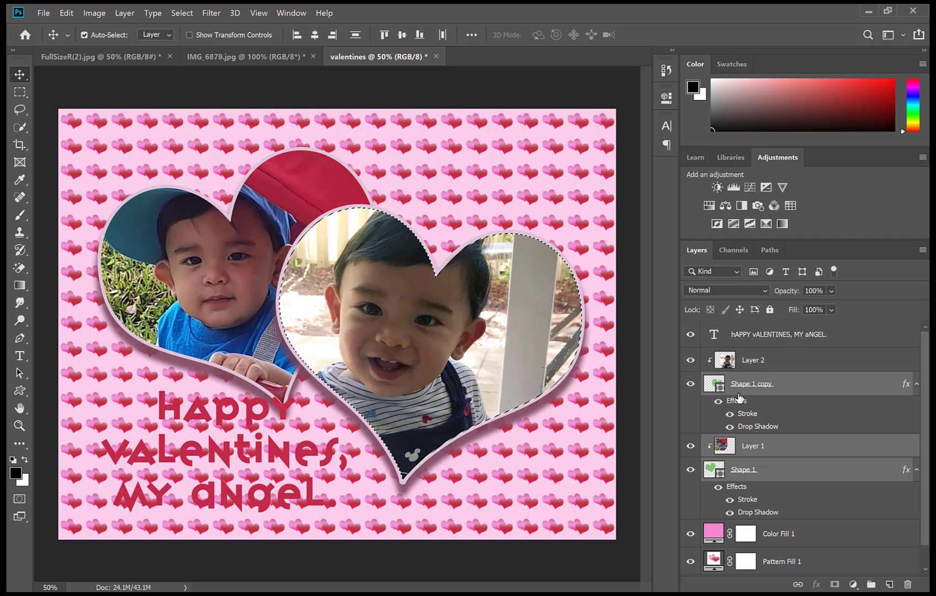
{"action": "left_click", "coordinate": [774, 367], "text": "shift"}
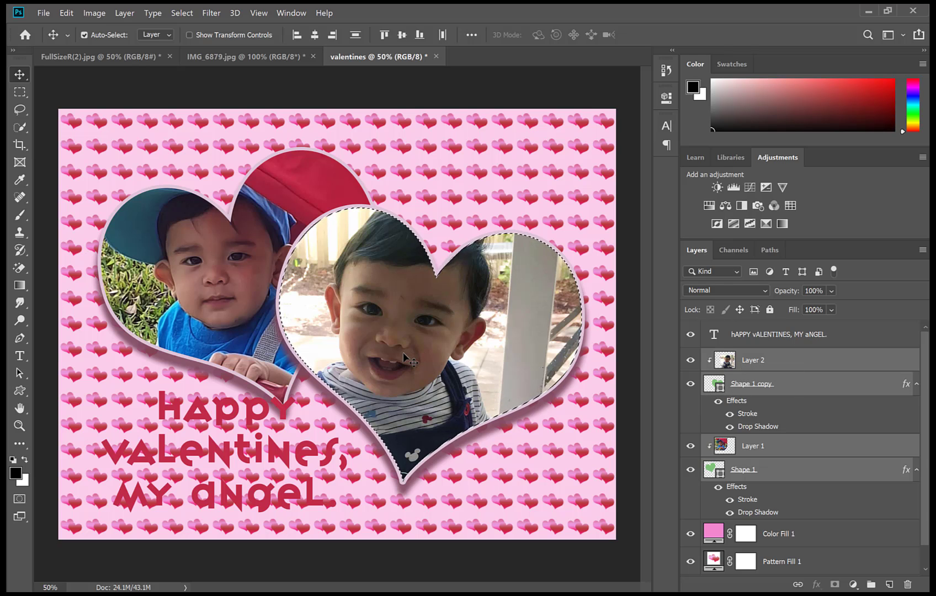
{"action": "key", "text": "ctrl+d"}
{"action": "key", "text": "Up"}
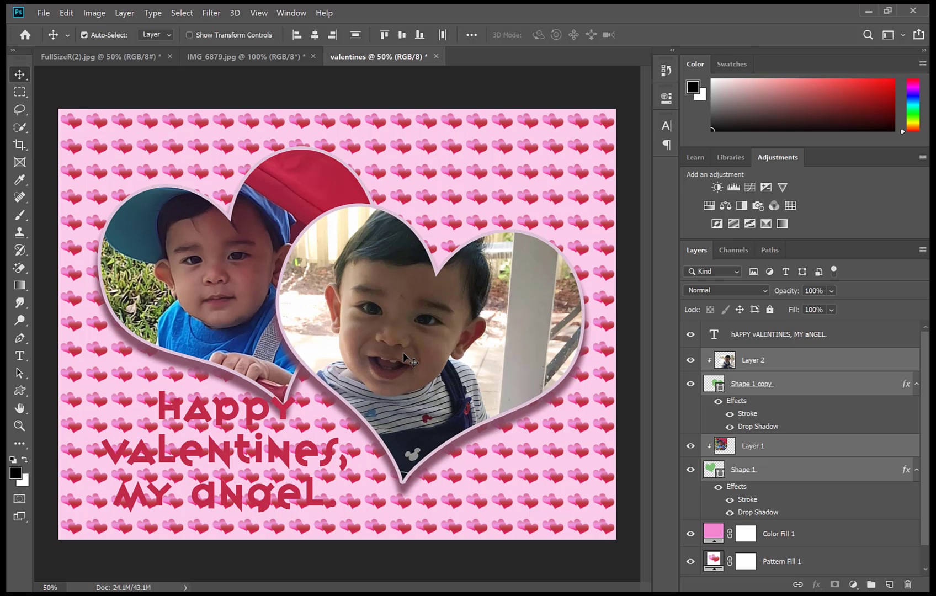
{"action": "key", "text": "Up"}
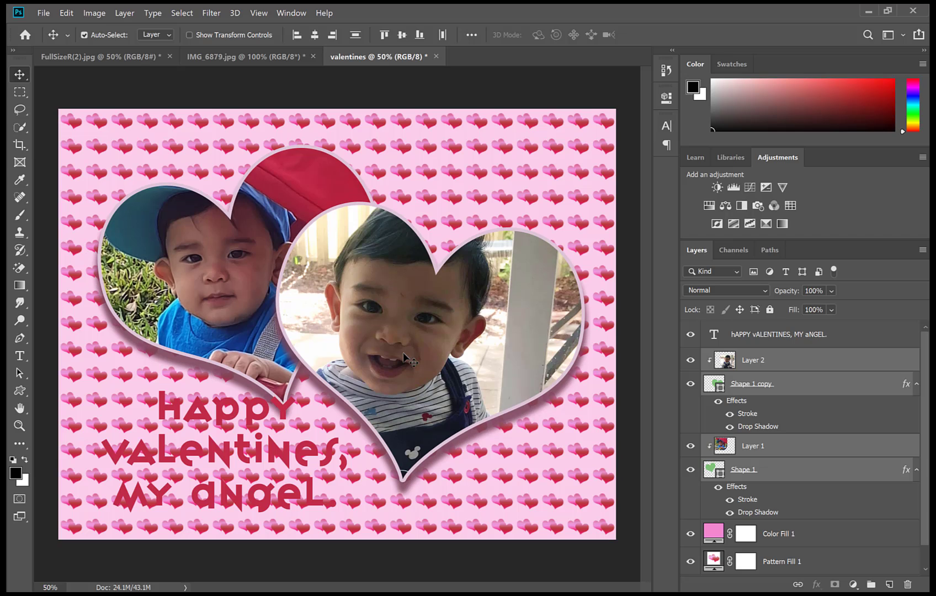
{"action": "key", "text": "Up"}
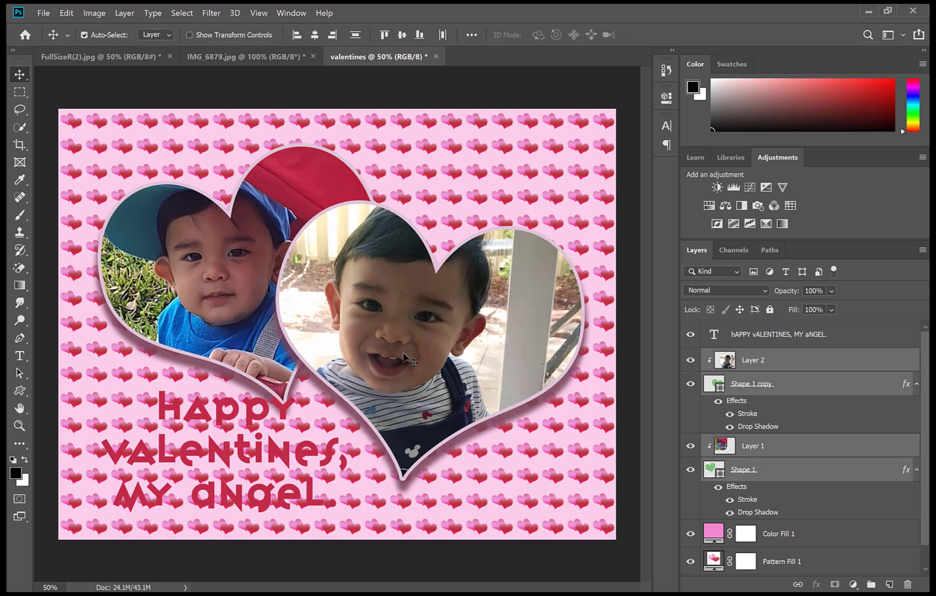
{"action": "key", "text": "Up"}
{"action": "key", "text": "Up"}
{"action": "key", "text": "Up"}
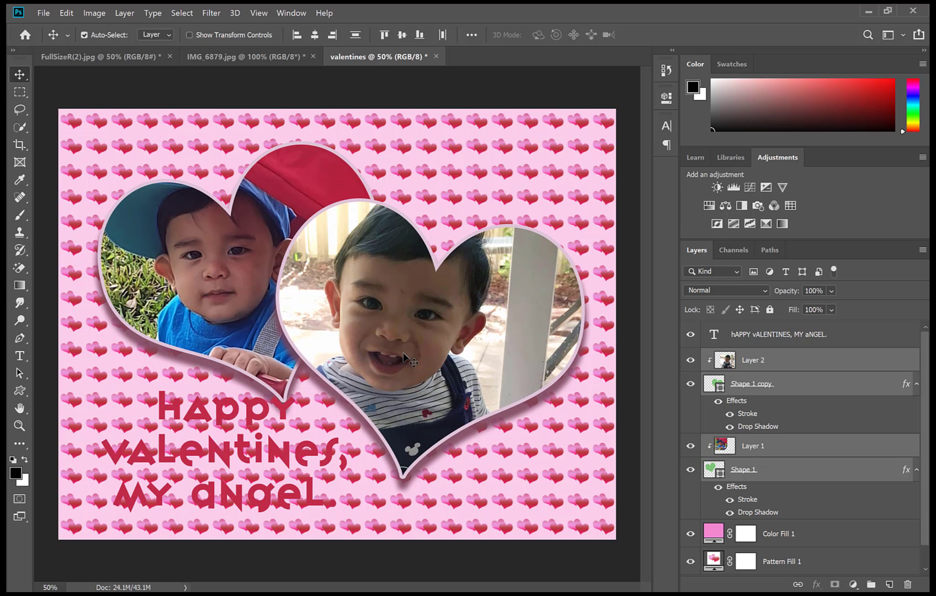
{"action": "key", "text": "Up"}
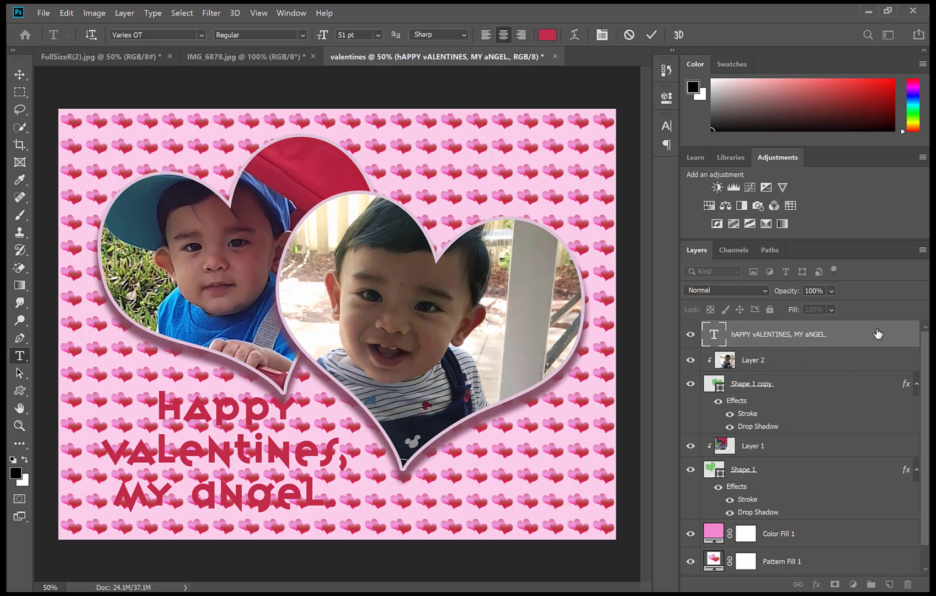
Add a drop shadow to the greeting text with 9 px distance, 20% spread and 29 px size
{"action": "double_click", "coordinate": [878, 334]}
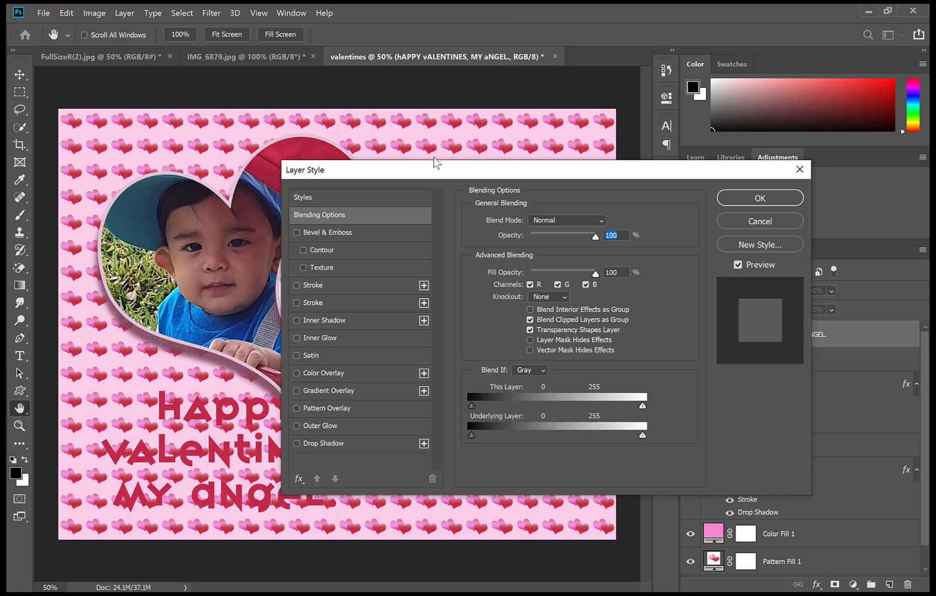
{"action": "left_click_drag", "start_coordinate": [376, 169], "coordinate": [528, 94]}
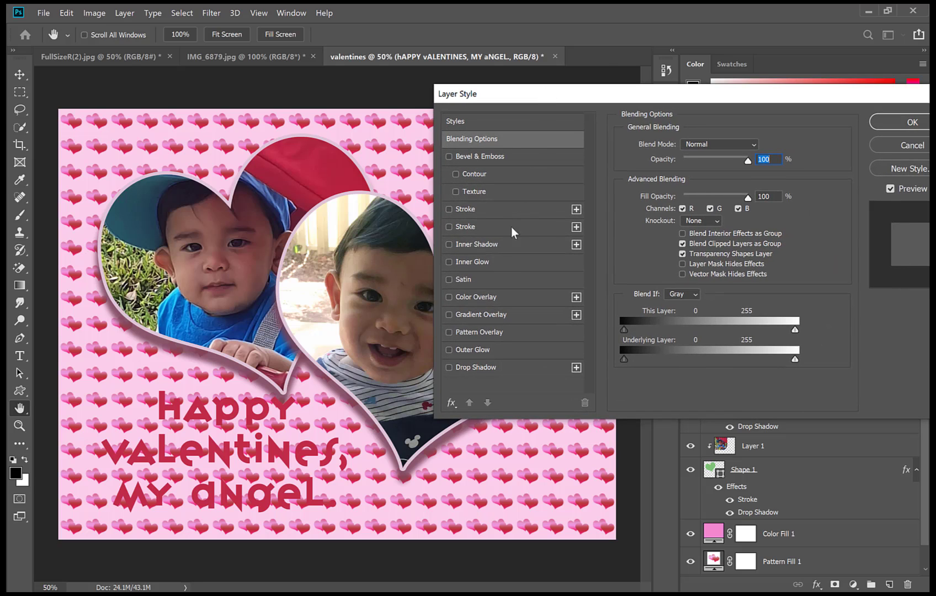
{"action": "left_click", "coordinate": [464, 369]}
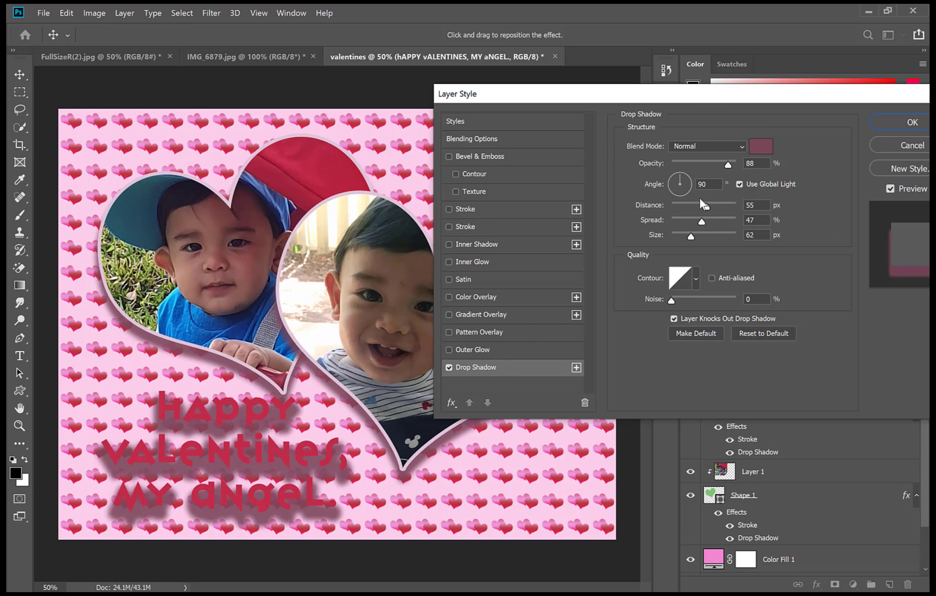
{"action": "left_click_drag", "start_coordinate": [704, 206], "coordinate": [685, 224]}
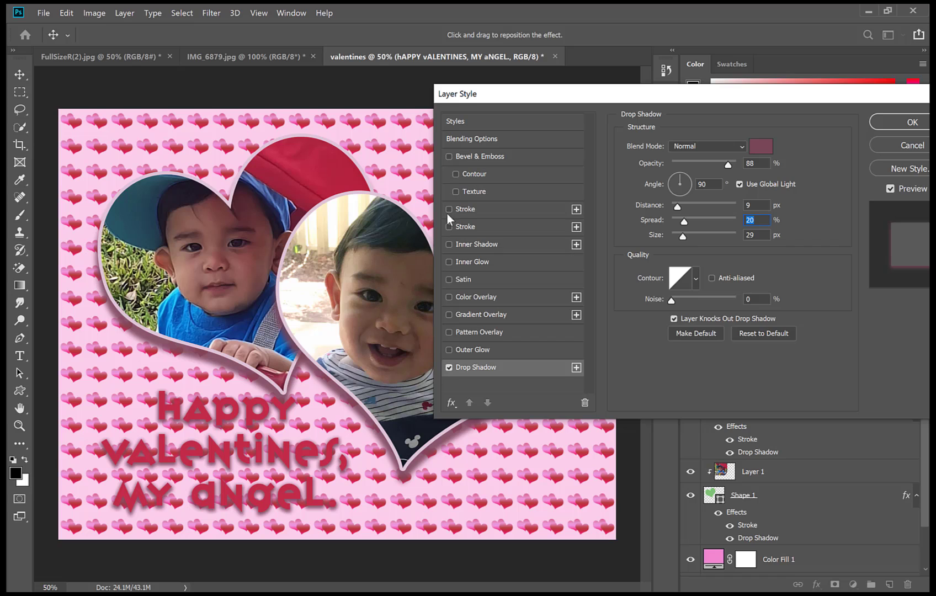
Add a gradient overlay to the greeting text using the Orange, Yellow, Orange preset
{"action": "left_click", "coordinate": [449, 314]}
{"action": "left_click", "coordinate": [489, 313]}
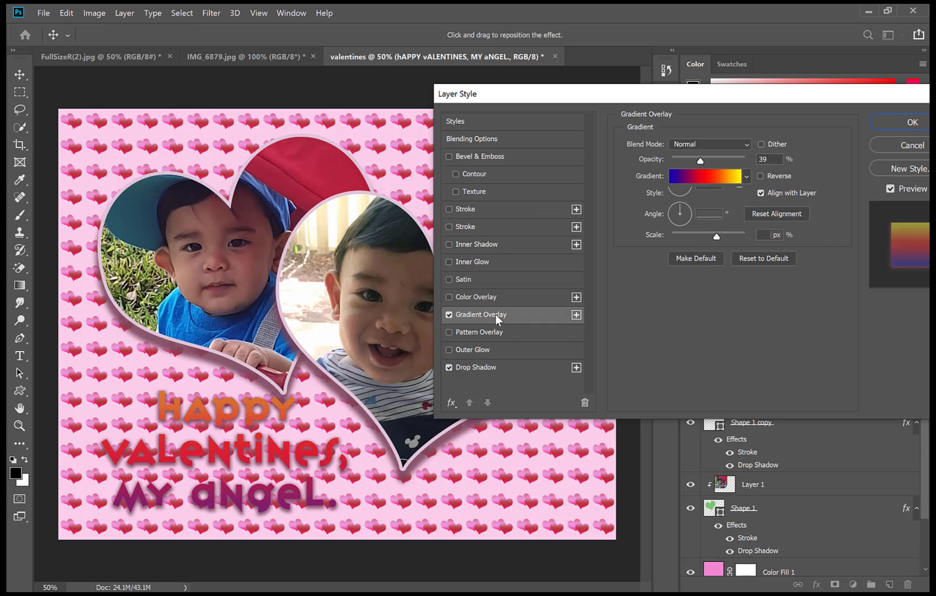
{"action": "left_click", "coordinate": [725, 178]}
{"action": "left_click", "coordinate": [731, 181]}
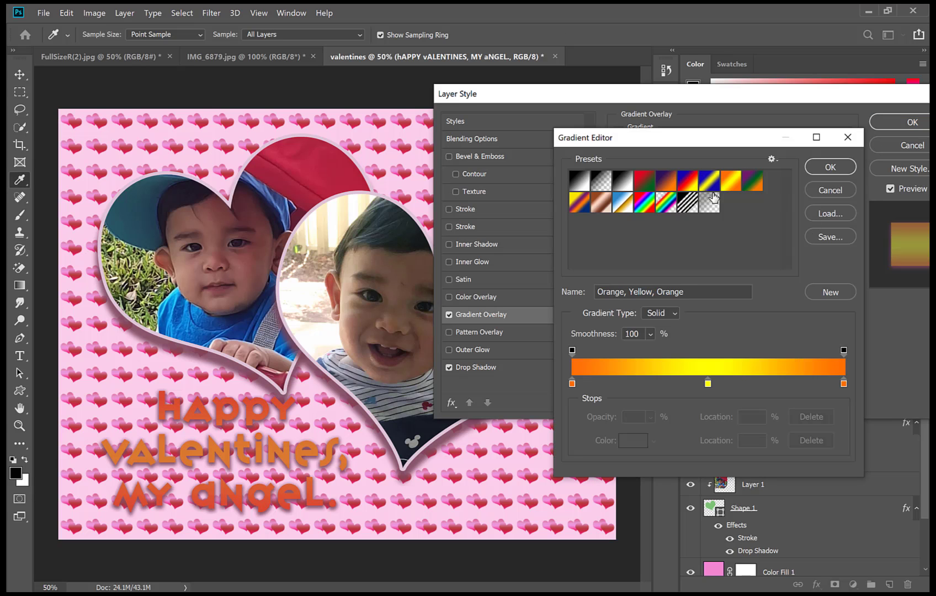
Recolor the gradient's end stops red, using #ba2243 for the first, and apply the style with a 7 px outside navy stroke
{"action": "left_click", "coordinate": [572, 383]}
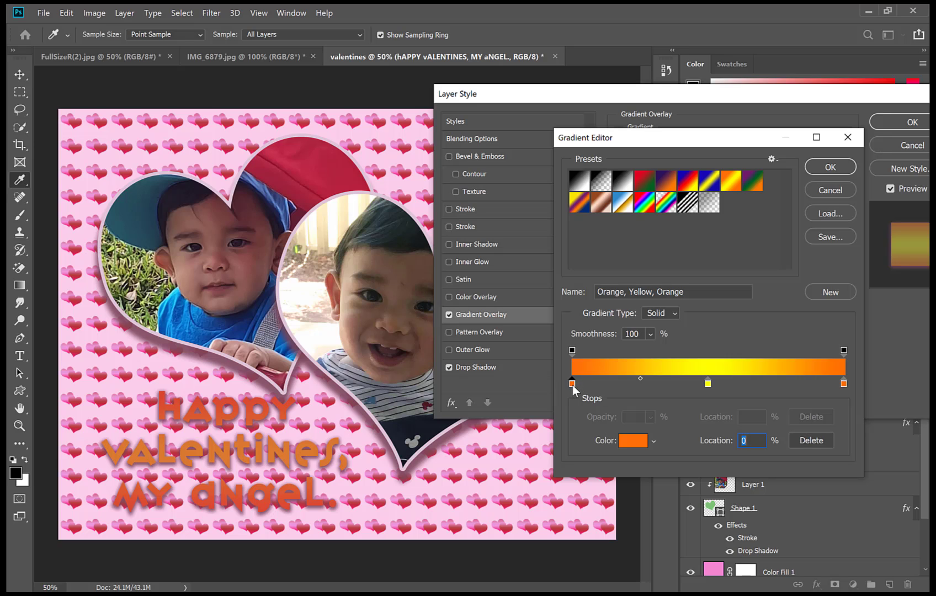
{"action": "double_click", "coordinate": [572, 384]}
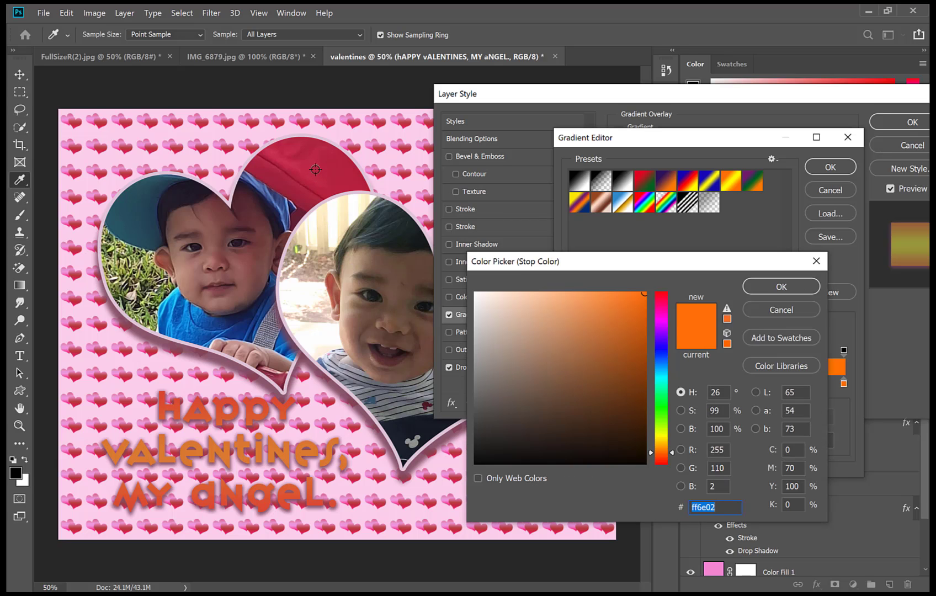
{"action": "left_click", "coordinate": [315, 170]}
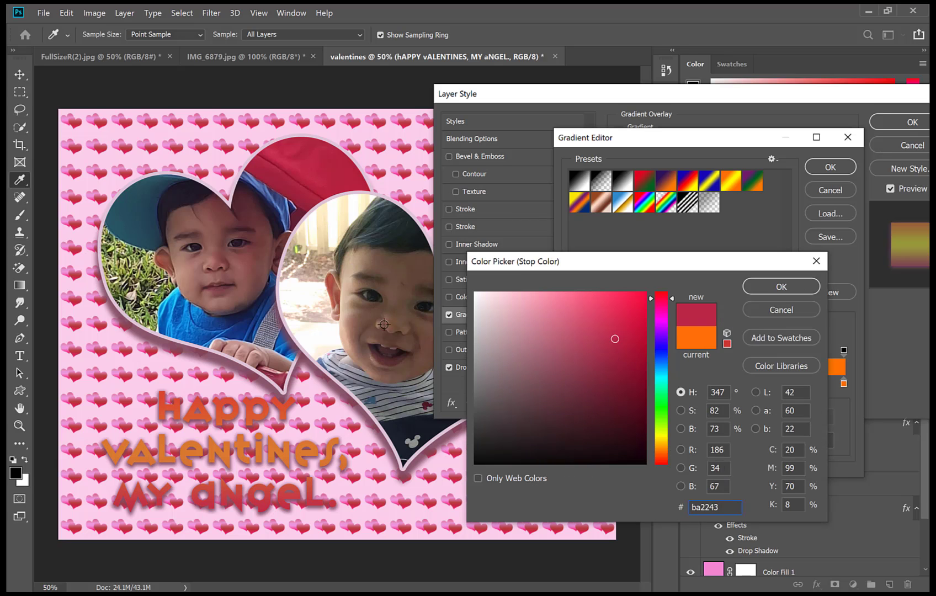
{"action": "left_click", "coordinate": [811, 286]}
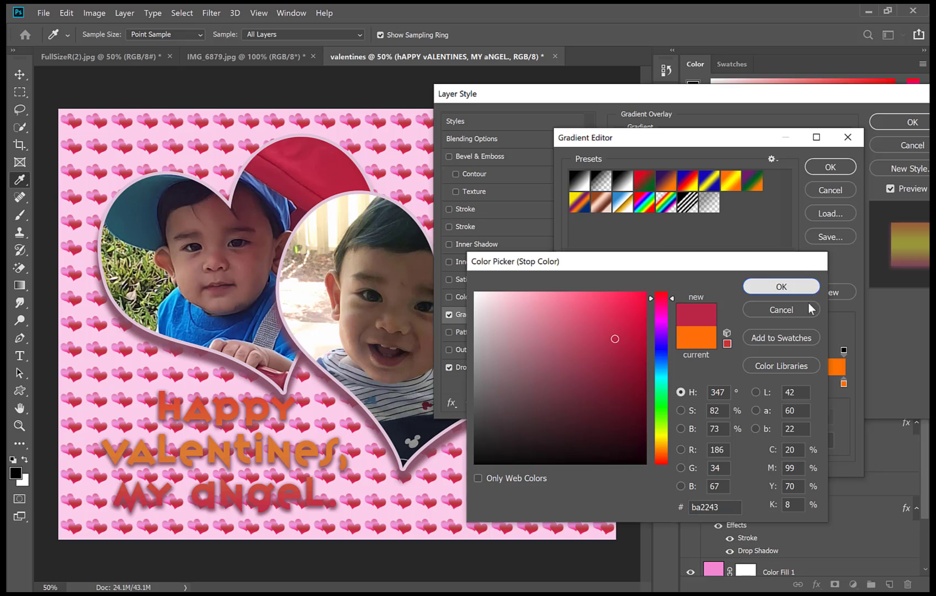
{"action": "double_click", "coordinate": [844, 383]}
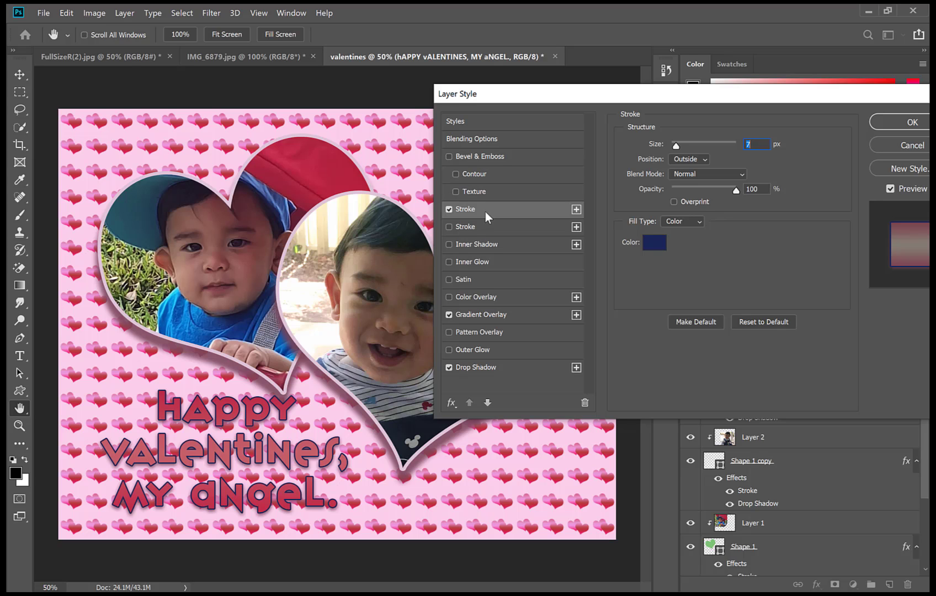
{"action": "left_click", "coordinate": [875, 129]}
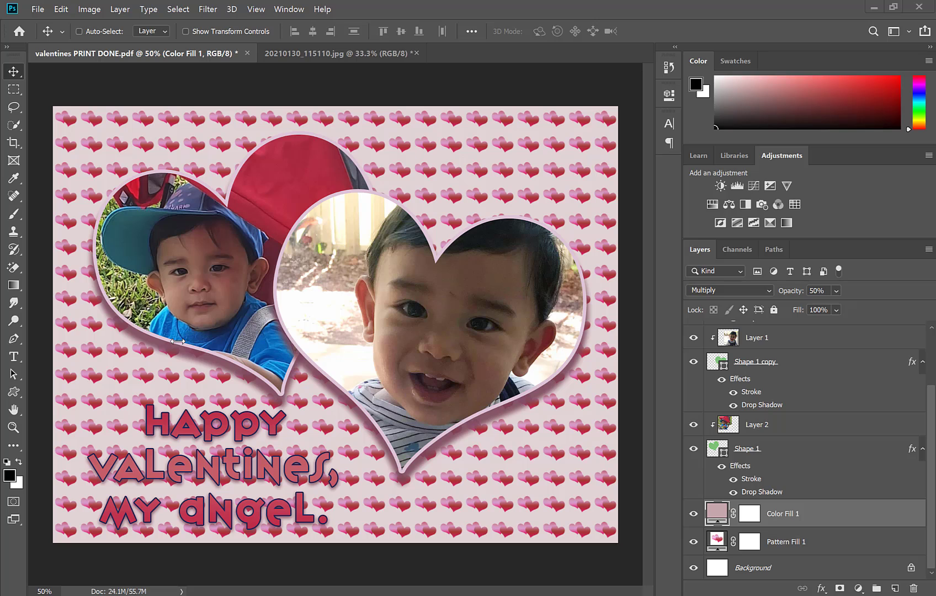
In valentines PRINT DONE.pdf, draw a black custom heart about 3952 by 2572 px above Color Fill 1 and move it behind the greeting
{"action": "left_click", "coordinate": [18, 392]}
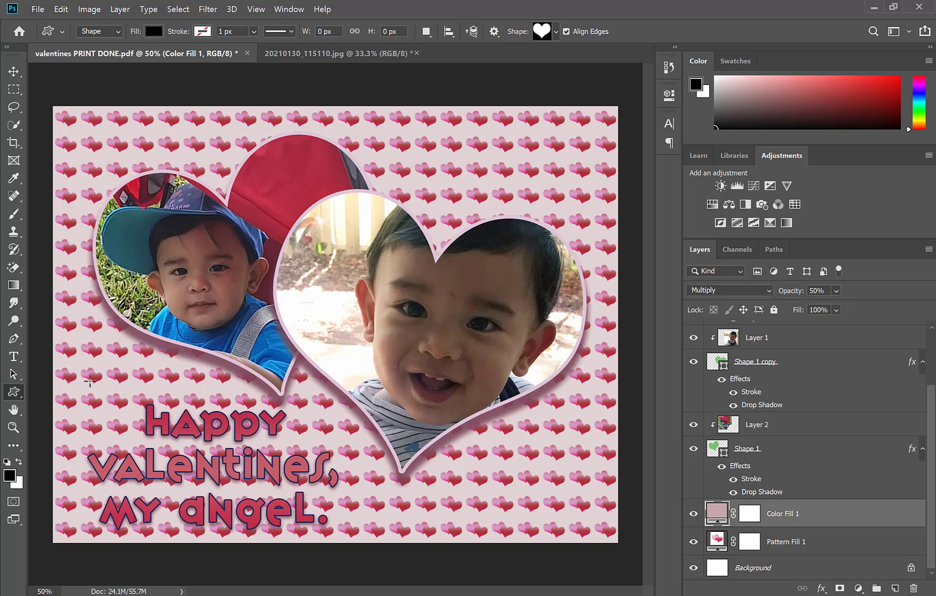
{"action": "left_click_drag", "start_coordinate": [77, 368], "coordinate": [415, 585]}
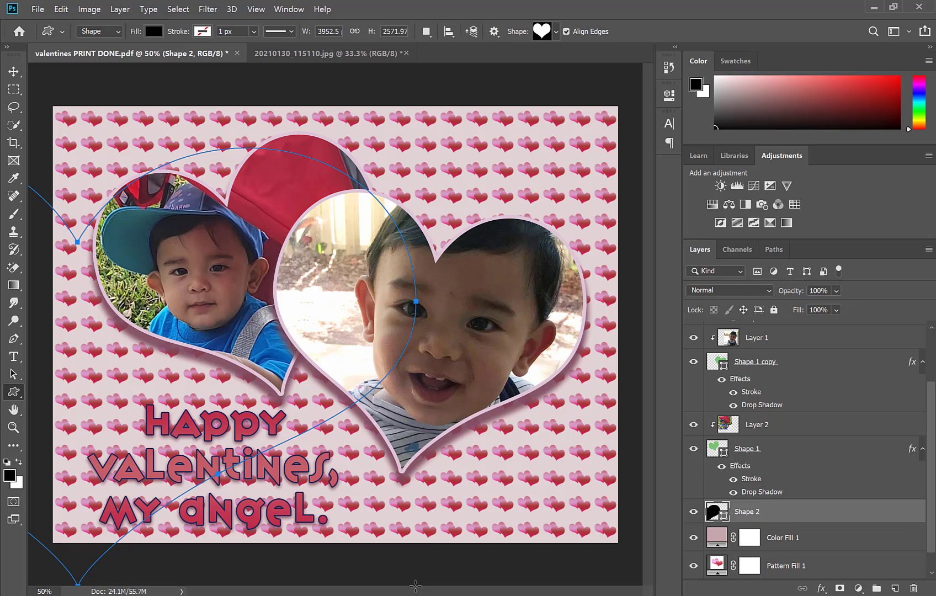
{"action": "left_click", "coordinate": [13, 73]}
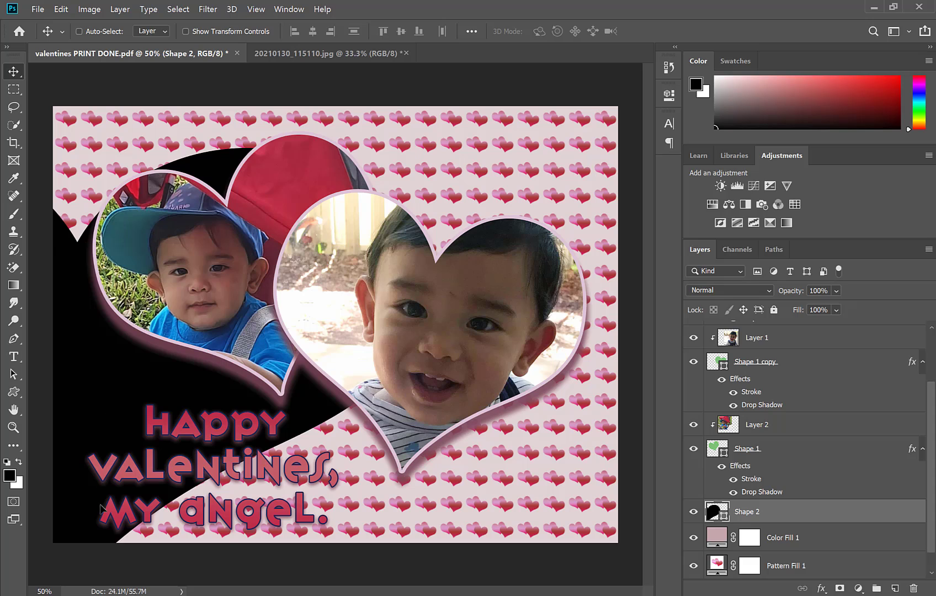
{"action": "left_click_drag", "start_coordinate": [100, 508], "coordinate": [127, 501]}
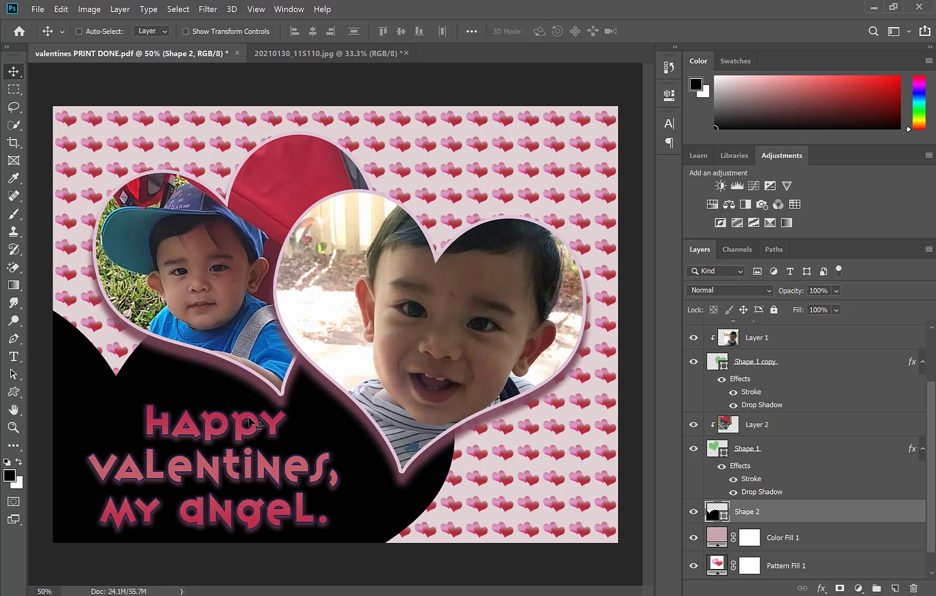
{"action": "left_click_drag", "start_coordinate": [249, 395], "coordinate": [246, 400]}
{"action": "left_click_drag", "start_coordinate": [2, 405], "coordinate": [8, 377]}
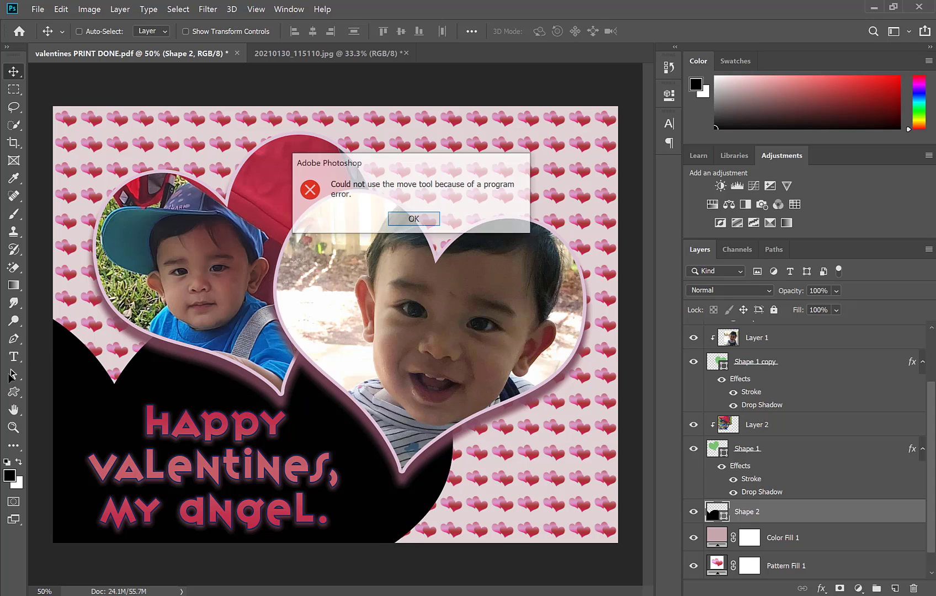
{"action": "left_click", "coordinate": [423, 219]}
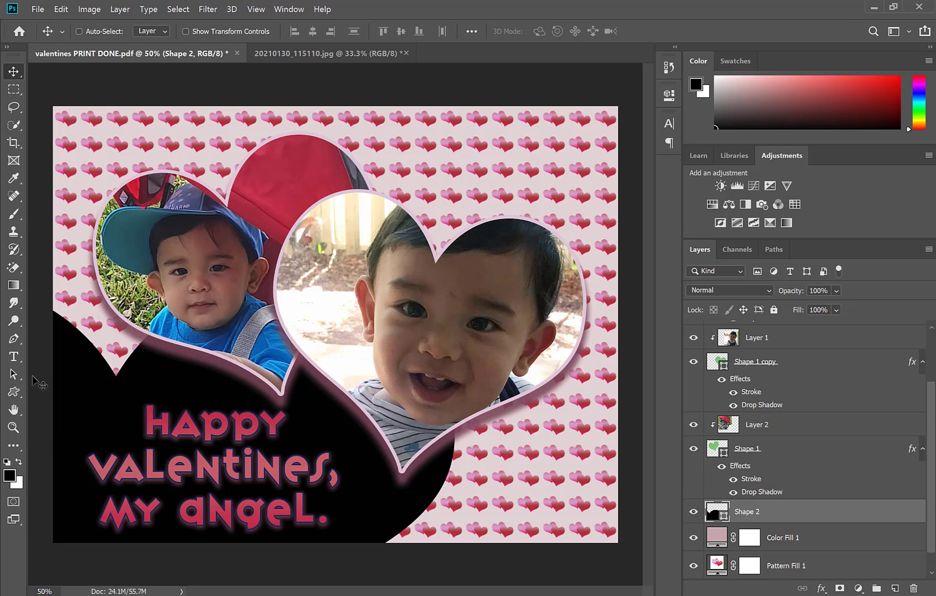
Change the fill of the large black heart behind the greeting to a pink from the recently used colors
{"action": "left_click", "coordinate": [14, 393]}
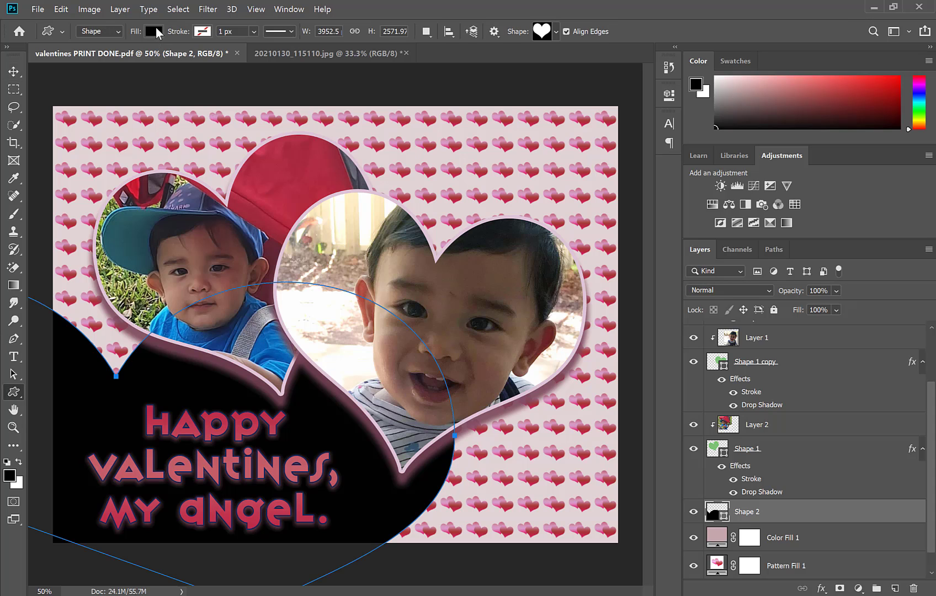
{"action": "left_click", "coordinate": [156, 29]}
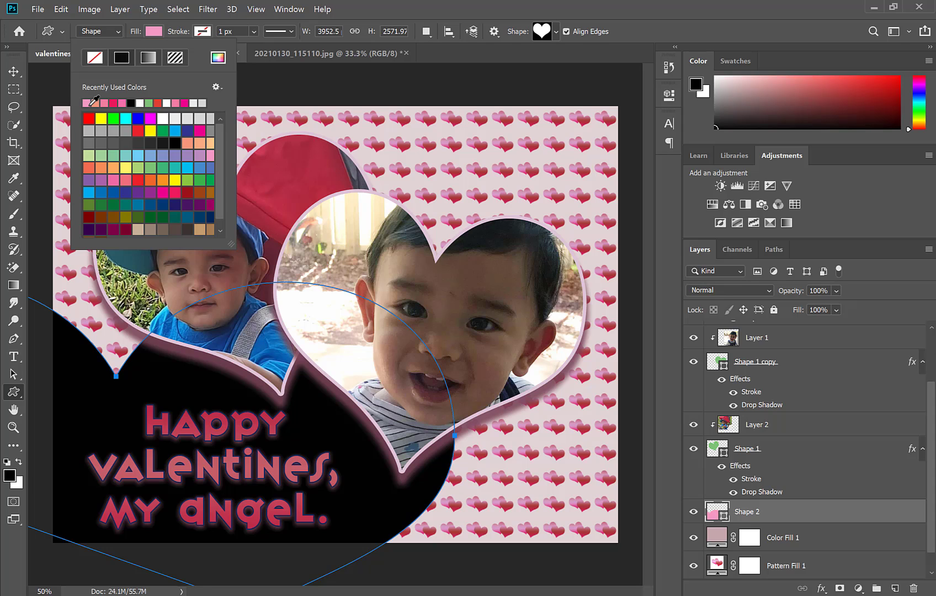
{"action": "left_click", "coordinate": [92, 104]}
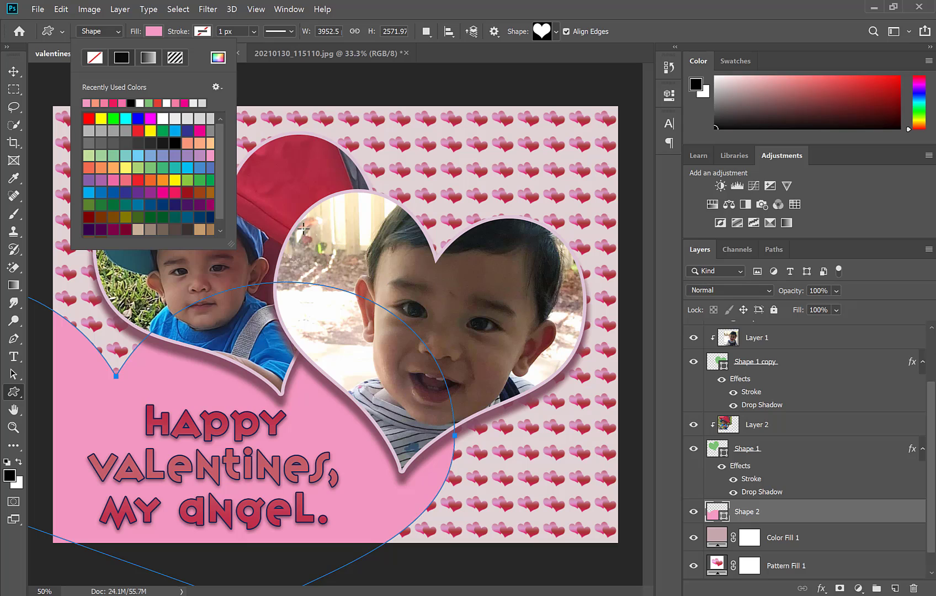
Lower the opacity of the large pink heart's layer to 65%
{"action": "left_click", "coordinate": [836, 290]}
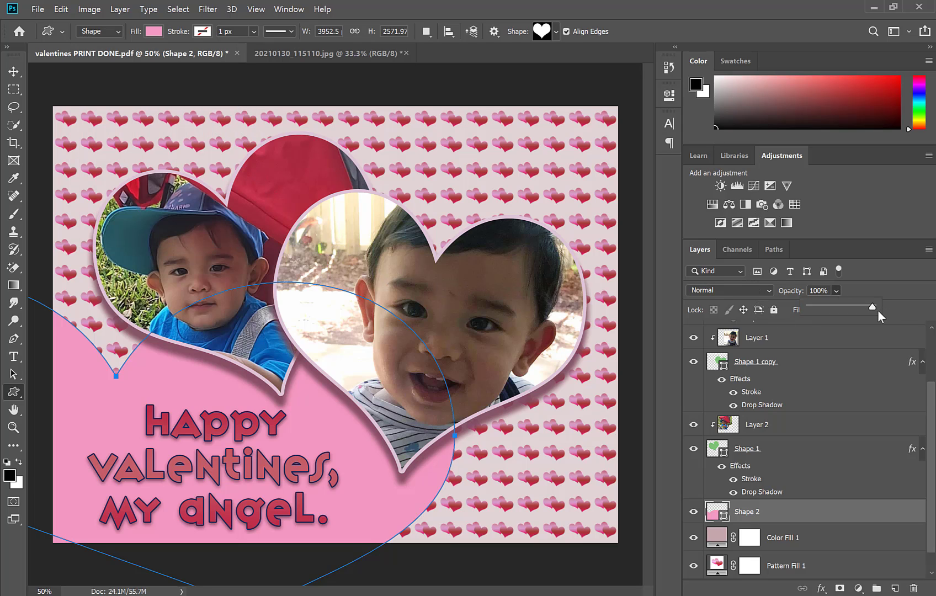
{"action": "left_click_drag", "start_coordinate": [871, 307], "coordinate": [845, 313]}
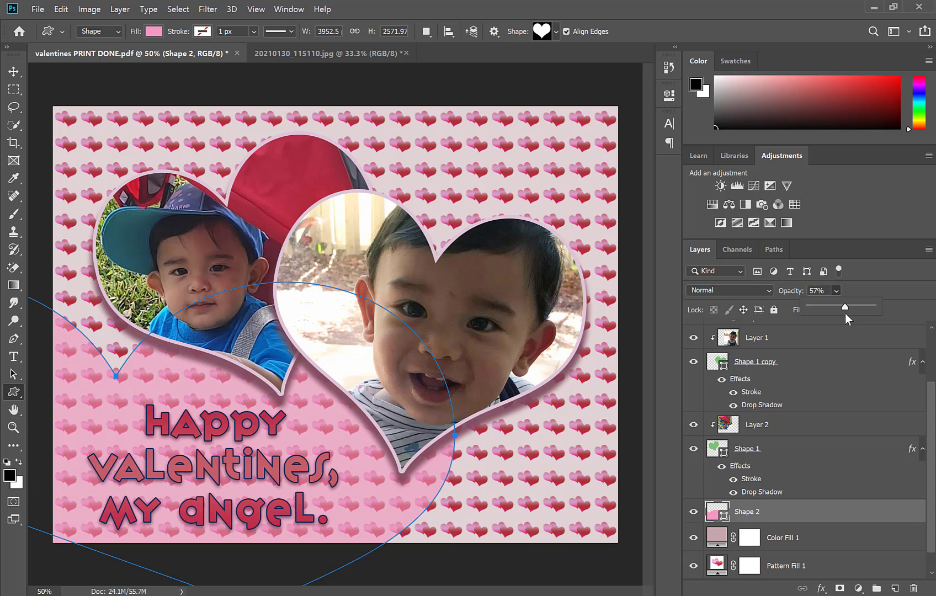
{"action": "left_click", "coordinate": [612, 2]}
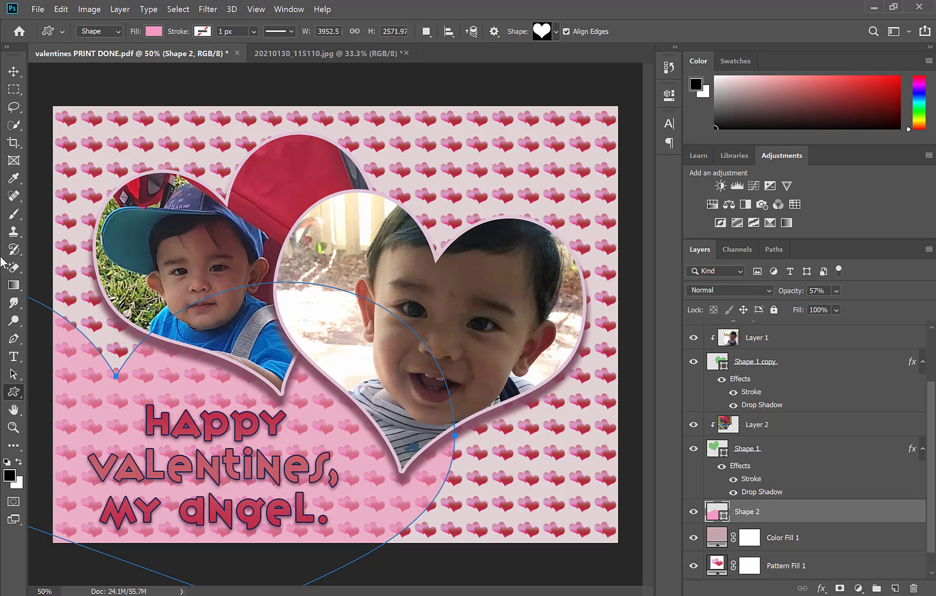
{"action": "left_click", "coordinate": [14, 72]}
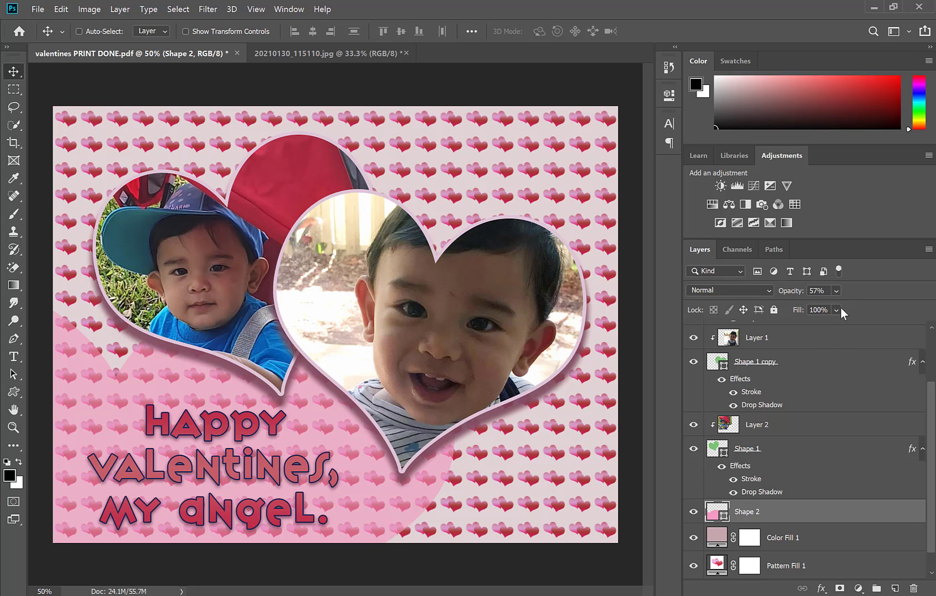
{"action": "left_click", "coordinate": [836, 291]}
{"action": "left_click_drag", "start_coordinate": [860, 307], "coordinate": [863, 309]}
{"action": "left_click", "coordinate": [815, 288]}
{"action": "key", "text": "BackSpace"}
{"action": "type", "text": "5"}
Save the document under the name VERSION 2 in Downloads as a Photoshop PDF with layers
{"action": "left_click", "coordinate": [38, 10]}
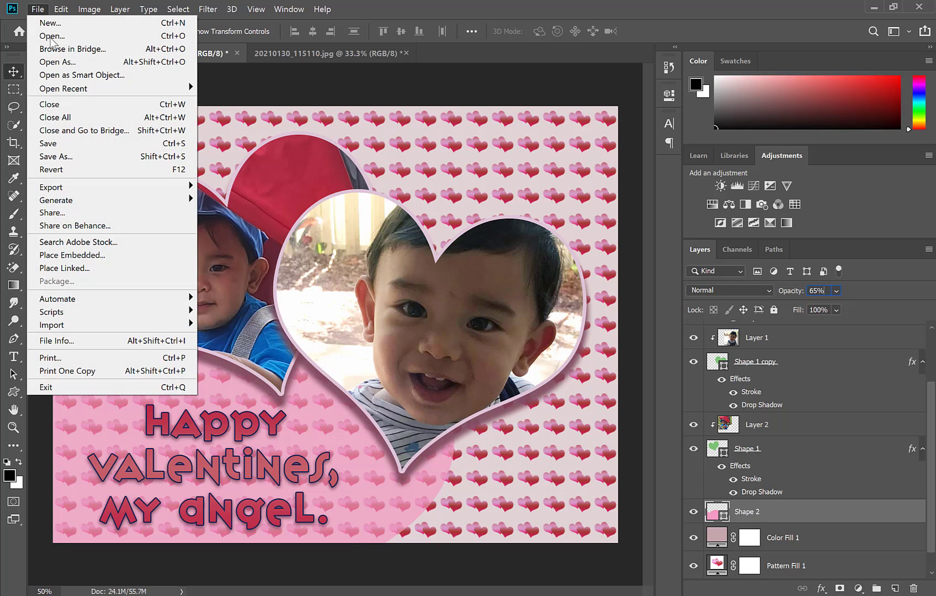
{"action": "left_click", "coordinate": [82, 155]}
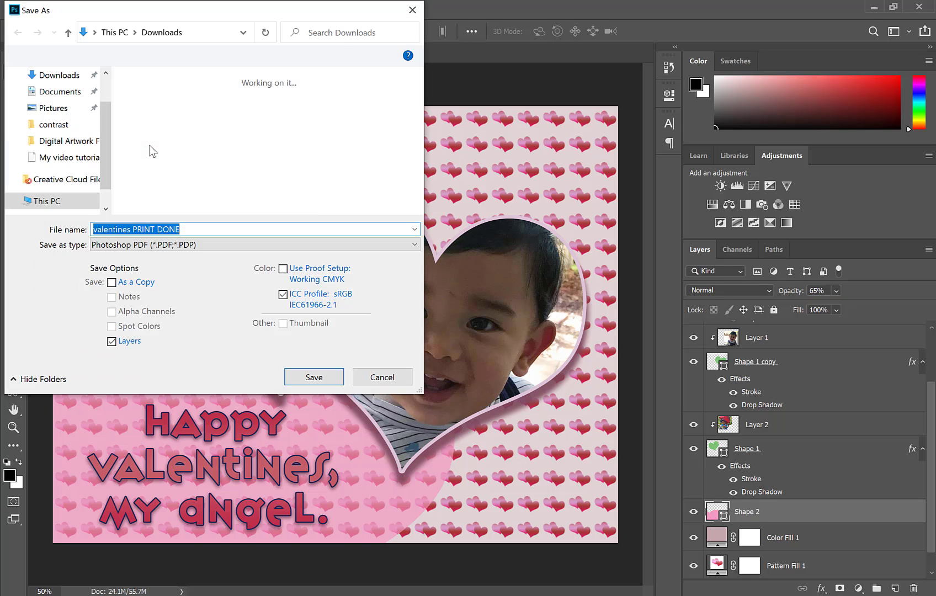
{"action": "left_click", "coordinate": [153, 246]}
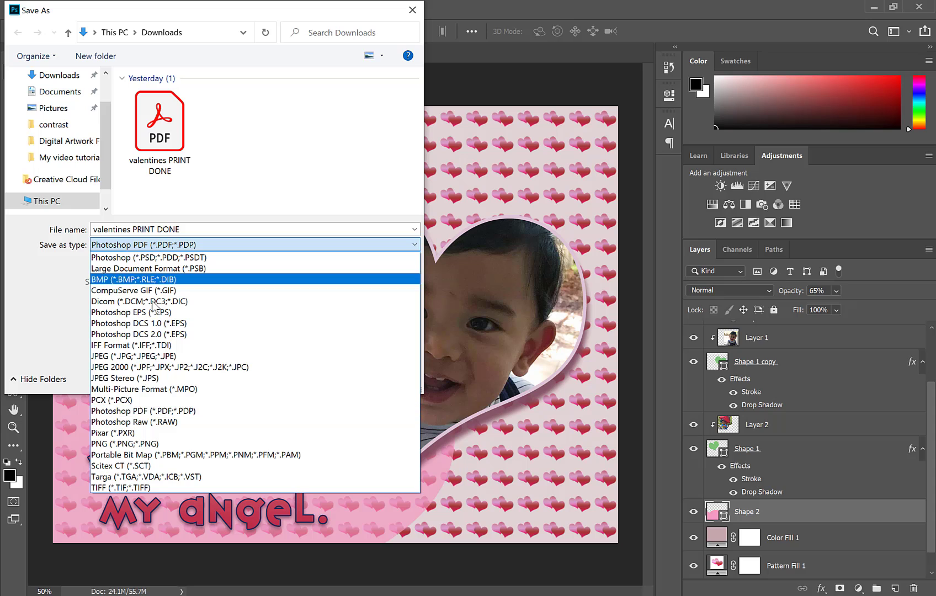
{"action": "left_click", "coordinate": [148, 413]}
{"action": "left_click", "coordinate": [217, 229]}
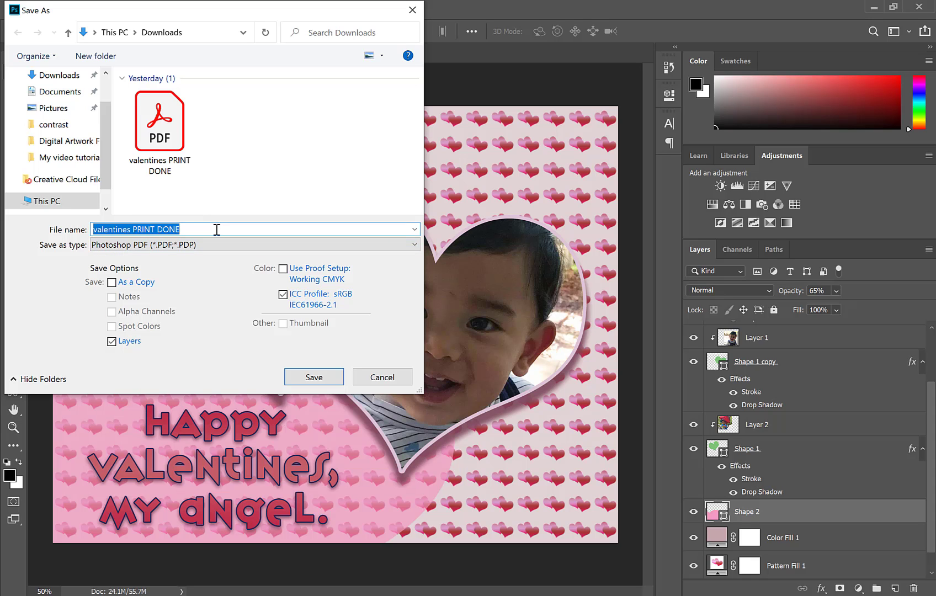
{"action": "key", "text": "BackSpace"}
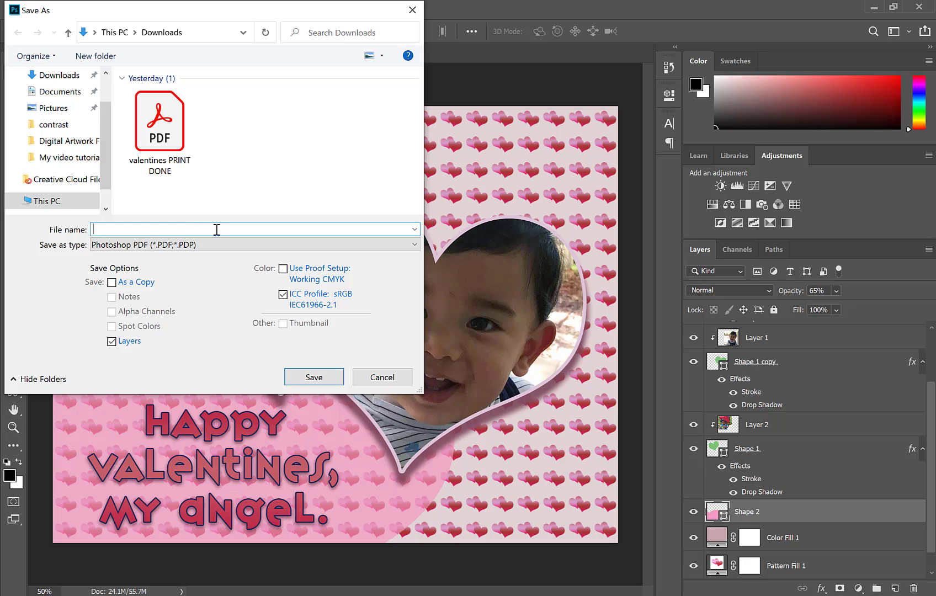
{"action": "type", "text": "VERSION 2"}
{"action": "left_click", "coordinate": [303, 379]}
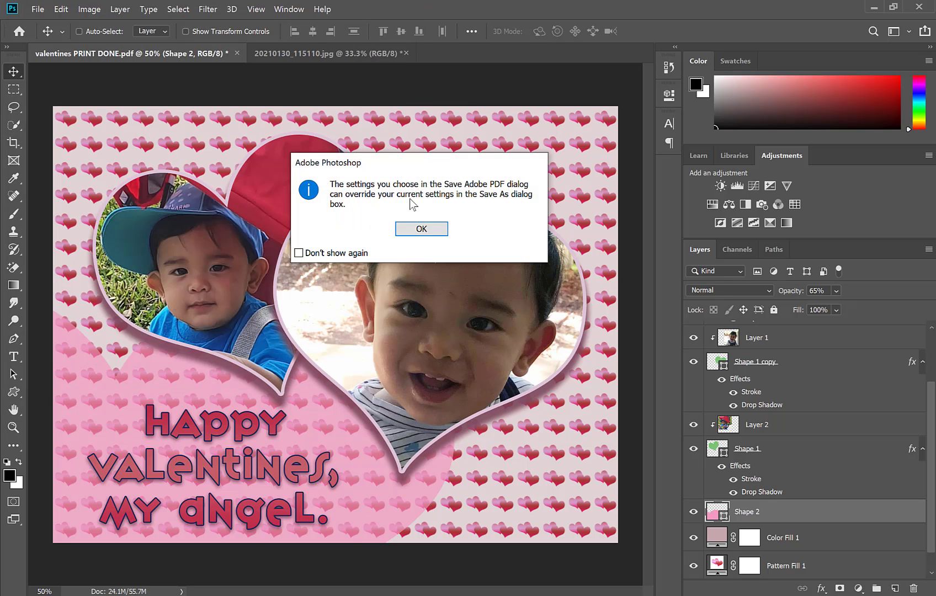
Write the PDF with the High Quality Print preset and Photoshop editing capabilities preserved, accepting the compatibility notices
{"action": "left_click", "coordinate": [431, 233]}
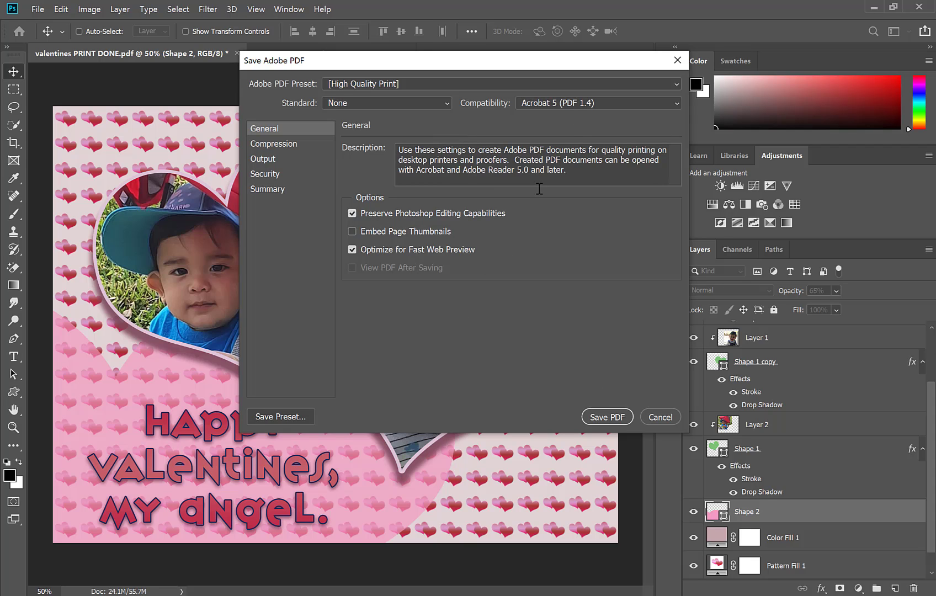
{"action": "left_click", "coordinate": [597, 419]}
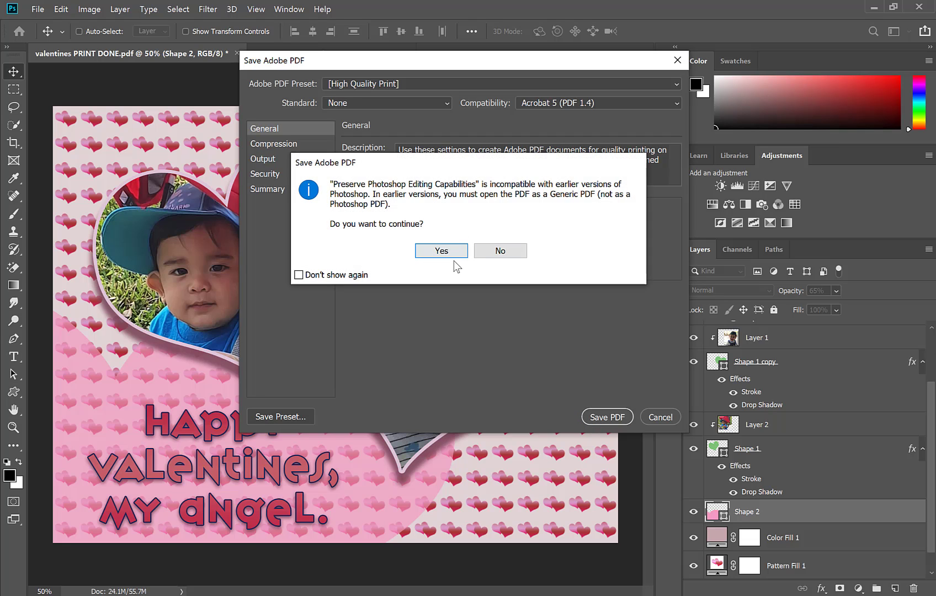
{"action": "left_click", "coordinate": [450, 252]}
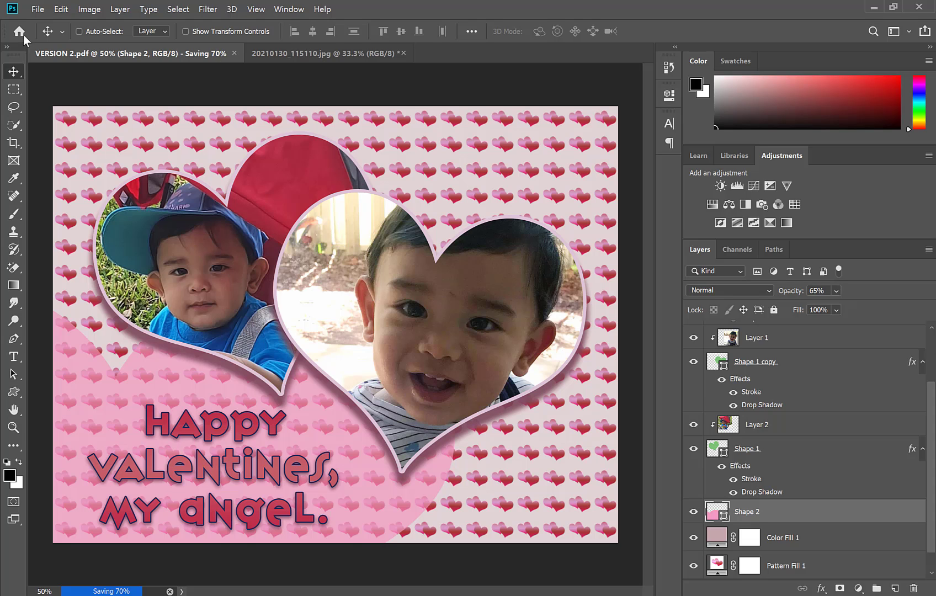
Choose the PNG-24 preset in Save for Web (Legacy) and keep the settings without exporting a file
{"action": "left_click", "coordinate": [38, 9]}
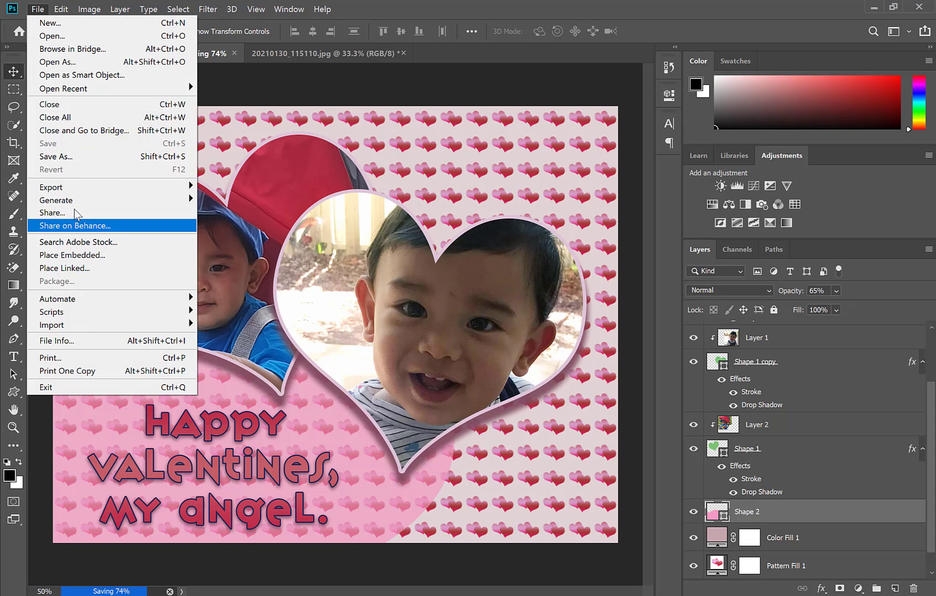
{"action": "mouse_move", "coordinate": [75, 187]}
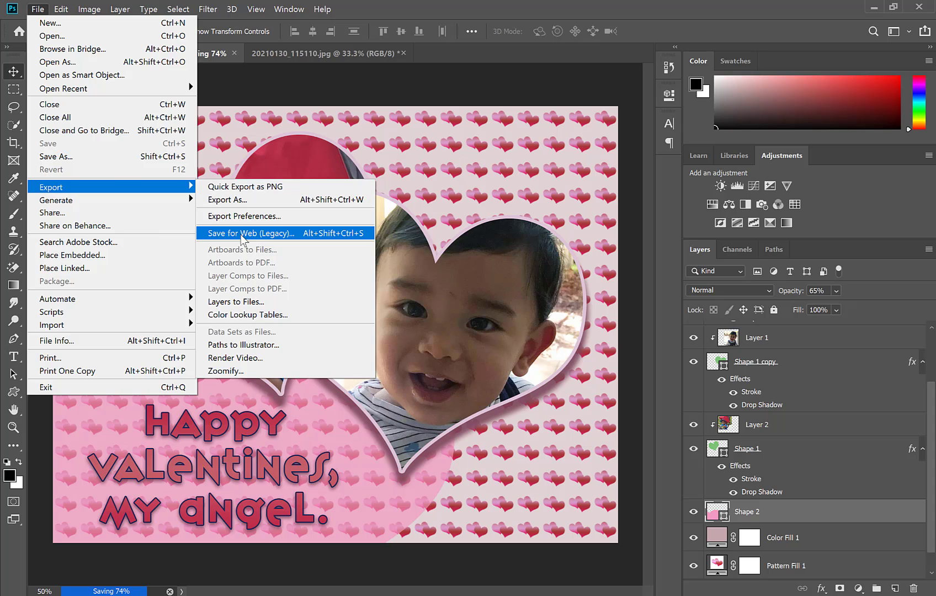
{"action": "left_click", "coordinate": [244, 234]}
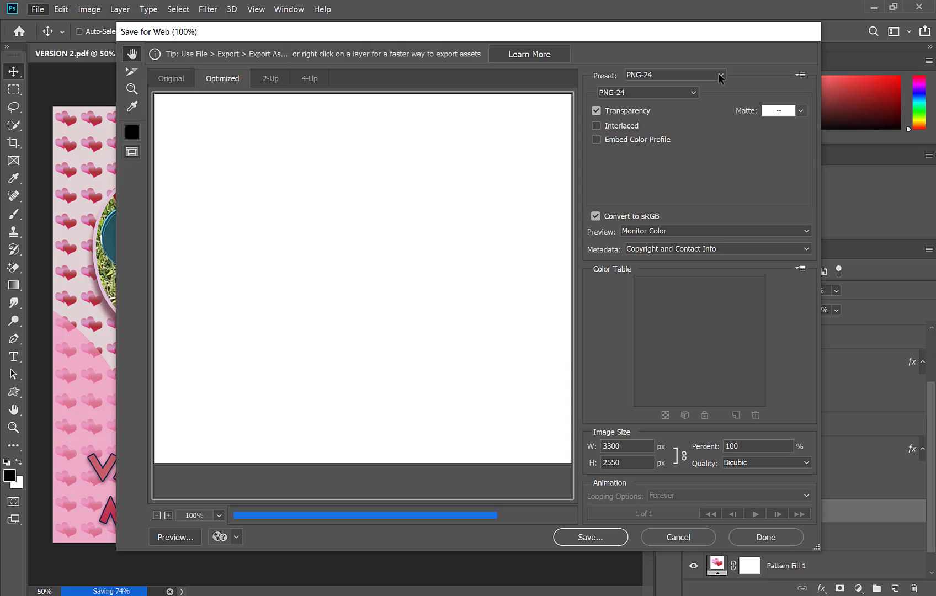
{"action": "left_click", "coordinate": [719, 78]}
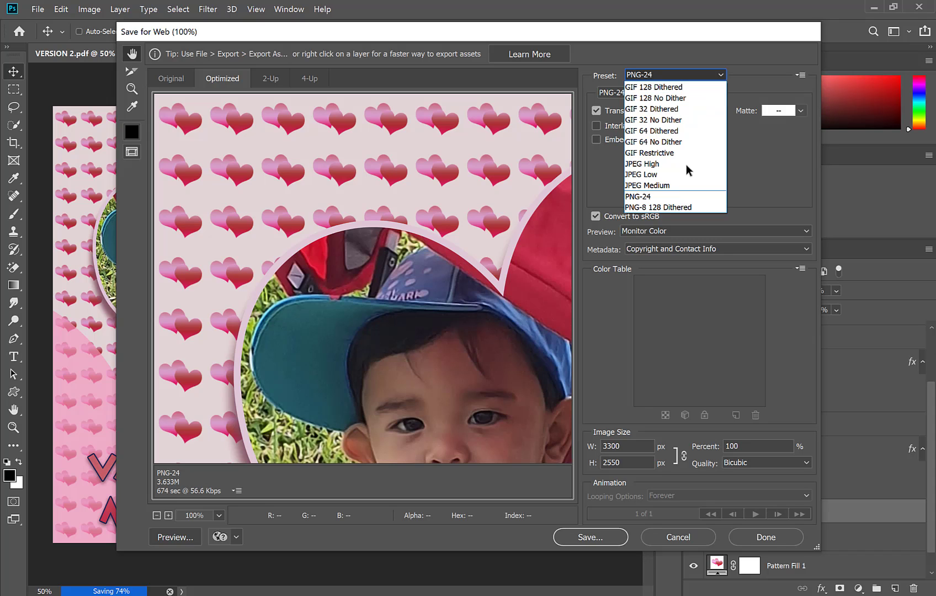
{"action": "left_click", "coordinate": [690, 197]}
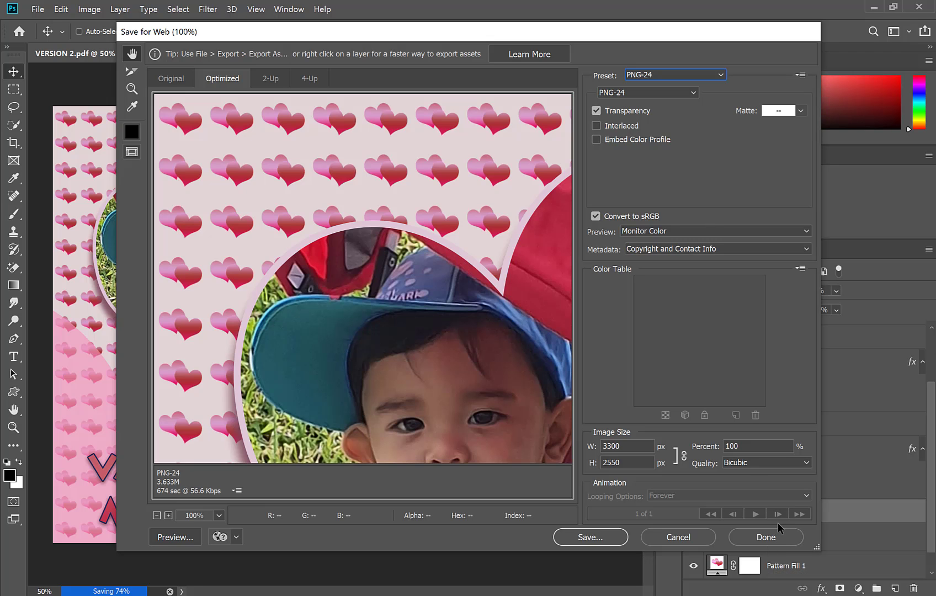
{"action": "left_click", "coordinate": [787, 540]}
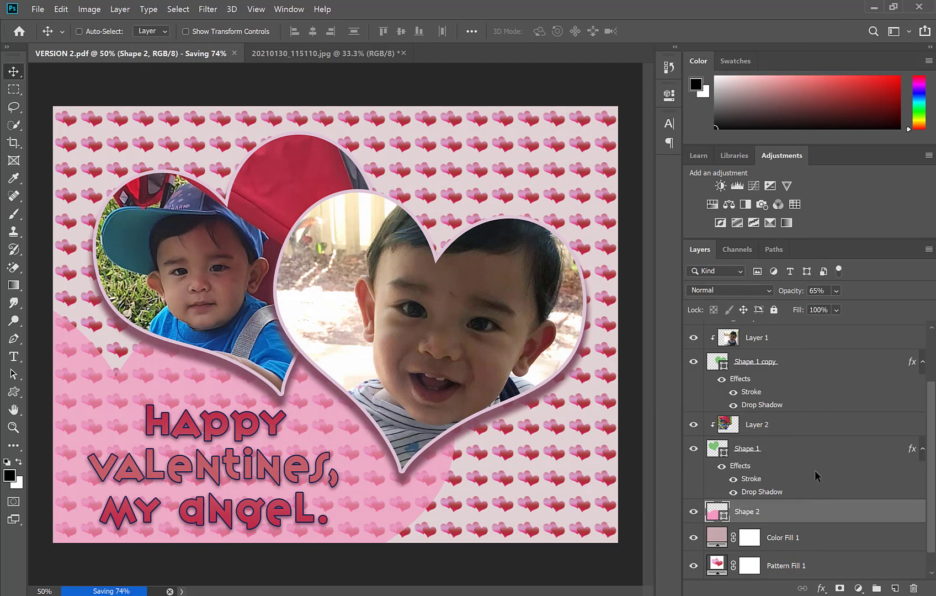